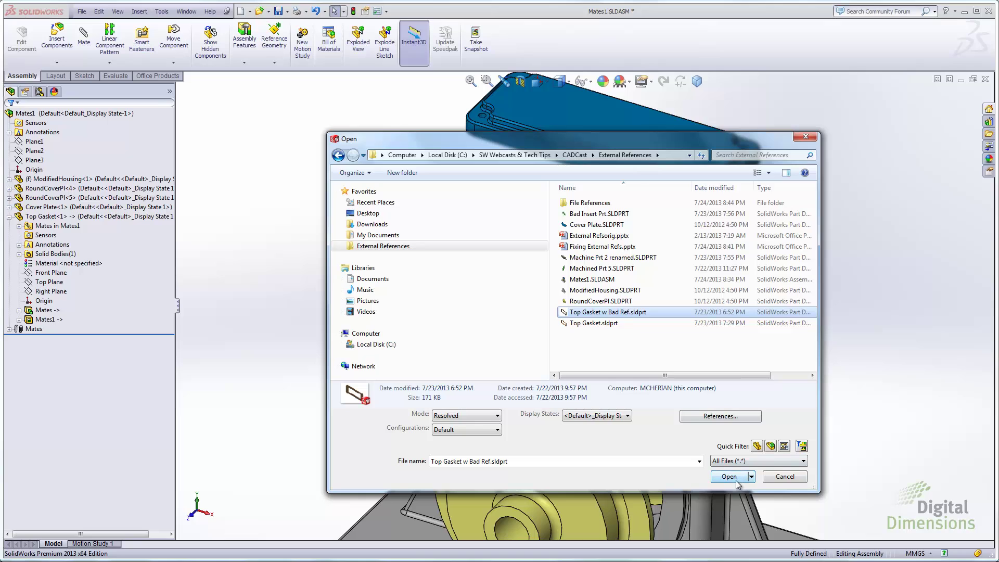
Open the part Top Gasket w Bad Ref.sldprt and highlight its Mates and Cut-Extrude1 features on the model
{"action": "left_click", "coordinate": [731, 476]}
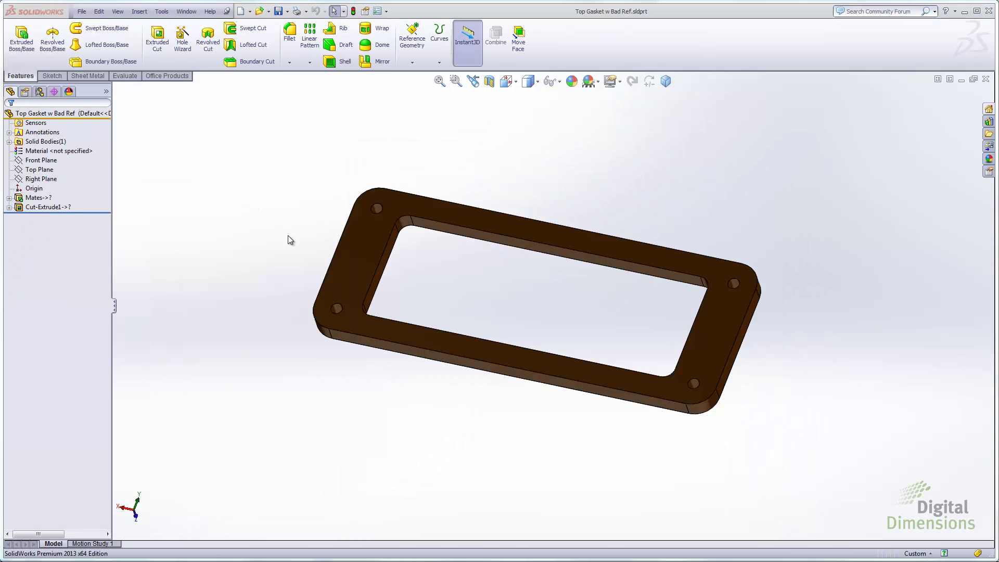
{"action": "middle_click_drag", "start_coordinate": [501, 315], "coordinate": [504, 286]}
{"action": "scroll", "coordinate": [505, 287], "scroll_direction": "down", "scroll_amount": 2}
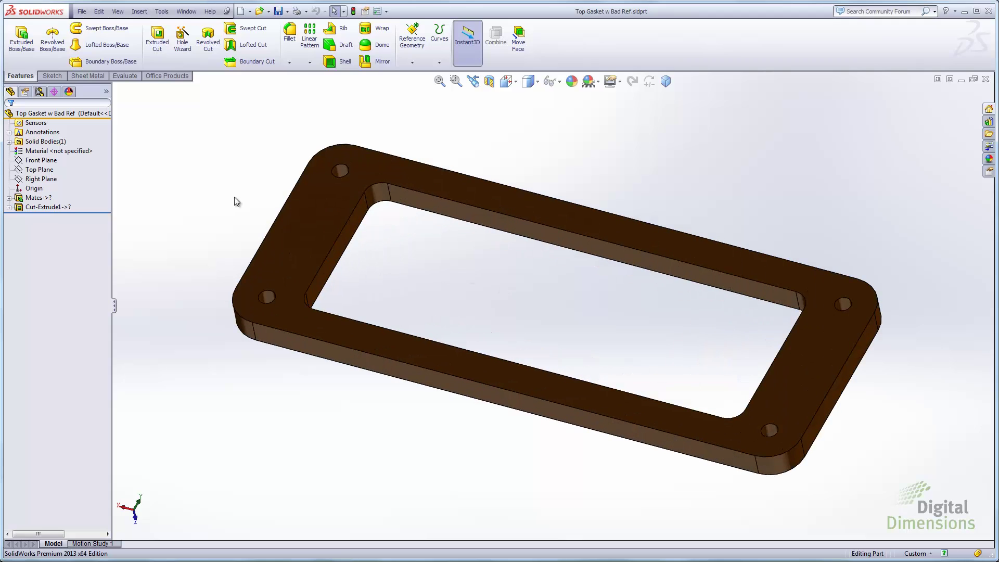
{"action": "left_click", "coordinate": [49, 199]}
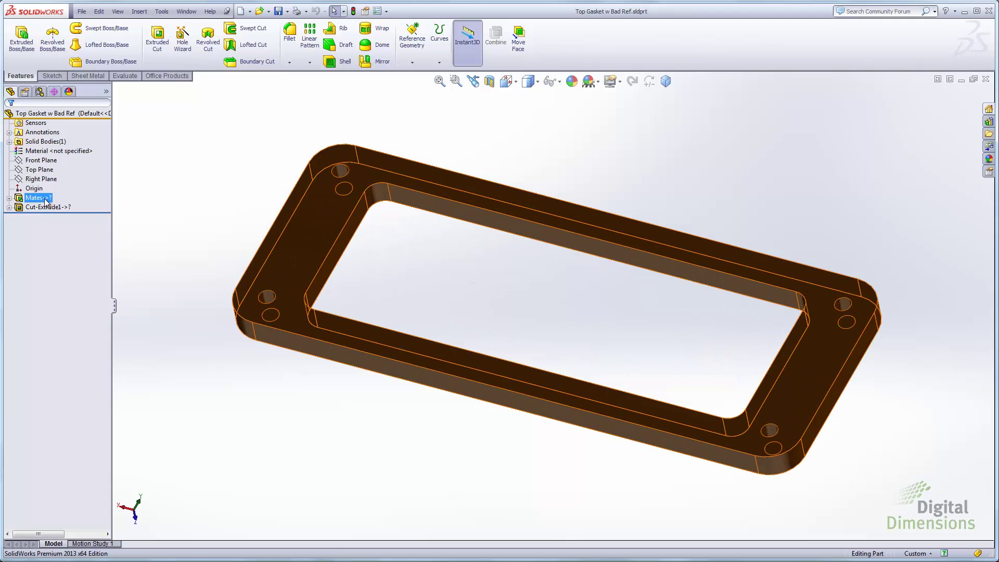
{"action": "left_click", "coordinate": [61, 207]}
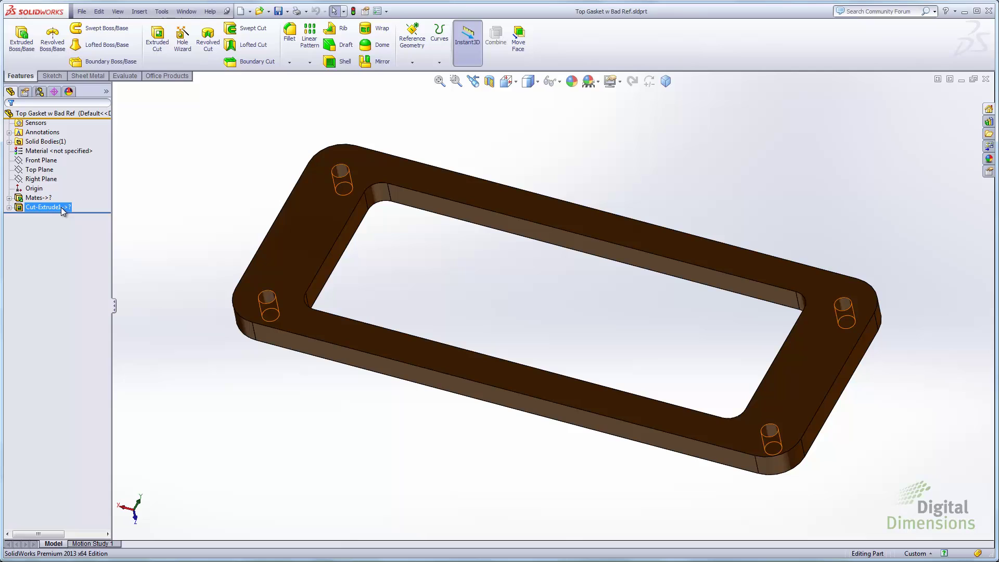
Try to edit the Cut-Extrude1 feature in context, choosing to suppress components instead of browsing for the missing assembly
{"action": "right_click", "coordinate": [57, 210]}
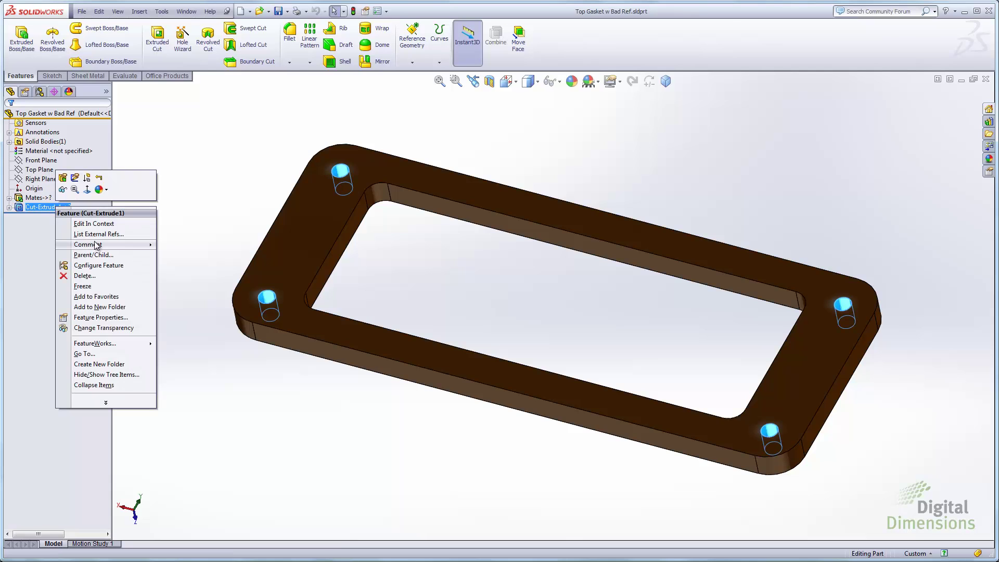
{"action": "left_click", "coordinate": [103, 225]}
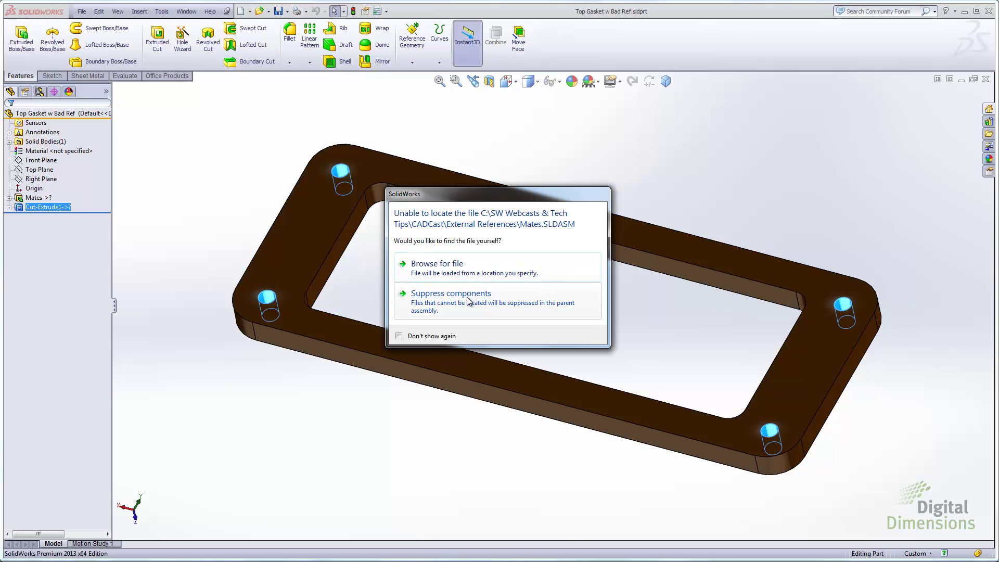
{"action": "left_click", "coordinate": [504, 305]}
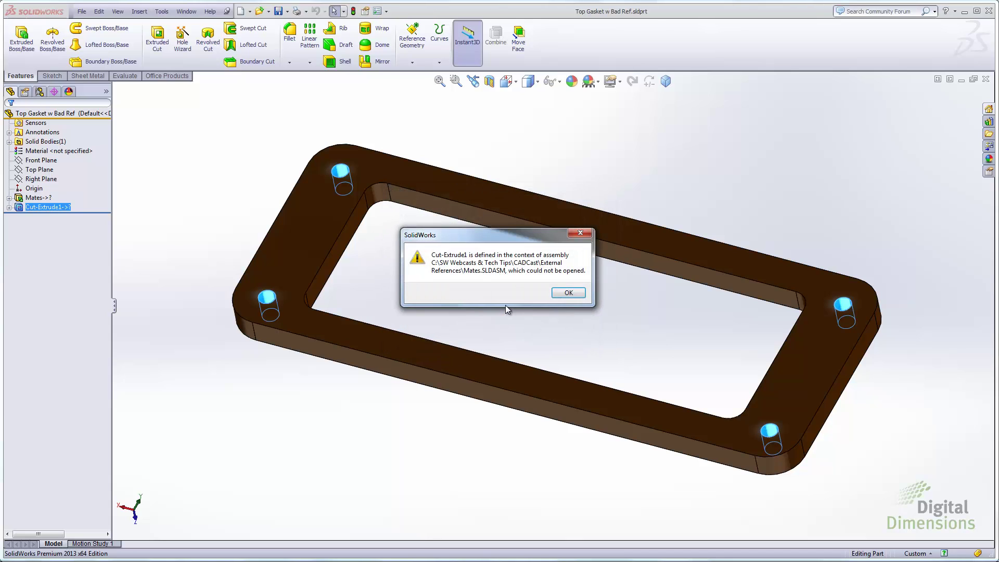
{"action": "left_click", "coordinate": [566, 292]}
{"action": "left_click", "coordinate": [459, 291]}
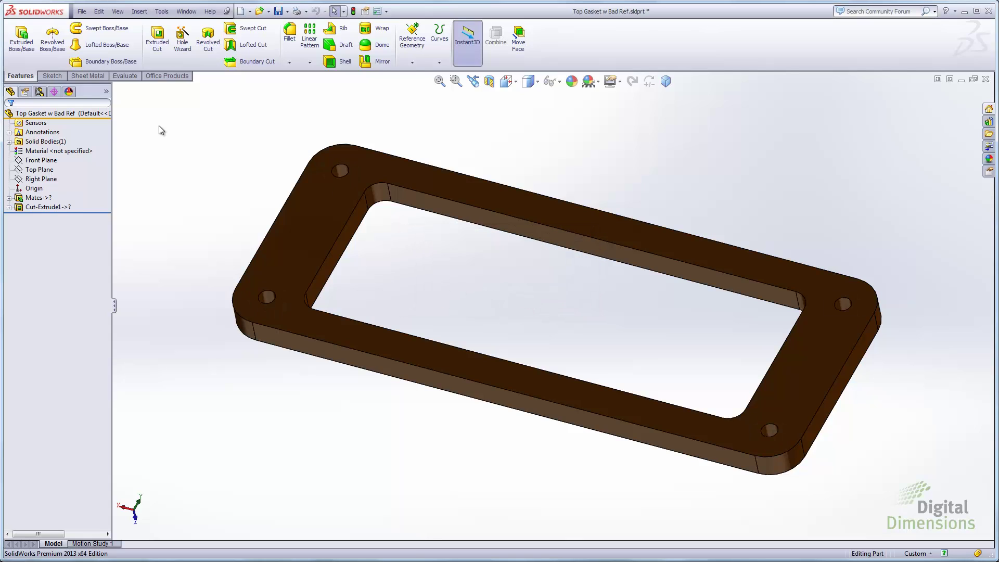
Check the gasket part's file references, including broken ones, with Find References
{"action": "left_click", "coordinate": [82, 12]}
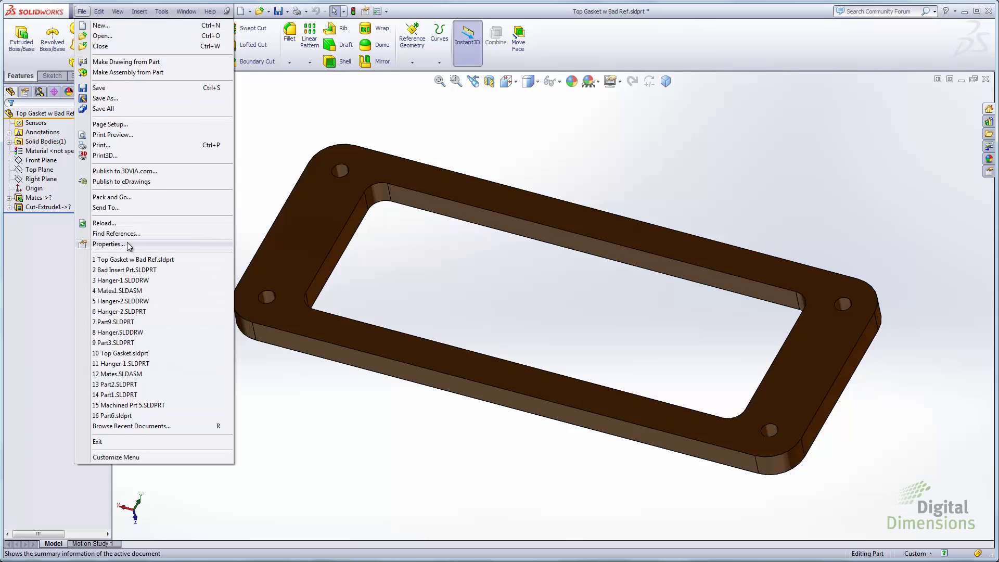
{"action": "left_click", "coordinate": [120, 229]}
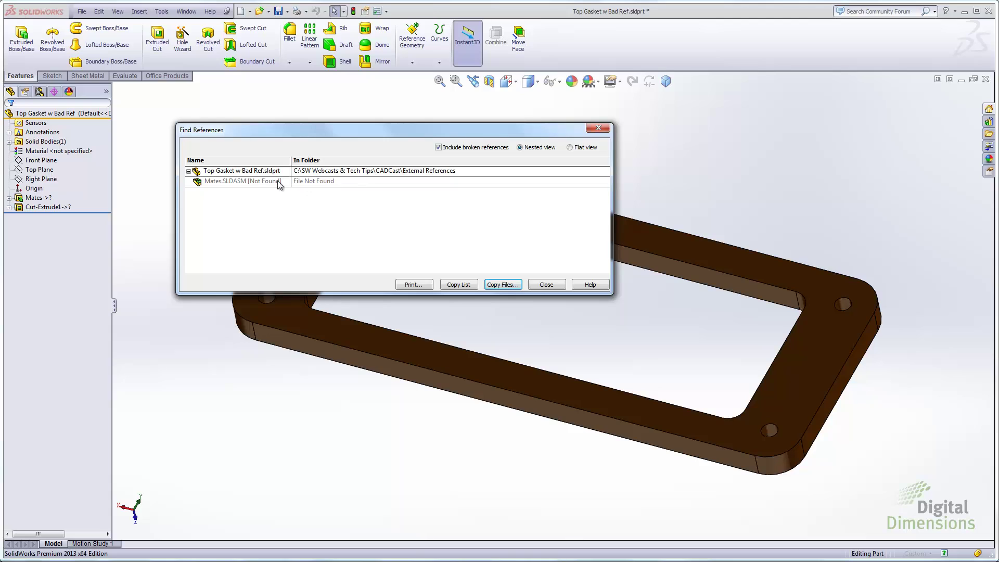
{"action": "left_click", "coordinate": [545, 285]}
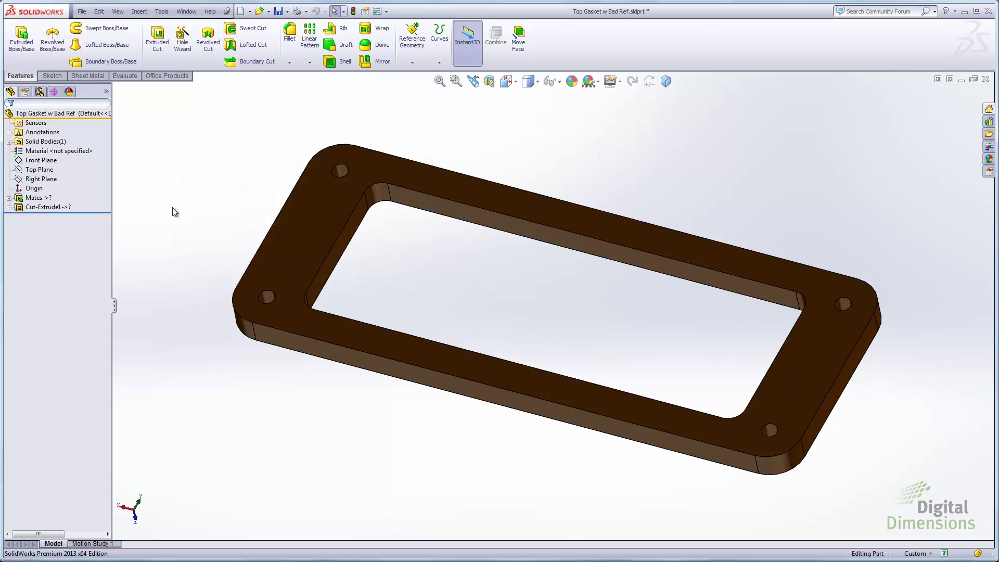
Break all external references of the gasket part from the external references list of Sketch2 under Cut-Extrude1
{"action": "left_click", "coordinate": [8, 207]}
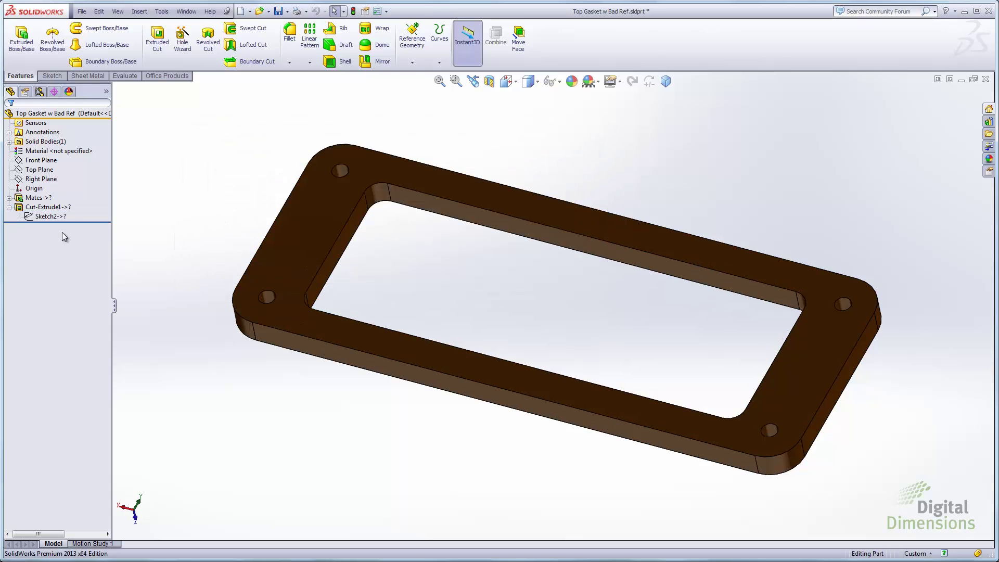
{"action": "right_click", "coordinate": [53, 219]}
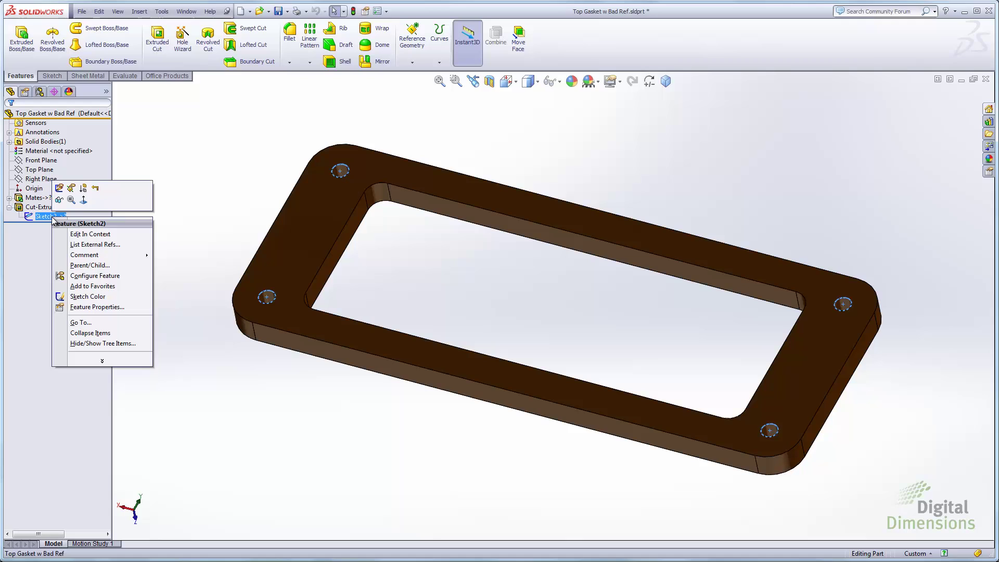
{"action": "left_click", "coordinate": [95, 244]}
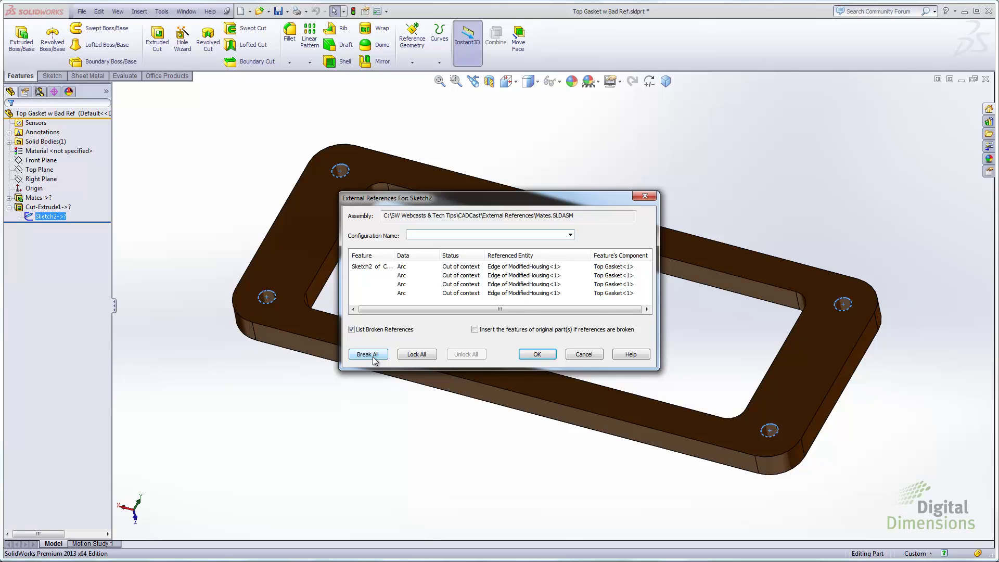
{"action": "left_click", "coordinate": [367, 354]}
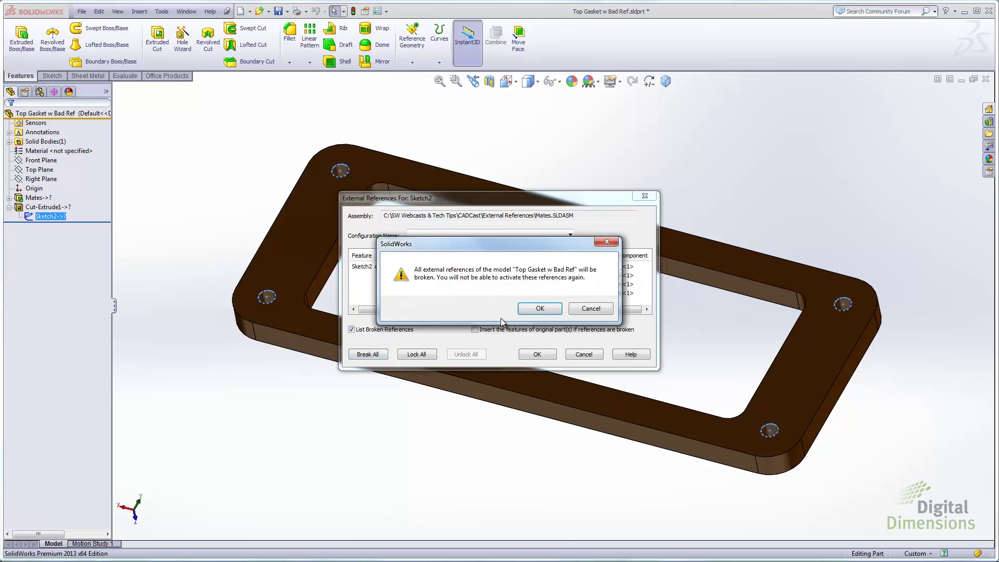
{"action": "left_click", "coordinate": [539, 310]}
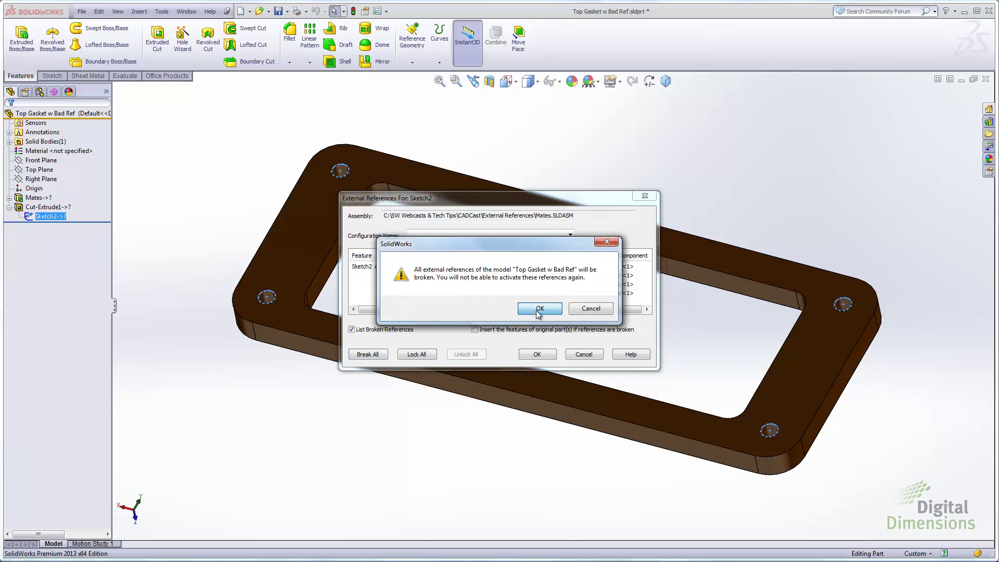
{"action": "left_click", "coordinate": [537, 355]}
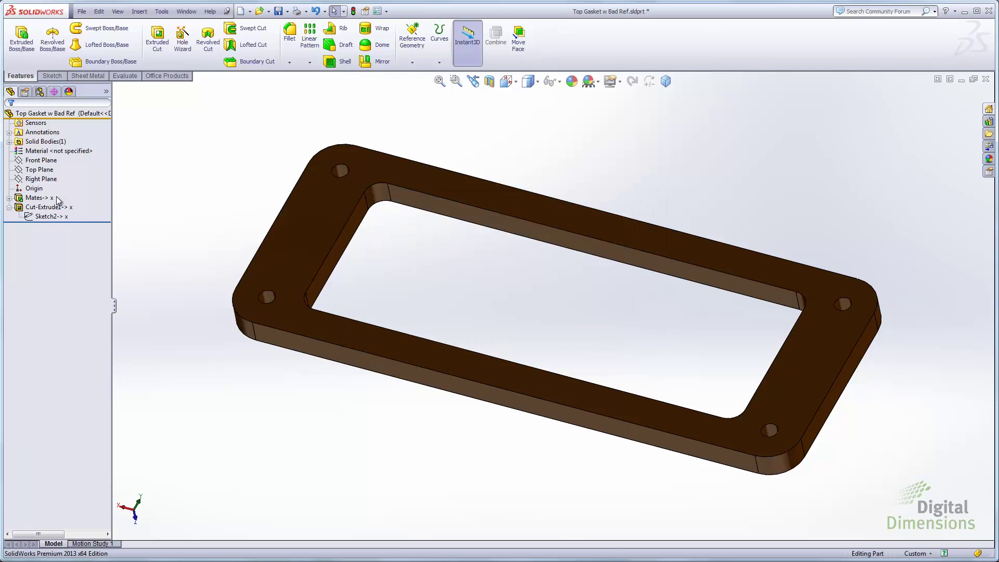
Expand the Mates feature to examine its sketch, and recheck the part's file references with Find References
{"action": "left_click", "coordinate": [31, 197]}
{"action": "left_click", "coordinate": [8, 198]}
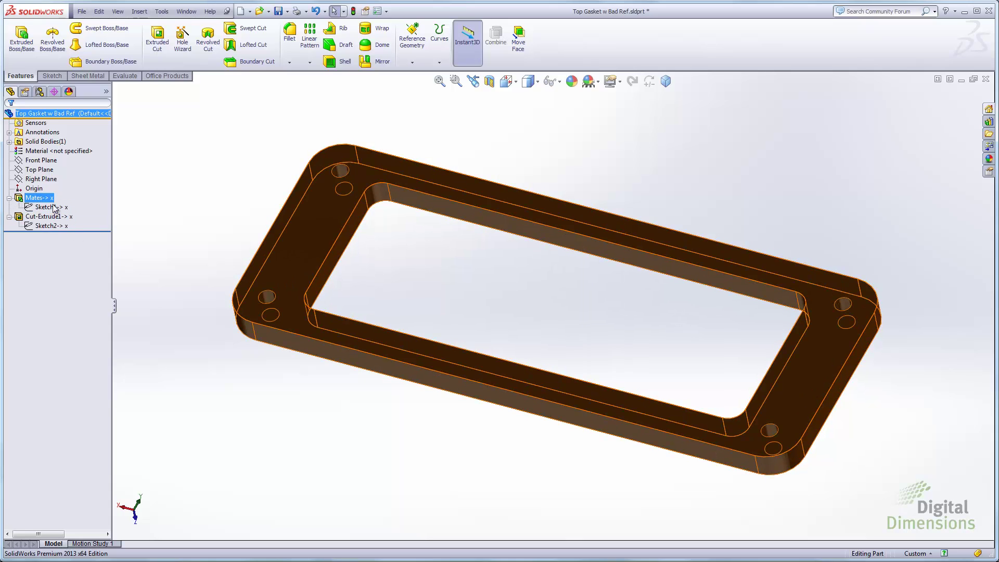
{"action": "left_click", "coordinate": [82, 13]}
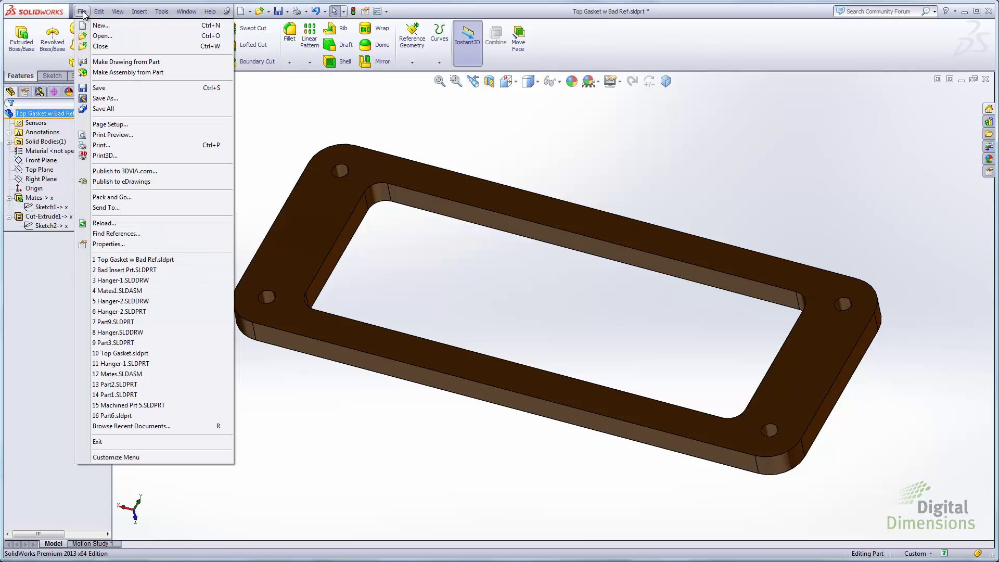
{"action": "left_click", "coordinate": [101, 227]}
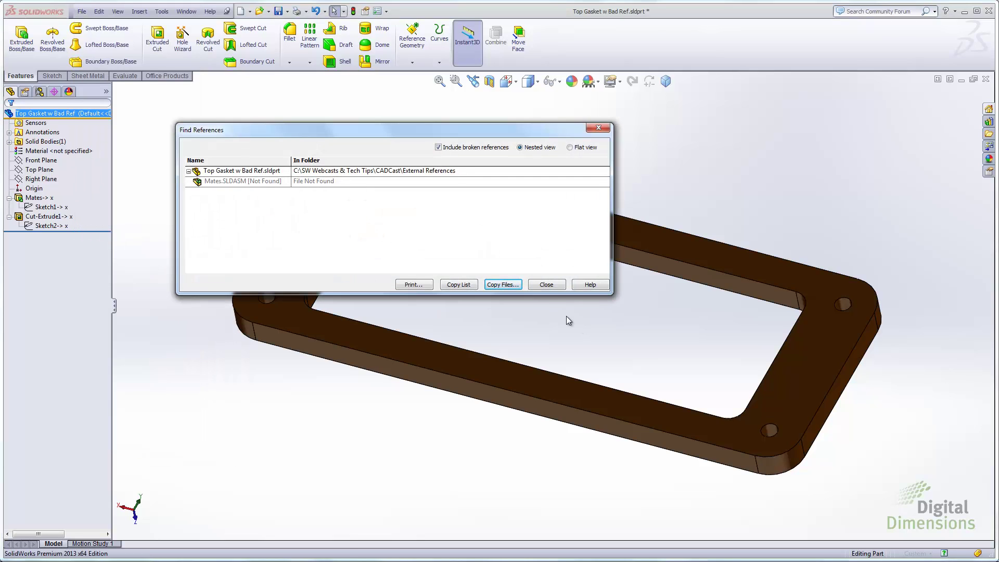
{"action": "left_click", "coordinate": [545, 286]}
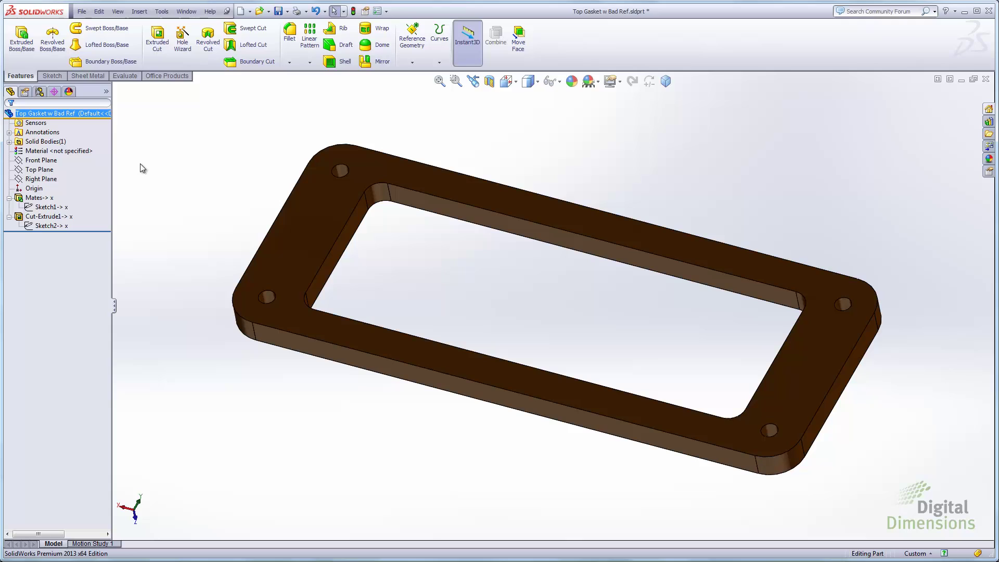
Open Sketch2 of Cut-Extrude1 for editing and display it in the Front view with hidden lines removed
{"action": "left_click", "coordinate": [40, 227]}
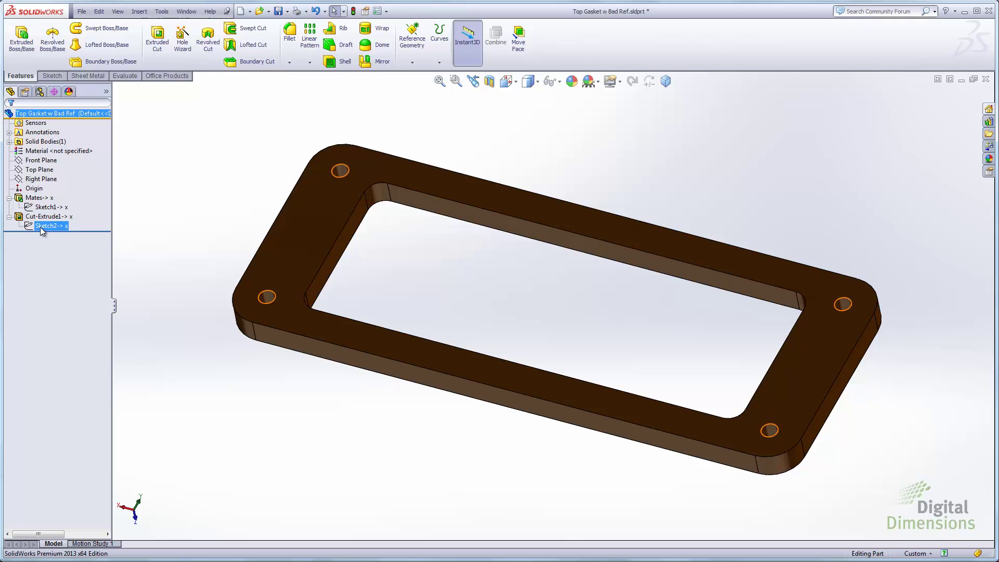
{"action": "right_click", "coordinate": [39, 226]}
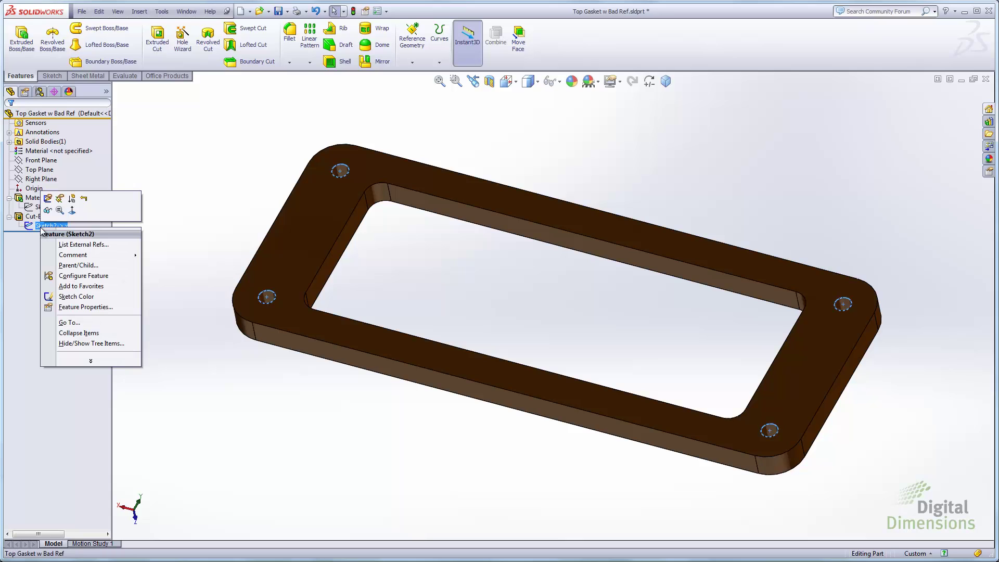
{"action": "left_click", "coordinate": [51, 199]}
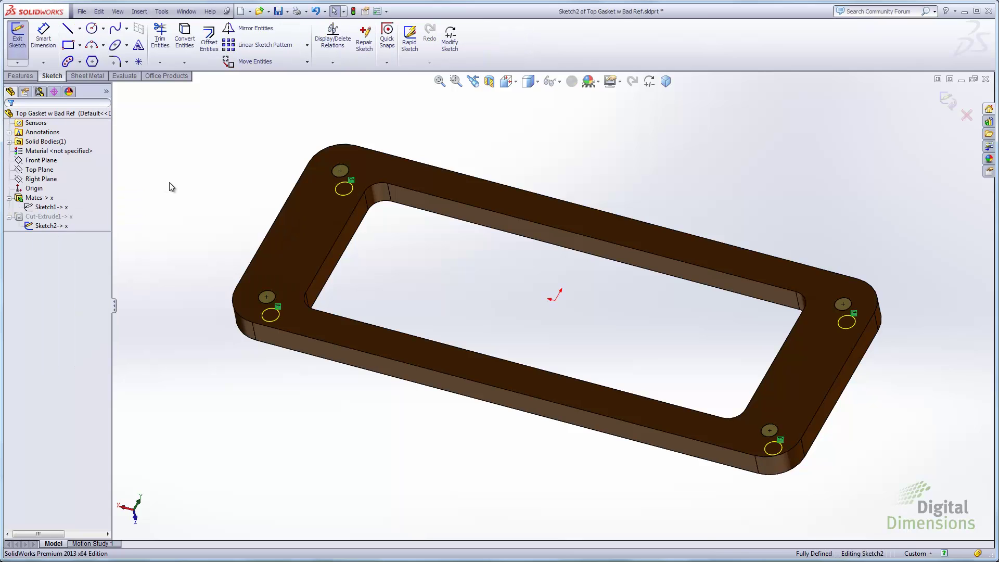
{"action": "key", "text": "space"}
{"action": "left_click", "coordinate": [248, 253]}
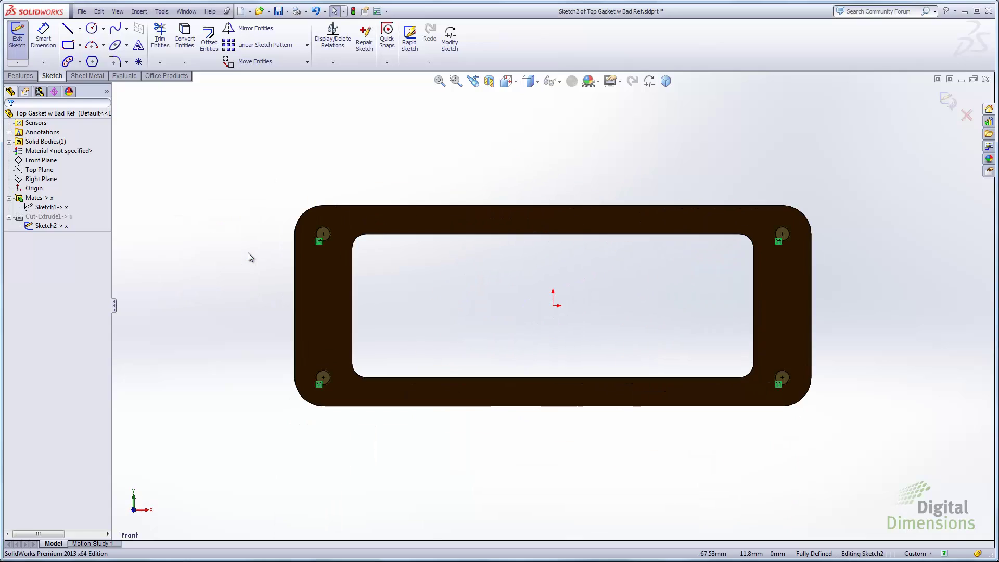
{"action": "left_click", "coordinate": [536, 83]}
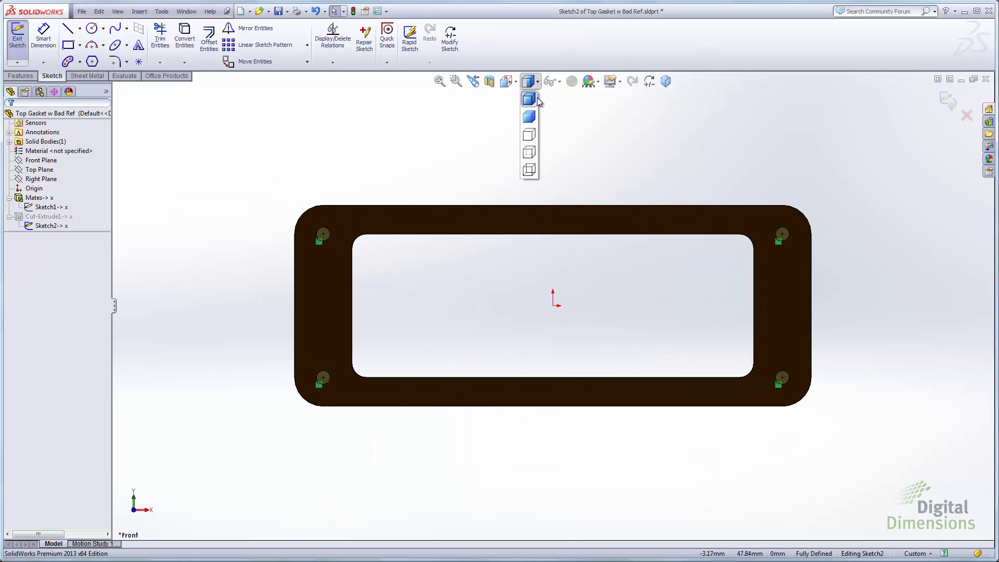
{"action": "left_click", "coordinate": [529, 136]}
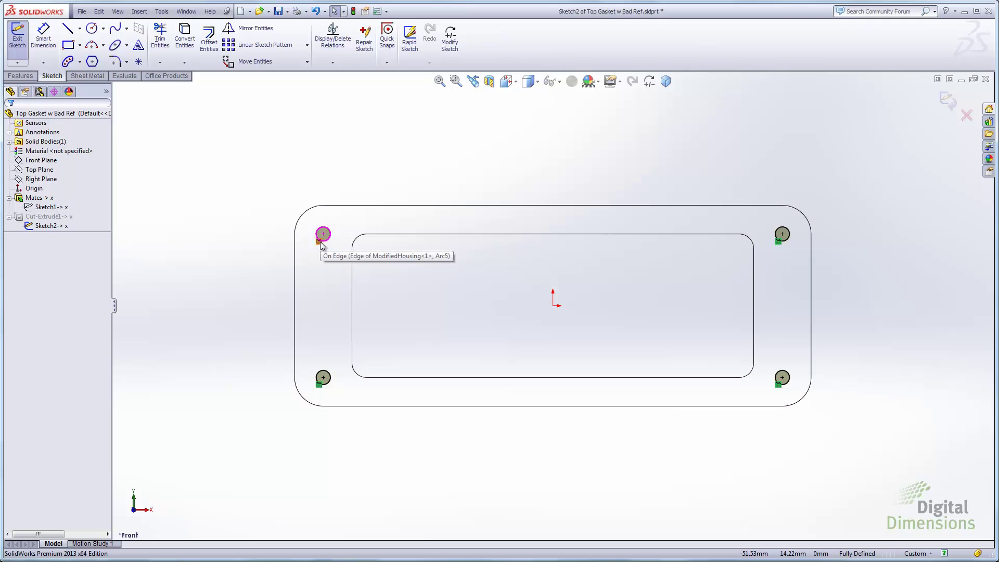
{"action": "scroll", "coordinate": [561, 310], "scroll_direction": "down", "scroll_amount": 1}
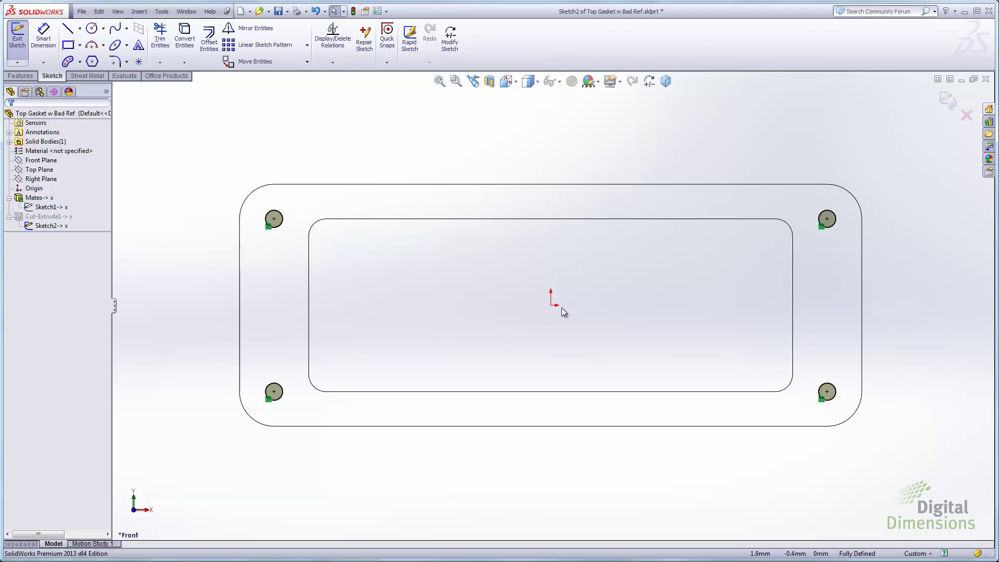
Filter the relations of Sketch2 to External and delete all of the On Edge relations
{"action": "left_click", "coordinate": [333, 63]}
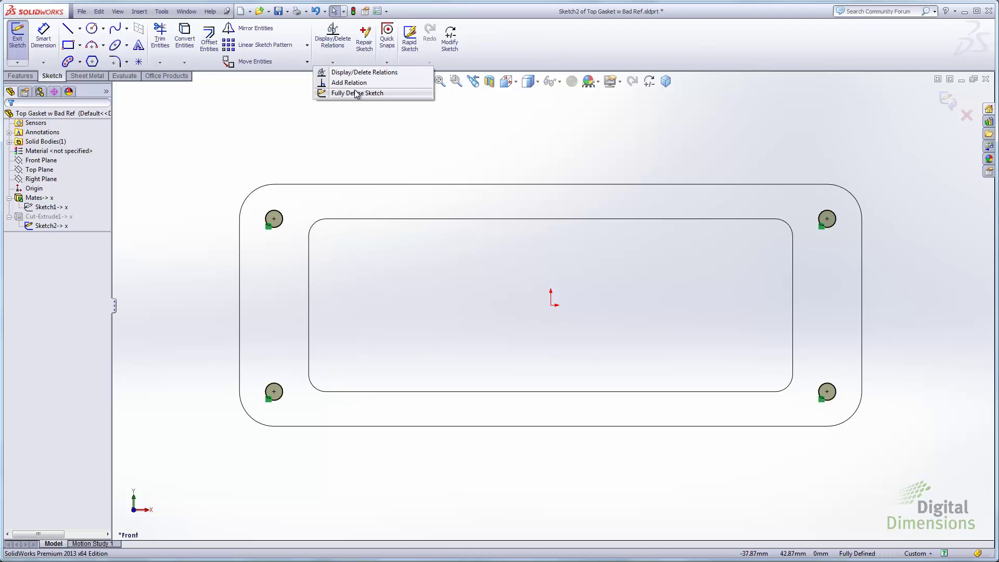
{"action": "left_click", "coordinate": [356, 74]}
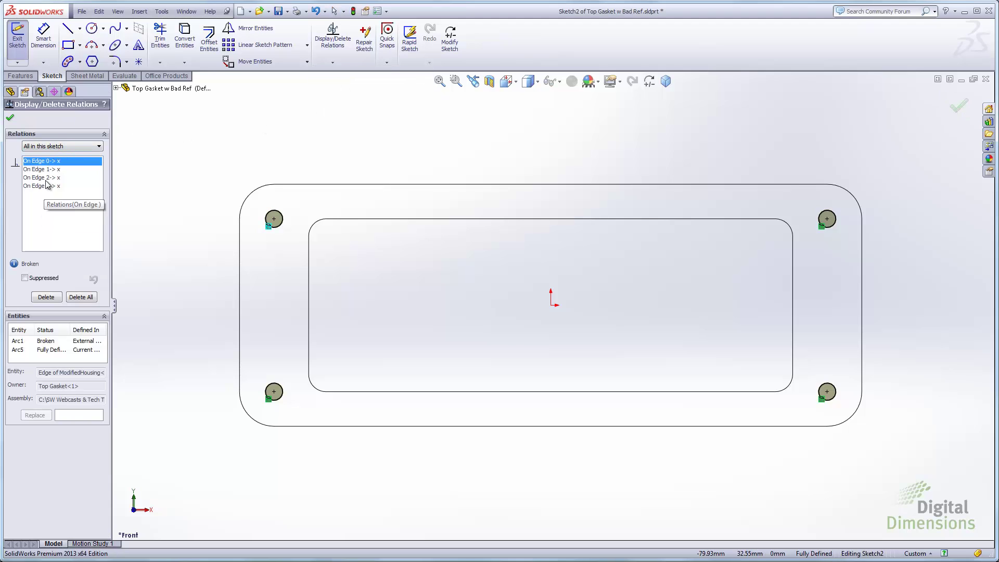
{"action": "left_click", "coordinate": [98, 147]}
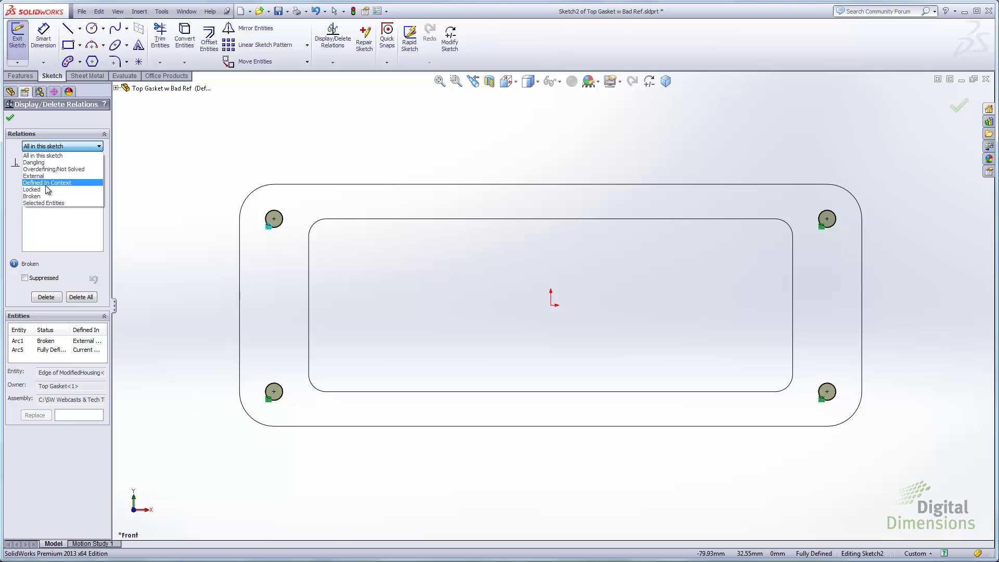
{"action": "left_click", "coordinate": [46, 177]}
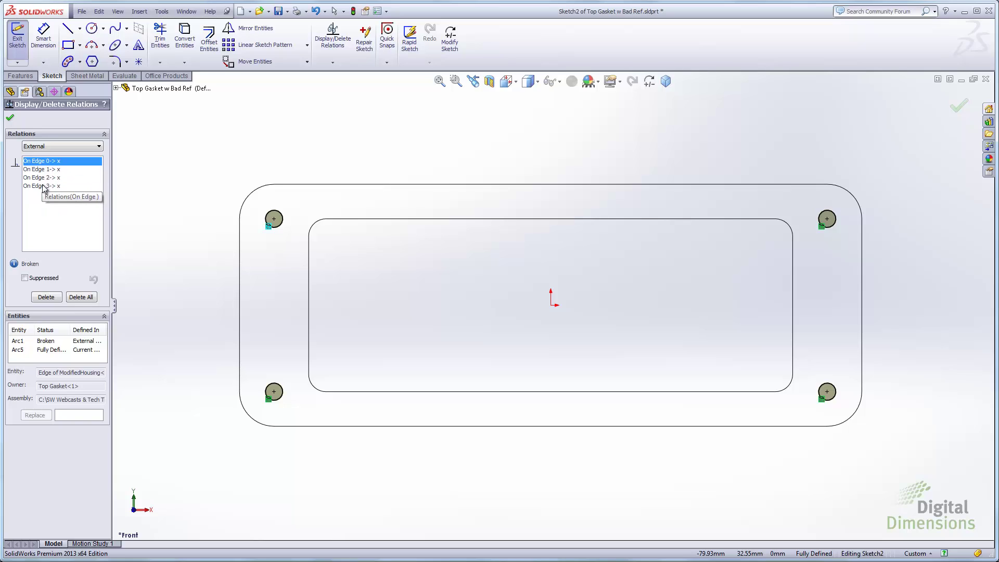
{"action": "left_click", "coordinate": [81, 297]}
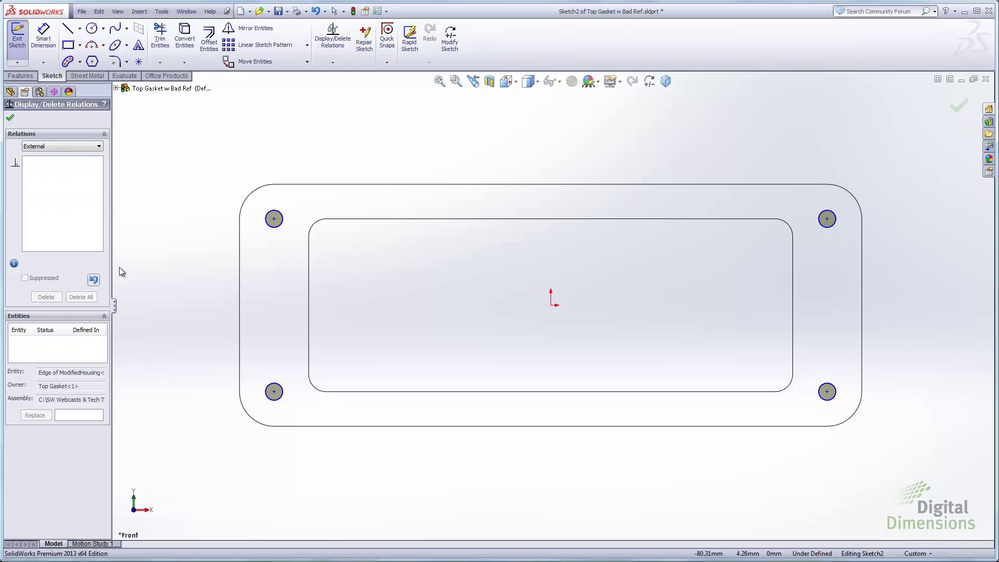
{"action": "left_click", "coordinate": [9, 120]}
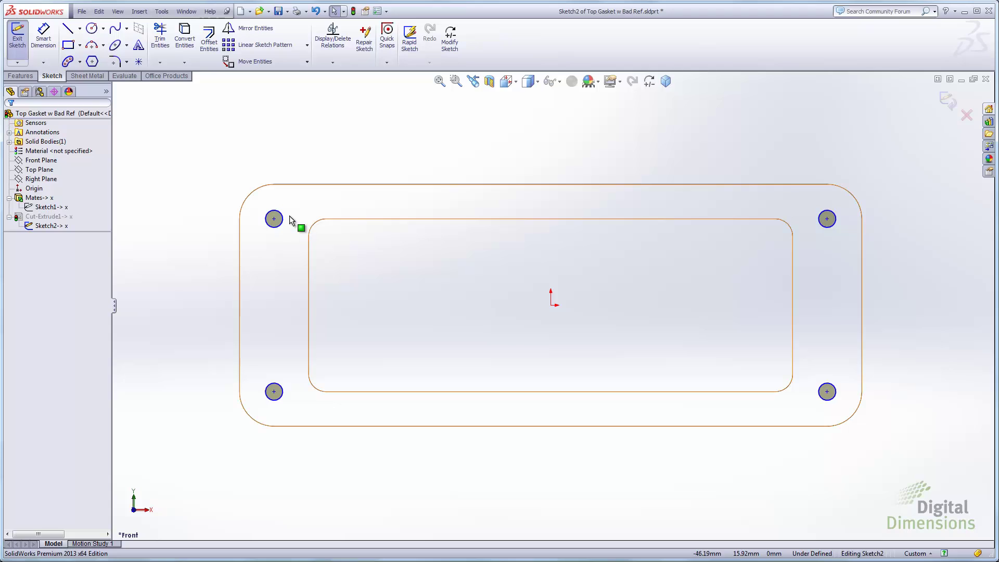
Add an Equal relation between the four corner hole circles of the sketch
{"action": "left_click", "coordinate": [333, 63]}
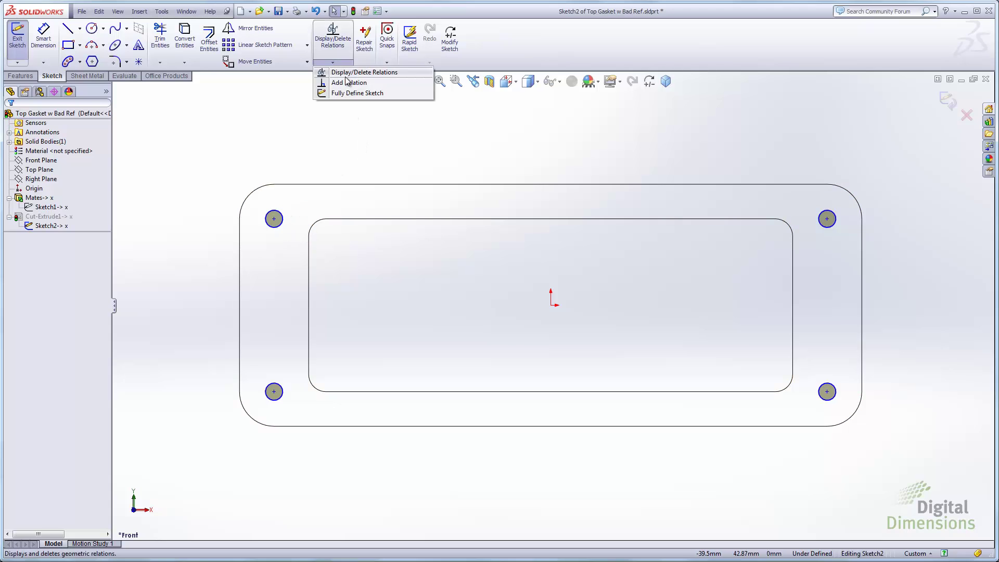
{"action": "left_click", "coordinate": [347, 81]}
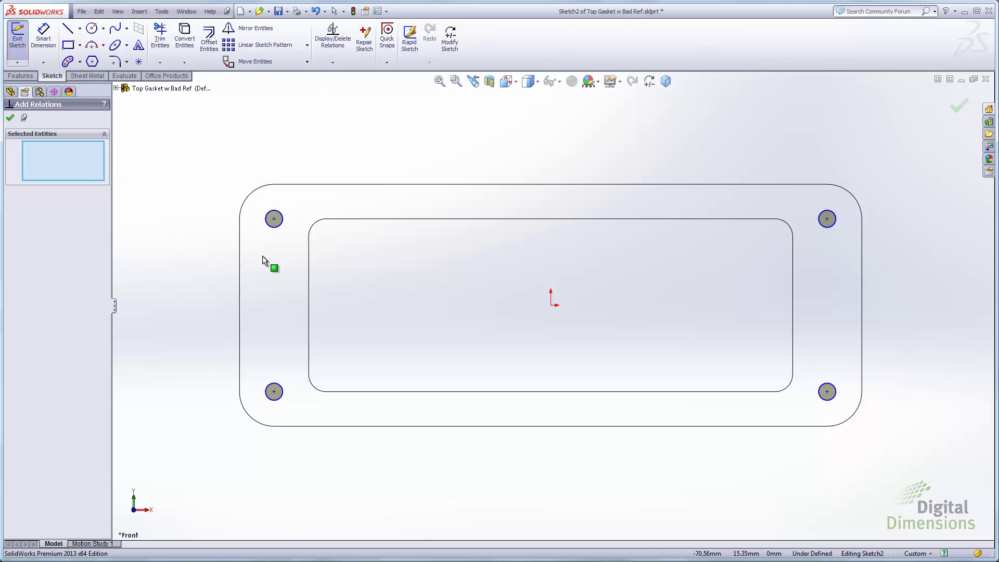
{"action": "left_click", "coordinate": [273, 229]}
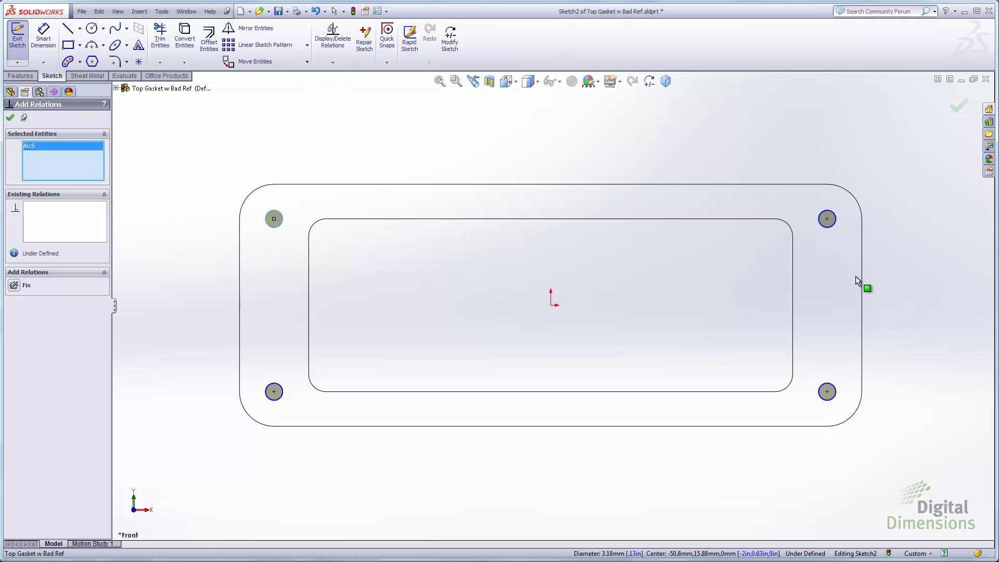
{"action": "left_click", "coordinate": [830, 230]}
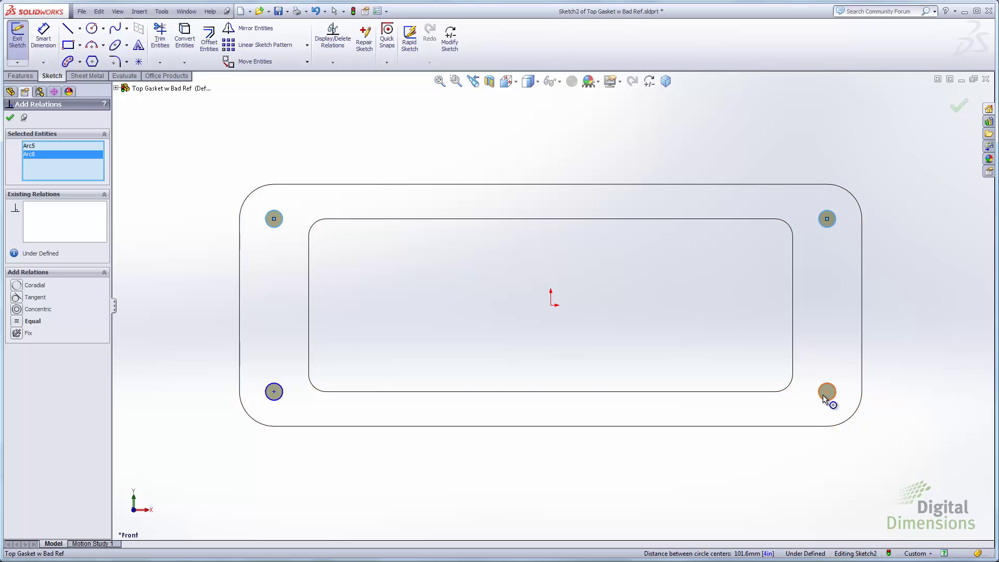
{"action": "left_click", "coordinate": [829, 400]}
{"action": "left_click", "coordinate": [275, 393]}
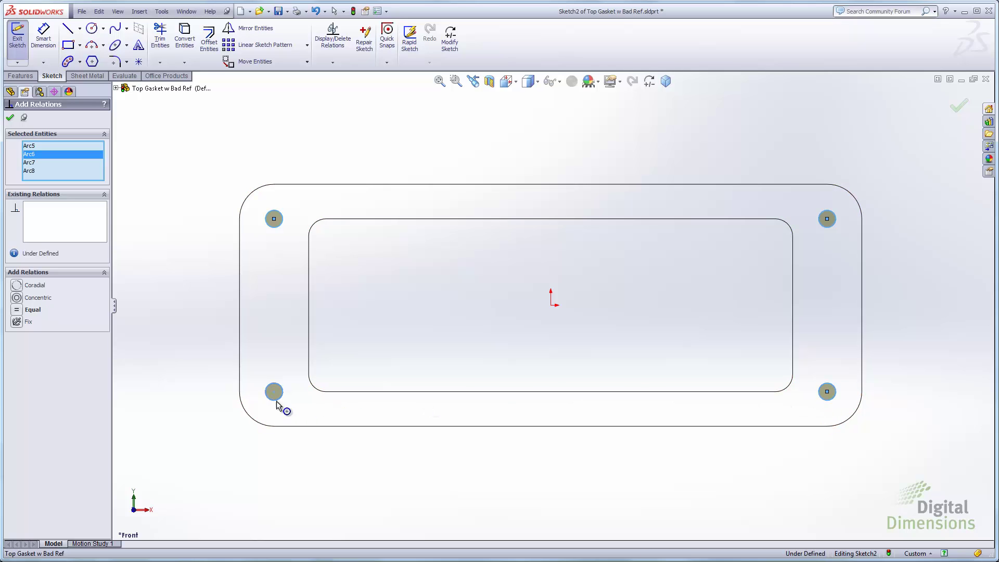
{"action": "left_click", "coordinate": [17, 312]}
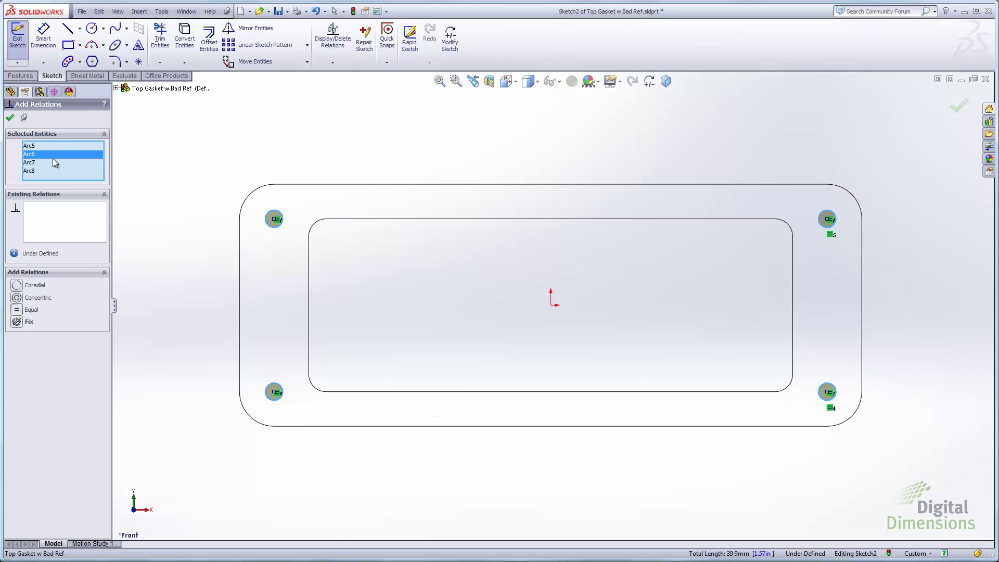
{"action": "left_click", "coordinate": [10, 118]}
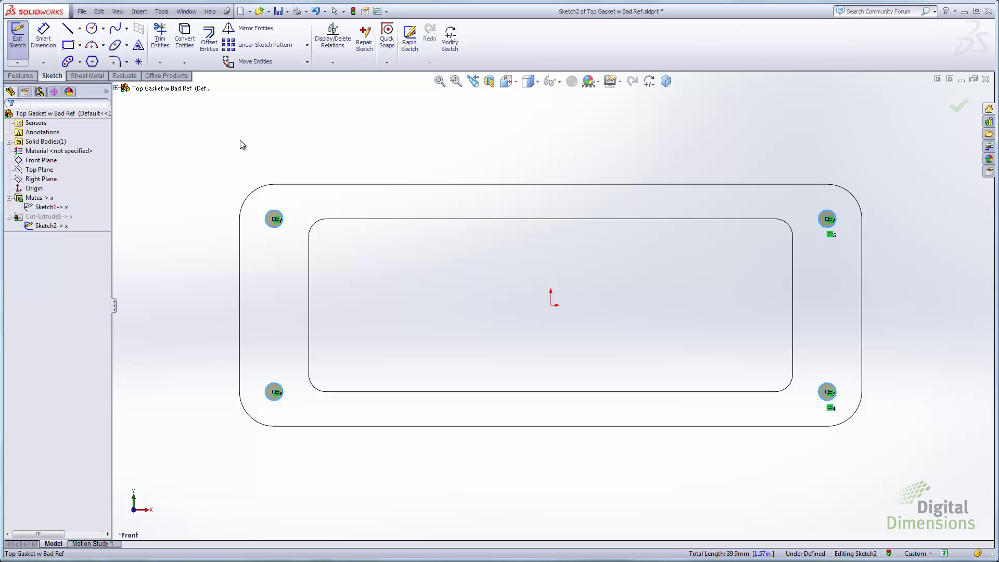
Sketch a horizontal centerline from the origin to just beyond the gasket's right edge
{"action": "left_click", "coordinate": [80, 29]}
{"action": "left_click", "coordinate": [88, 49]}
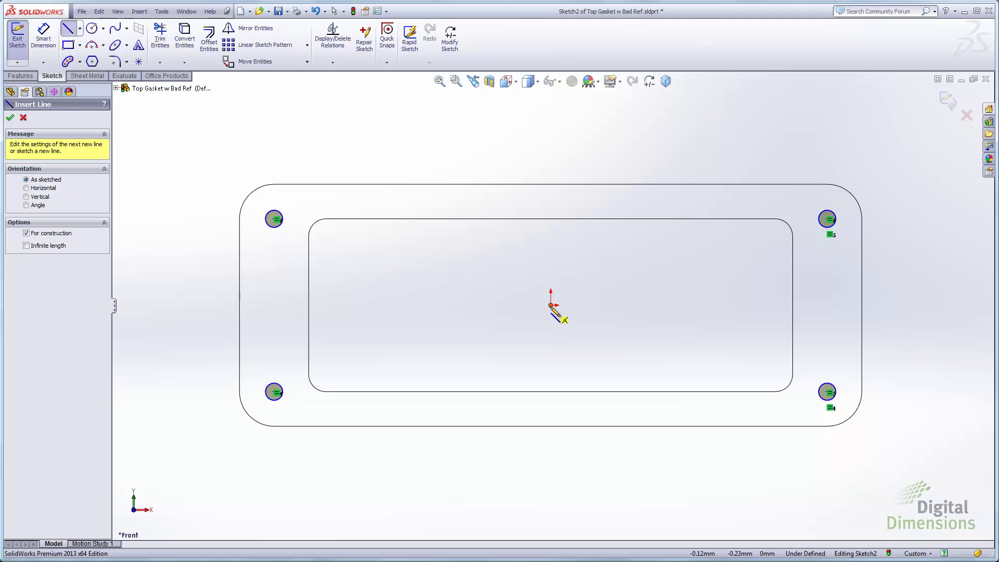
{"action": "left_click", "coordinate": [551, 306]}
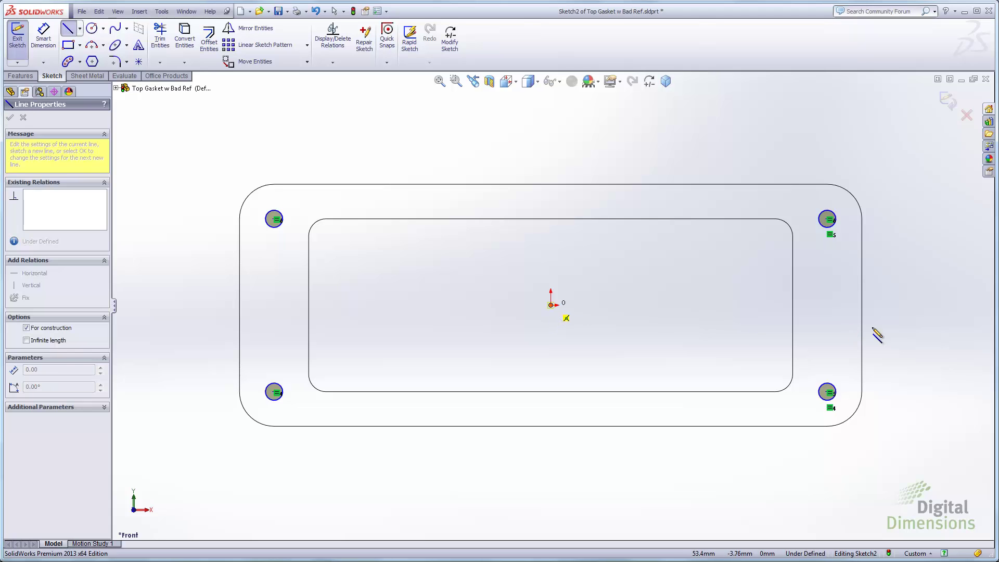
{"action": "left_click", "coordinate": [888, 305]}
{"action": "key", "text": "Escape"}
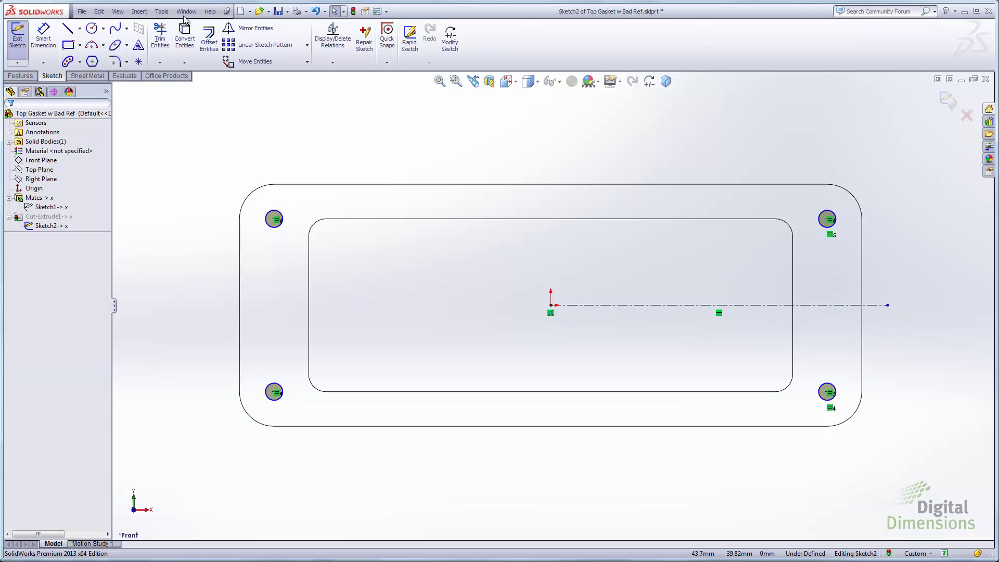
Sketch a vertical centerline about 31 mm long from the origin up past the gasket's upper edge
{"action": "left_click", "coordinate": [81, 30]}
{"action": "left_click", "coordinate": [89, 46]}
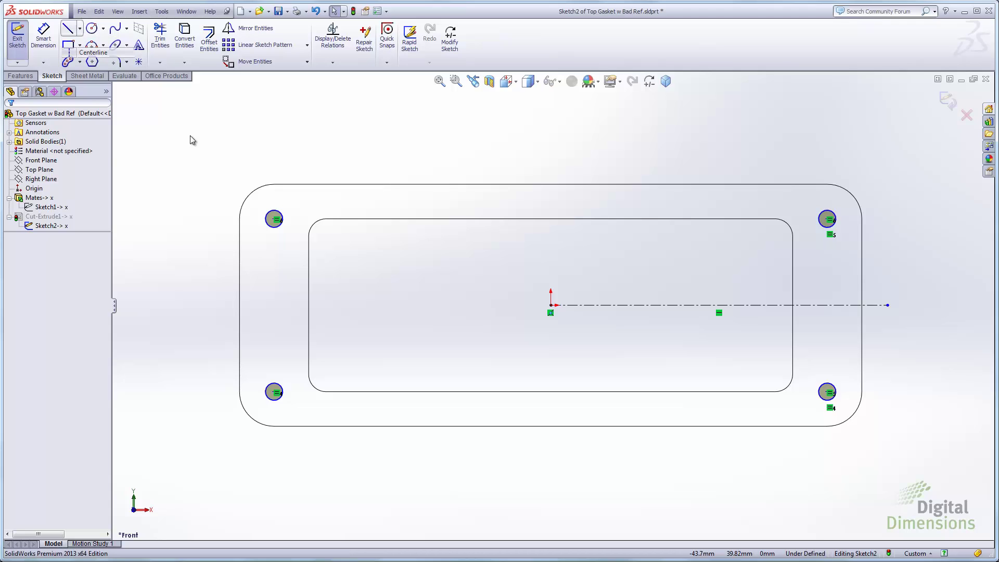
{"action": "left_click", "coordinate": [551, 305]}
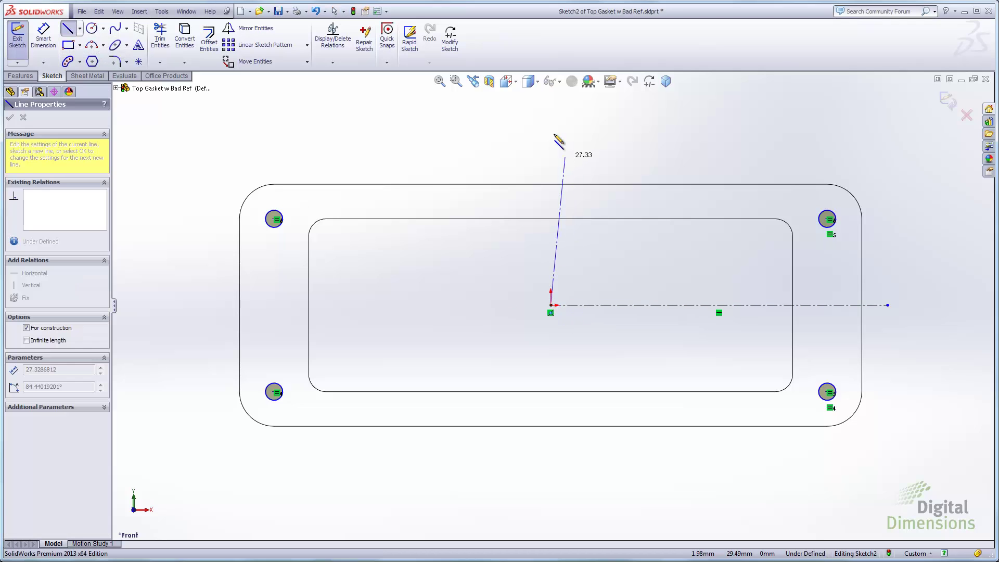
{"action": "left_click", "coordinate": [551, 135]}
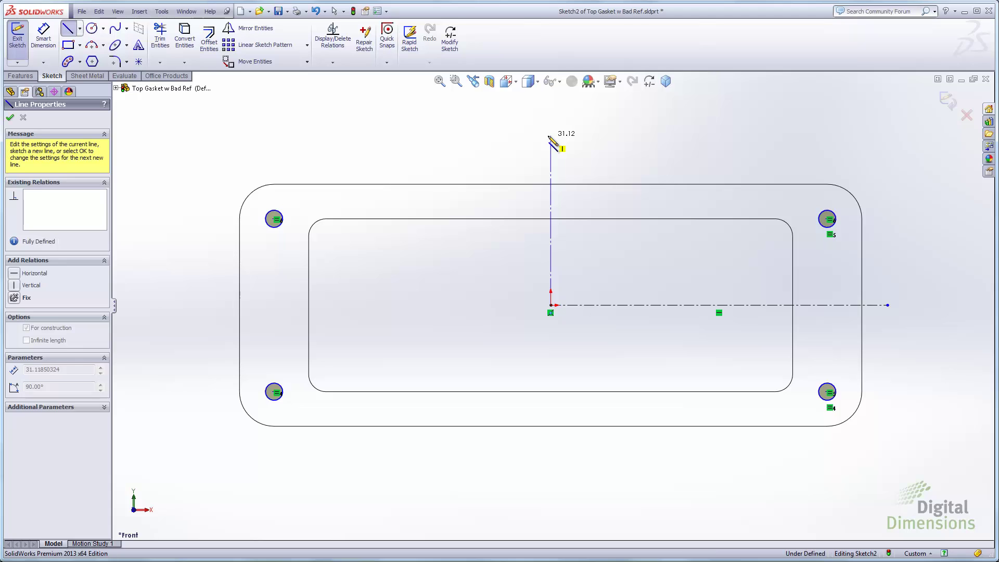
{"action": "key", "text": "Escape"}
{"action": "key", "text": "Escape"}
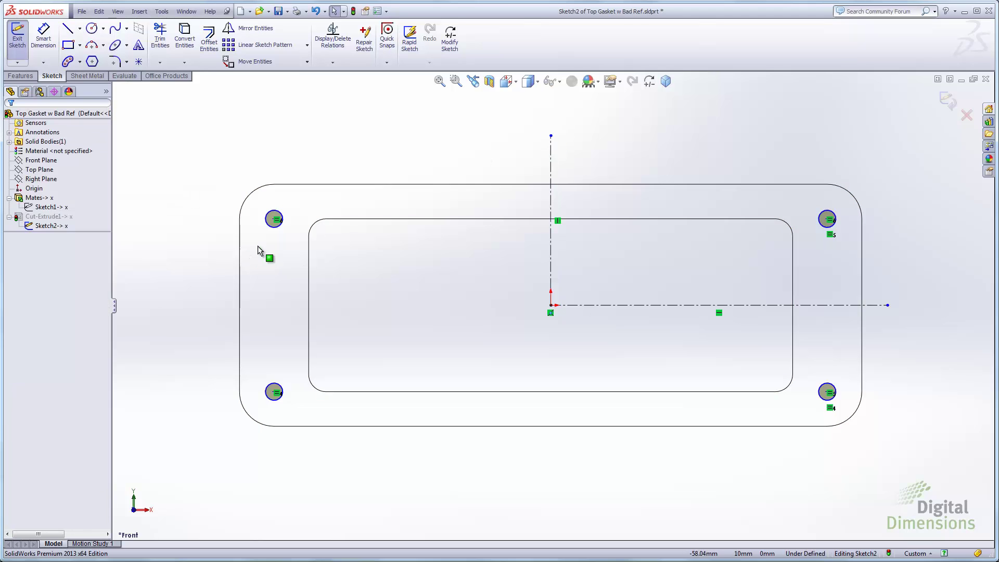
Hide the sketch relation symbols and make the two left hole centres symmetric about the horizontal centerline
{"action": "left_click", "coordinate": [274, 218], "text": "ctrl"}
{"action": "left_click", "coordinate": [559, 82]}
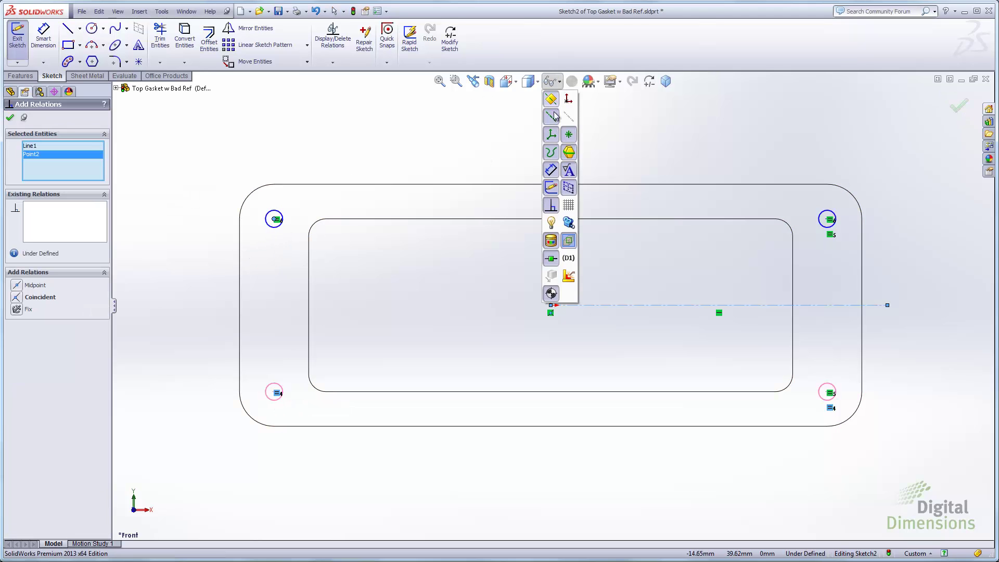
{"action": "left_click", "coordinate": [551, 205]}
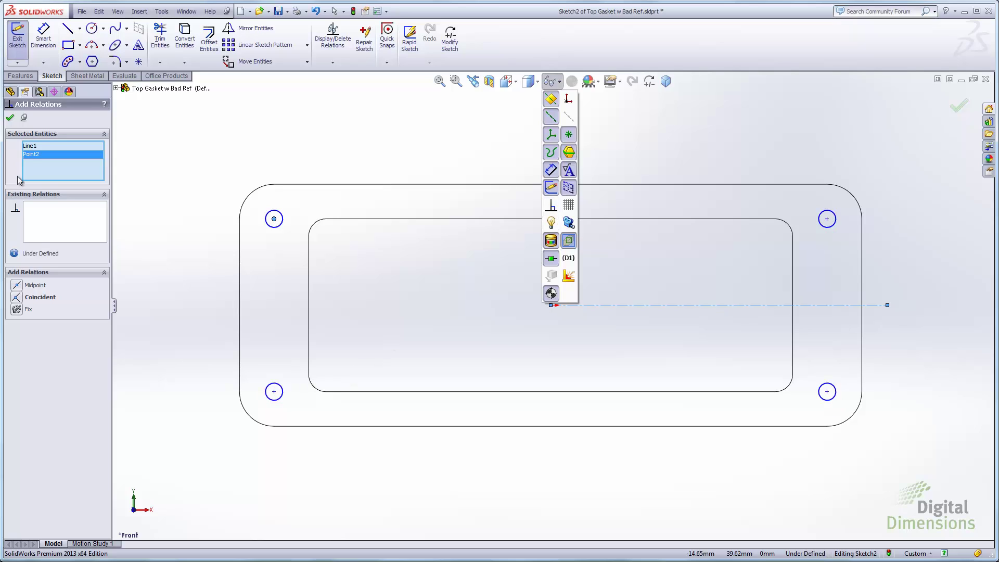
{"action": "left_click", "coordinate": [274, 392]}
{"action": "left_click", "coordinate": [21, 285]}
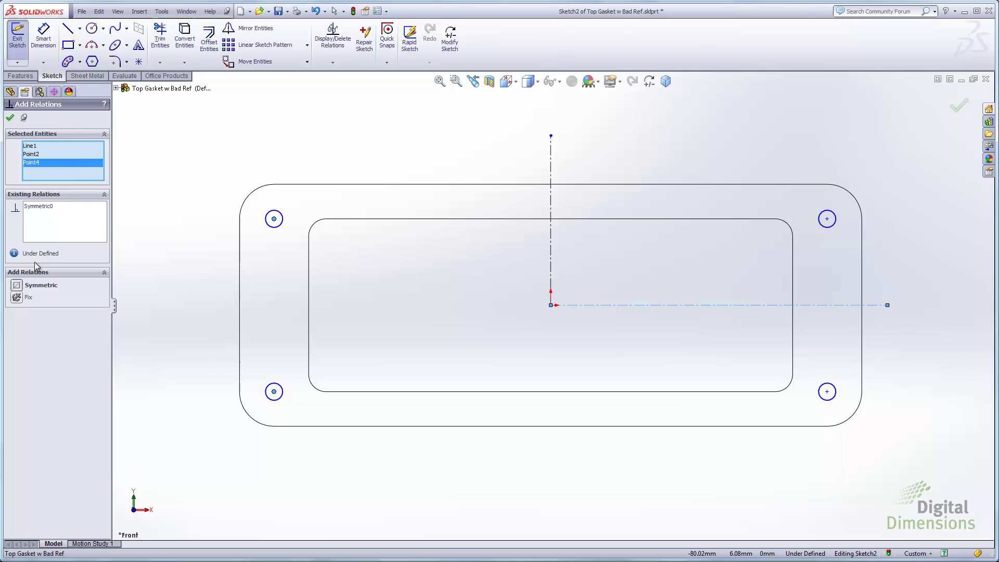
Clear the relation selections and make the two upper hole centres symmetric about the vertical centerline
{"action": "right_click", "coordinate": [68, 148]}
{"action": "left_click", "coordinate": [106, 150]}
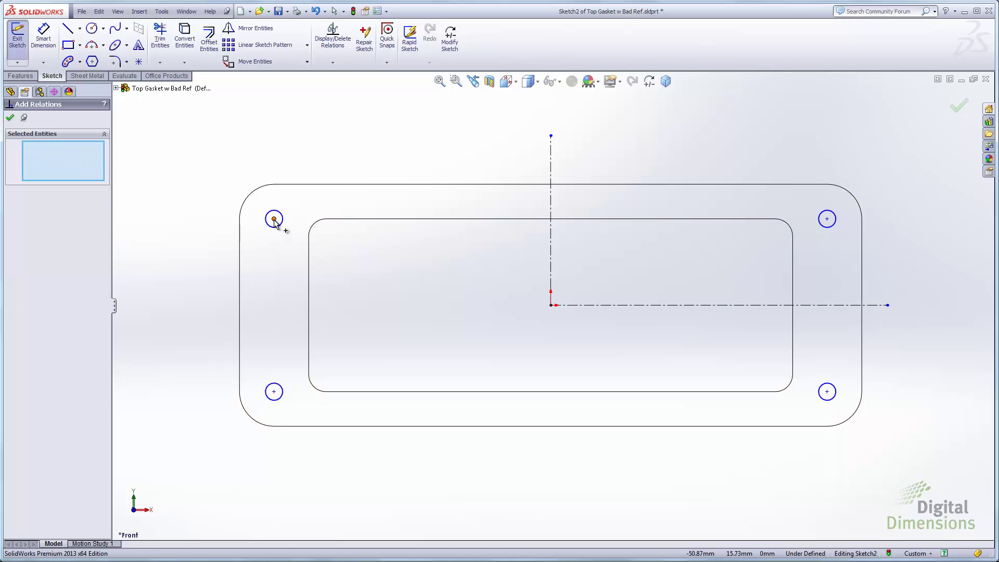
{"action": "left_click", "coordinate": [274, 219]}
{"action": "left_click", "coordinate": [551, 209]}
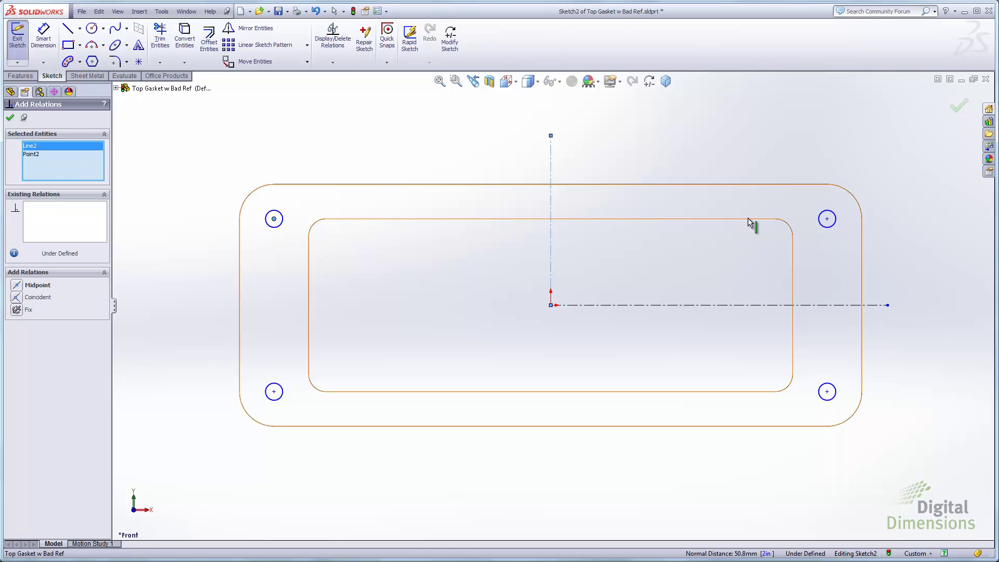
{"action": "left_click", "coordinate": [827, 219]}
{"action": "left_click", "coordinate": [21, 285]}
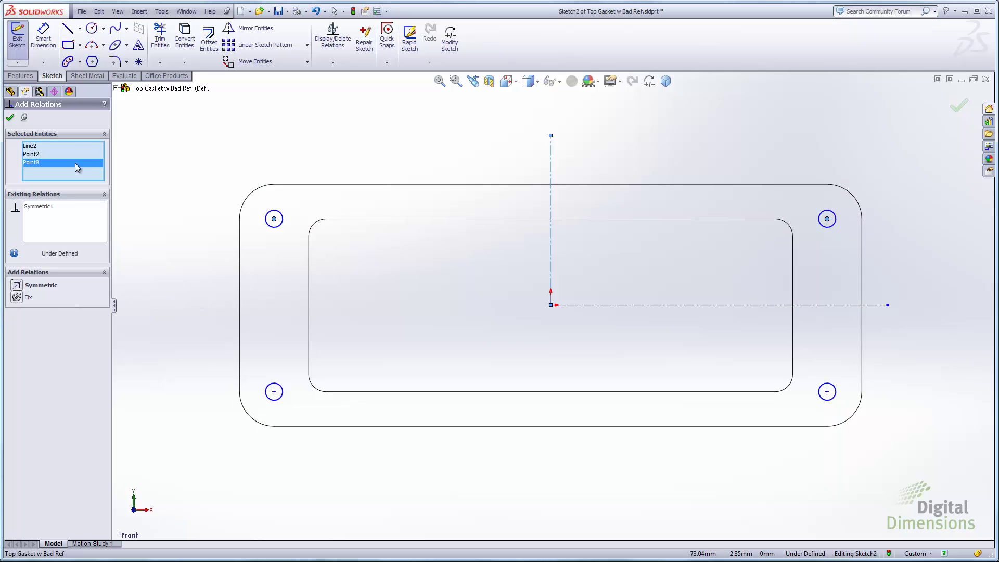
Clear the selections and make the two right hole centres symmetric about the horizontal centerline
{"action": "right_click", "coordinate": [76, 147]}
{"action": "left_click", "coordinate": [97, 152]}
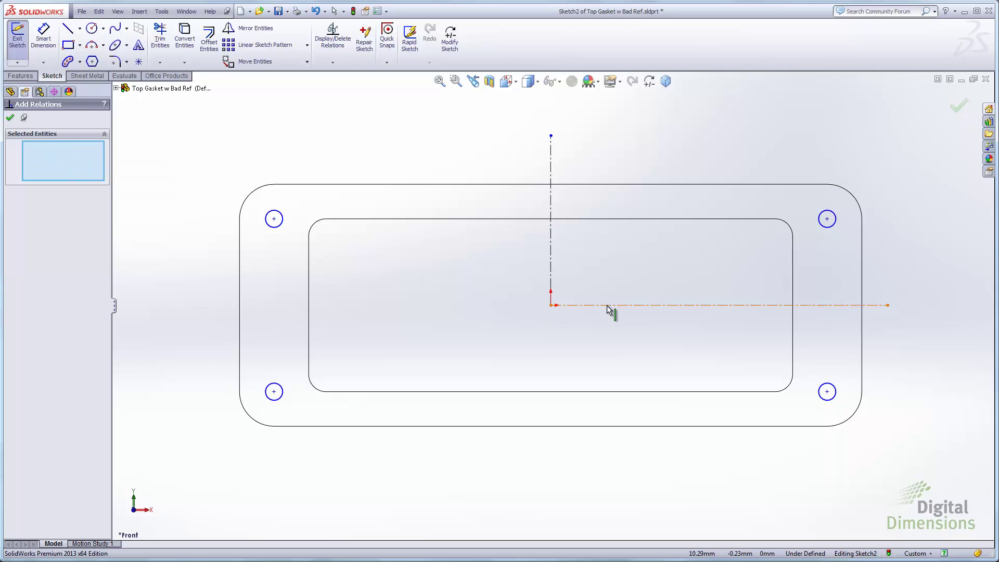
{"action": "left_click", "coordinate": [609, 305]}
{"action": "left_click", "coordinate": [827, 219]}
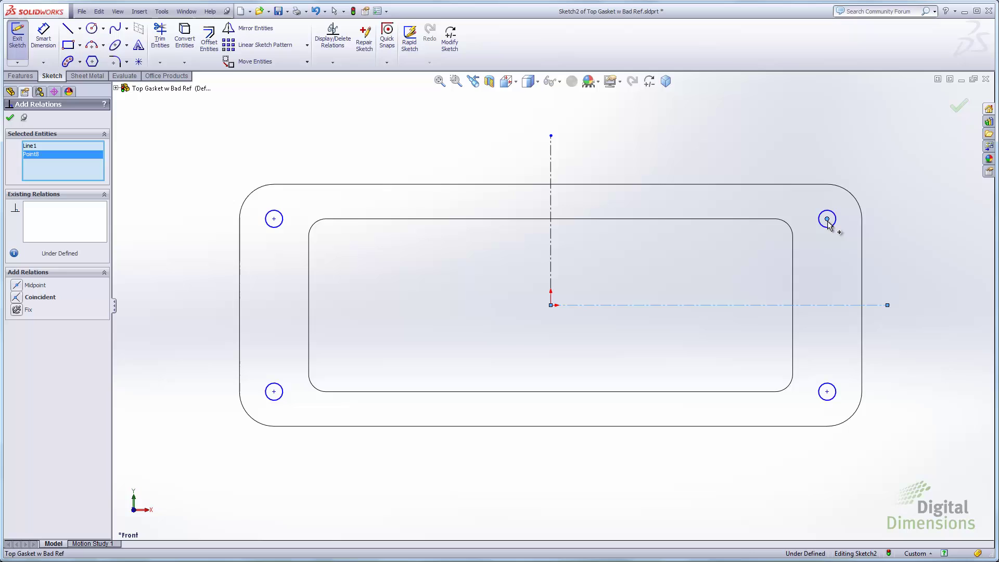
{"action": "left_click", "coordinate": [827, 391]}
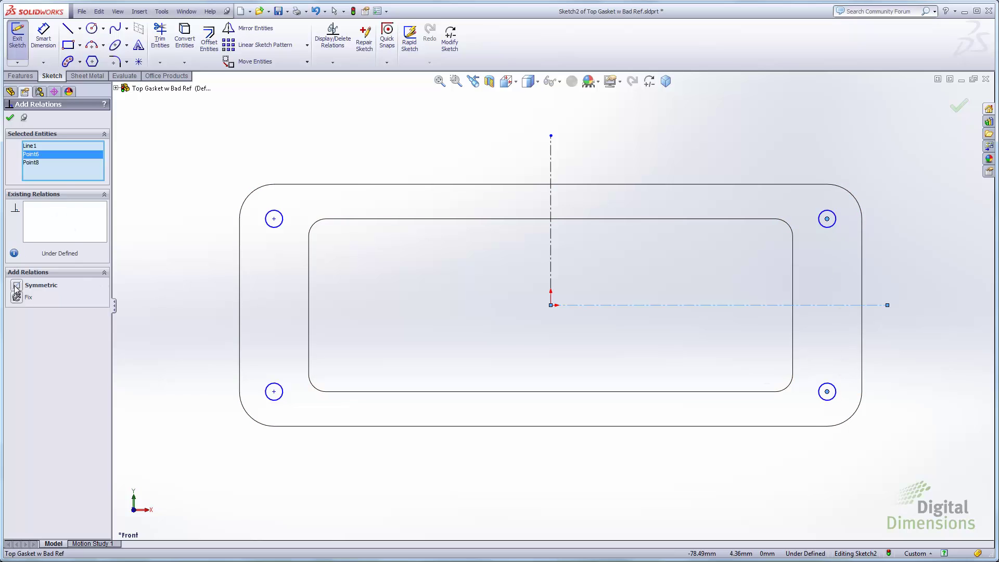
{"action": "left_click", "coordinate": [16, 290]}
Clear the selections, make the two lower hole centres symmetric about the vertical centerline, and finish adding relations
{"action": "right_click", "coordinate": [78, 146]}
{"action": "left_click", "coordinate": [91, 152]}
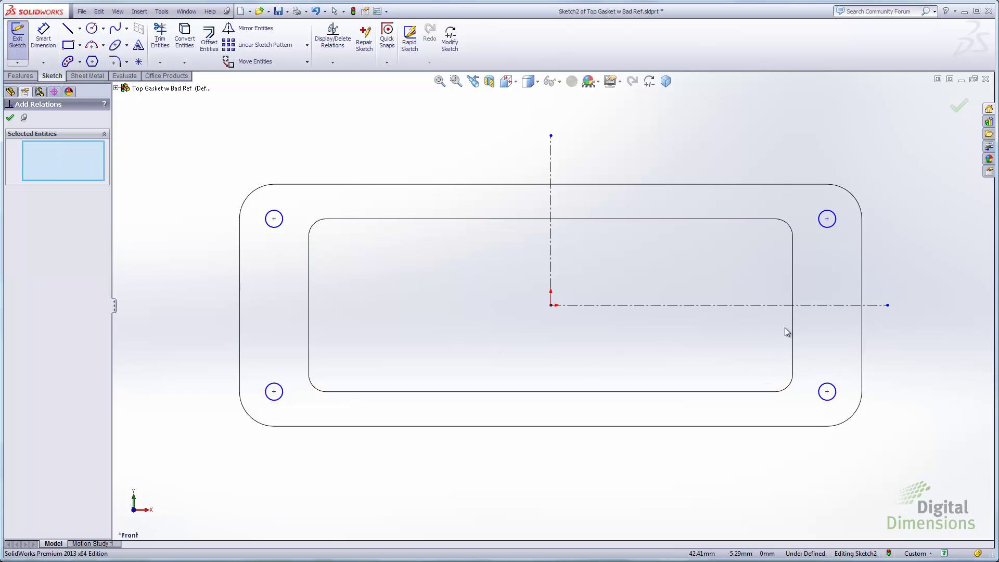
{"action": "left_click", "coordinate": [553, 260]}
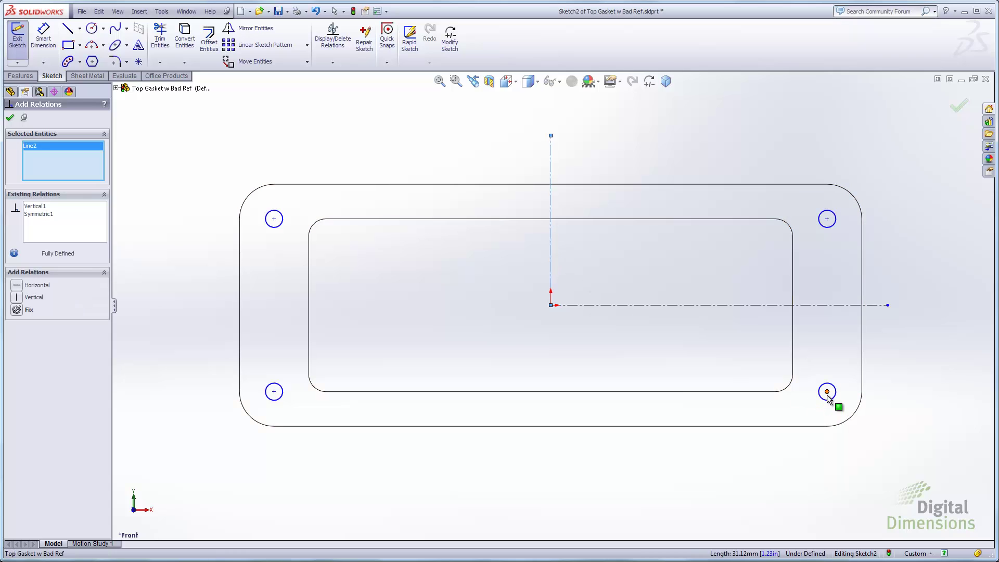
{"action": "left_click", "coordinate": [827, 392]}
{"action": "left_click", "coordinate": [274, 392]}
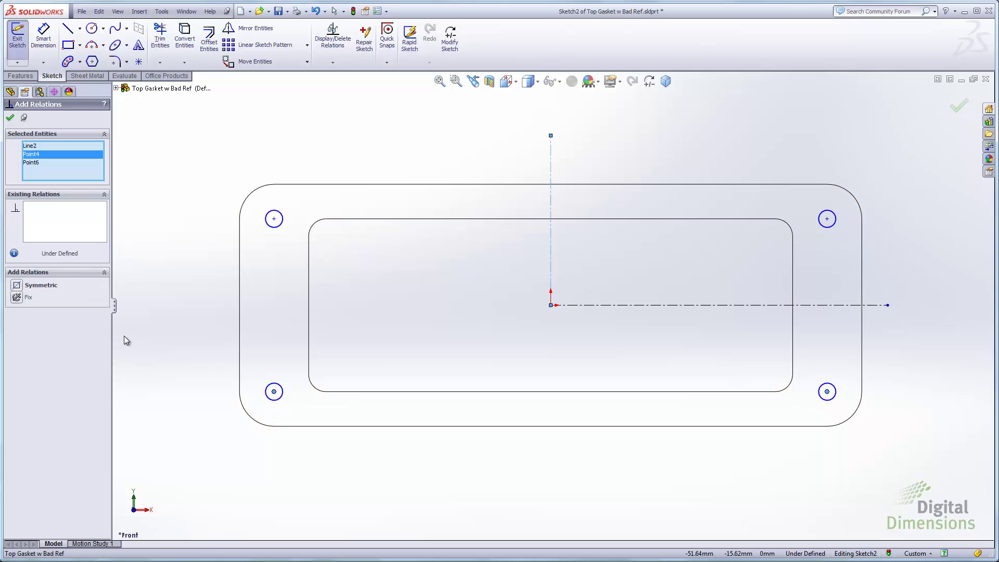
{"action": "left_click", "coordinate": [16, 288]}
{"action": "left_click", "coordinate": [10, 117]}
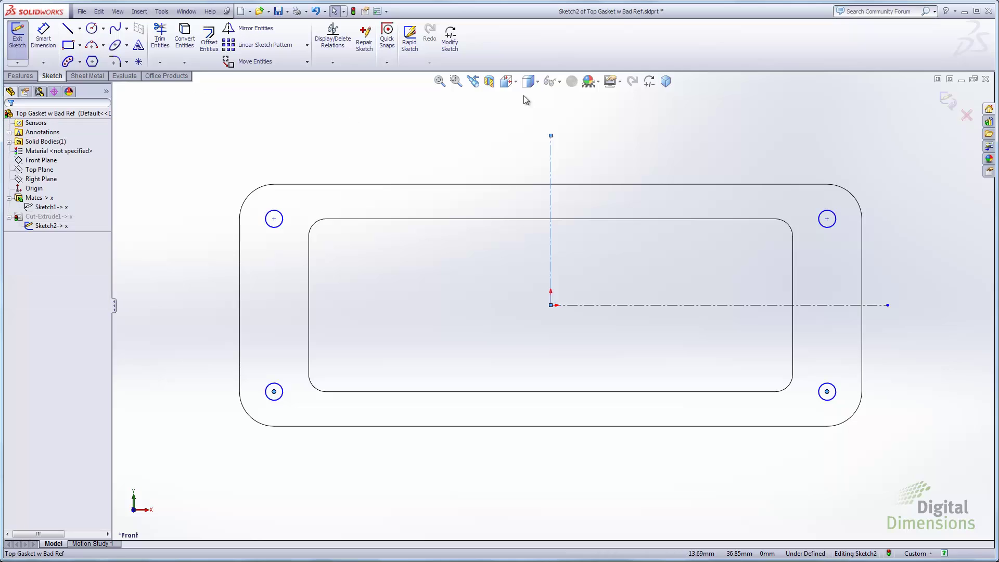
Show the sketch relation symbols again and fully define all sketch entities using baseline dimensions from the origin
{"action": "left_click", "coordinate": [559, 82]}
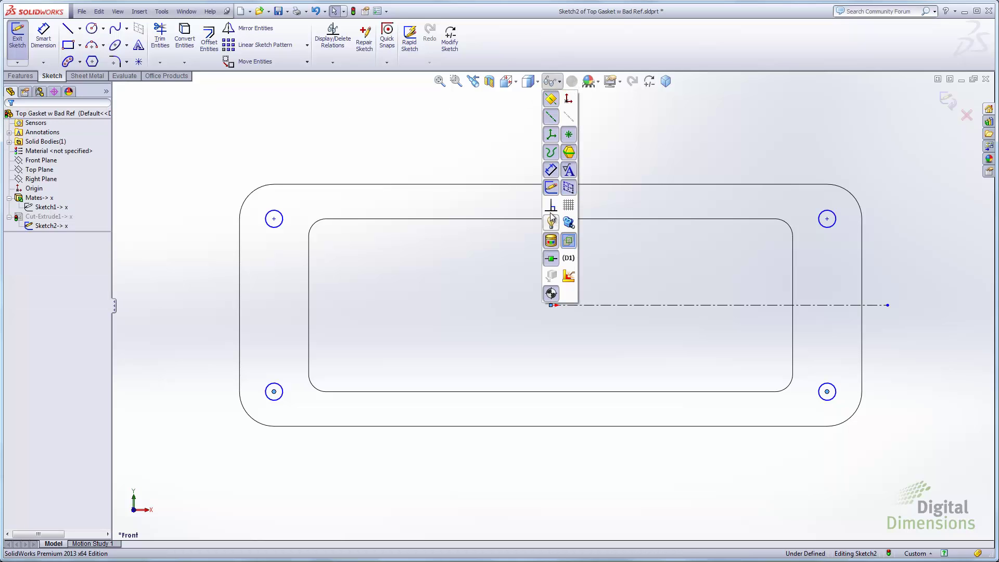
{"action": "left_click", "coordinate": [551, 205]}
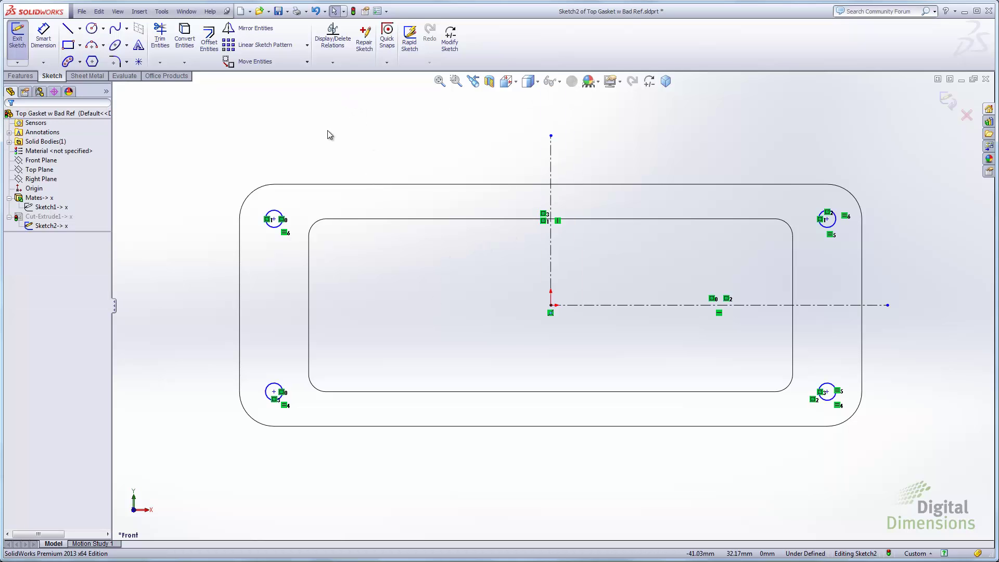
{"action": "left_click", "coordinate": [333, 63]}
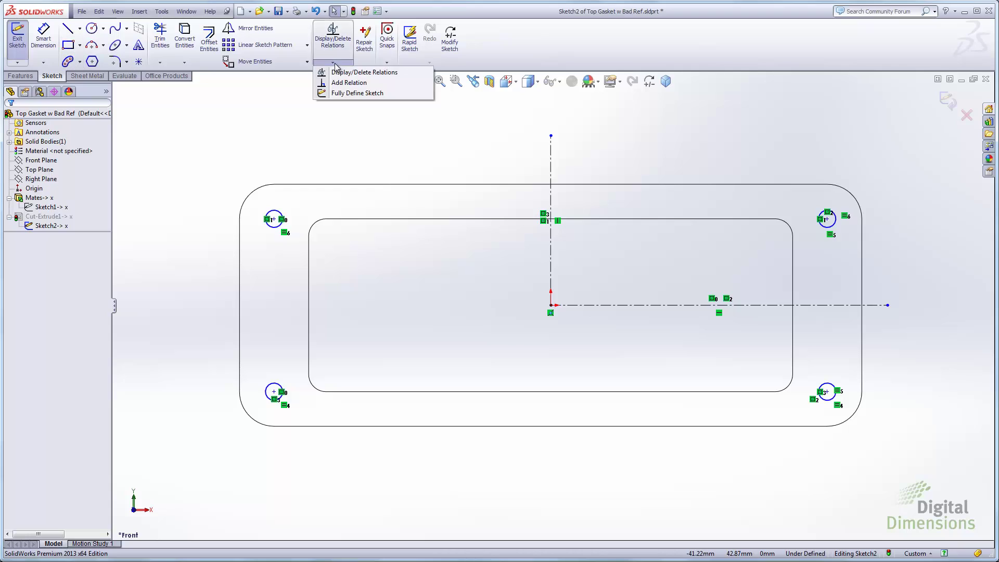
{"action": "left_click", "coordinate": [347, 94]}
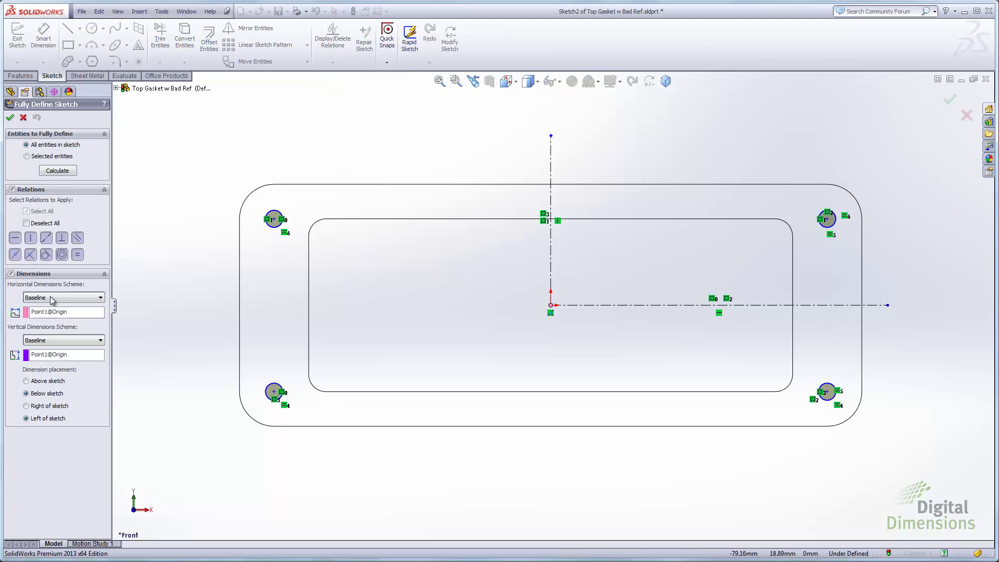
{"action": "left_click", "coordinate": [52, 298]}
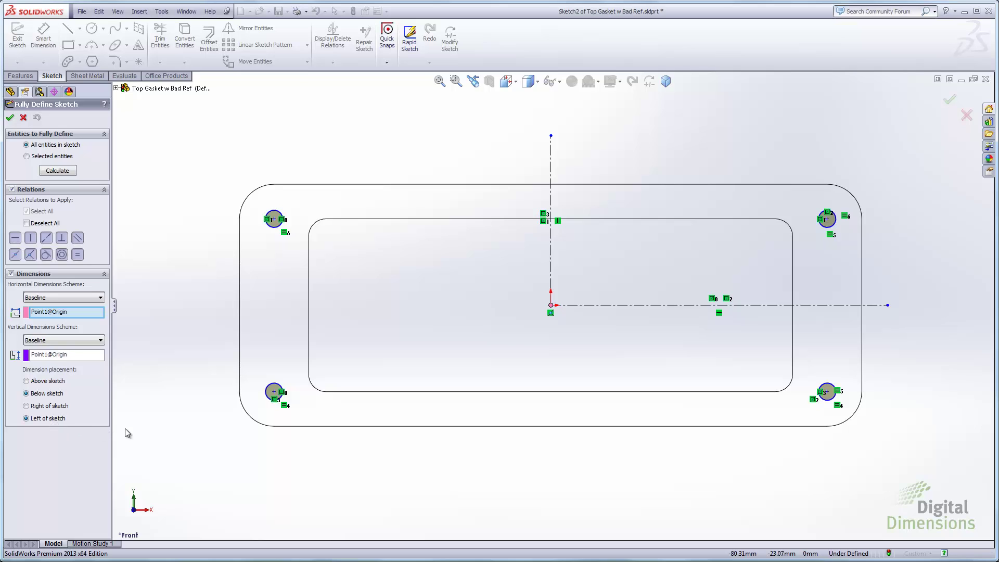
{"action": "left_click", "coordinate": [55, 171]}
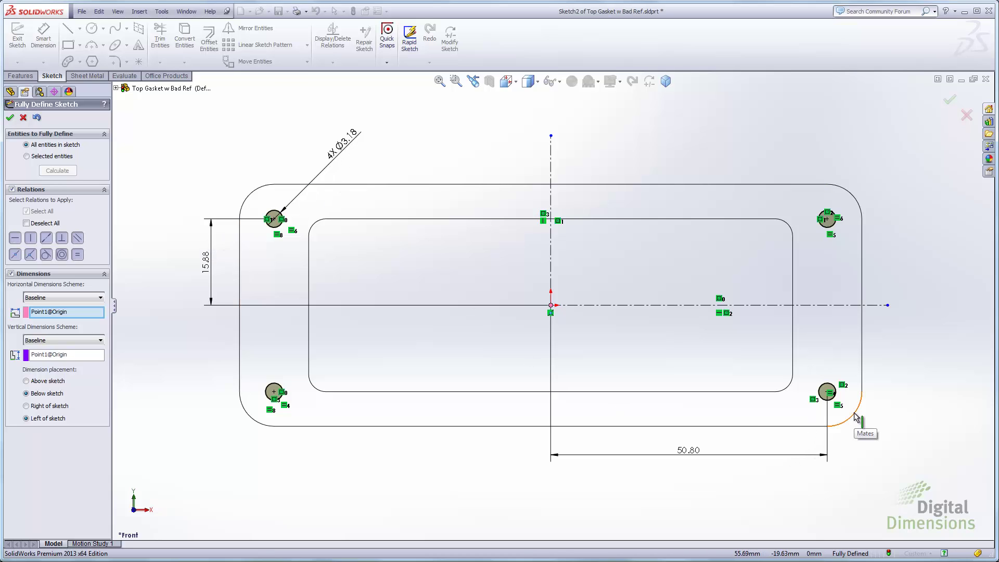
{"action": "left_click", "coordinate": [10, 118]}
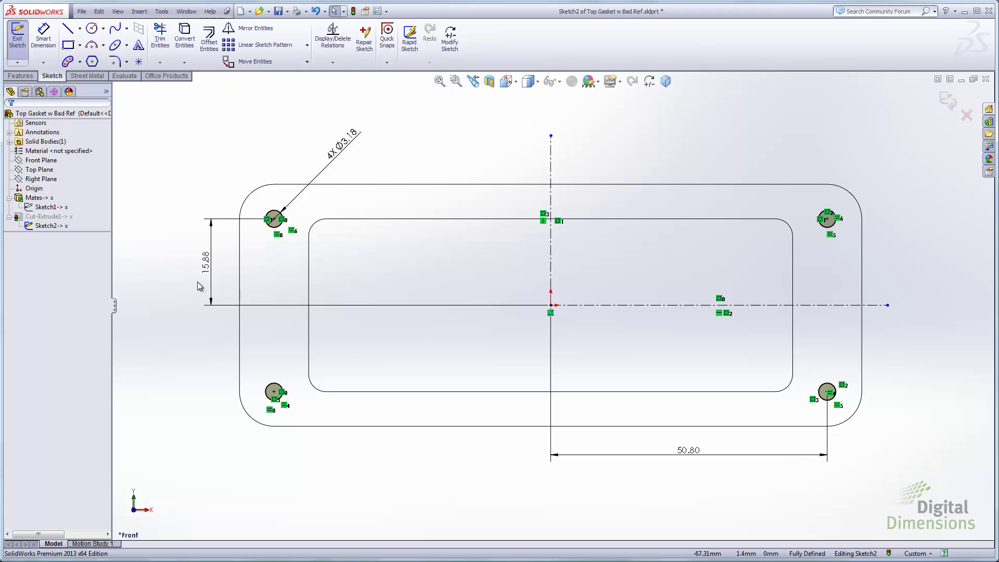
Delete the vertical dimension between the origin and the upper-left hole centre
{"action": "left_click", "coordinate": [203, 264]}
{"action": "key", "text": "Delete"}
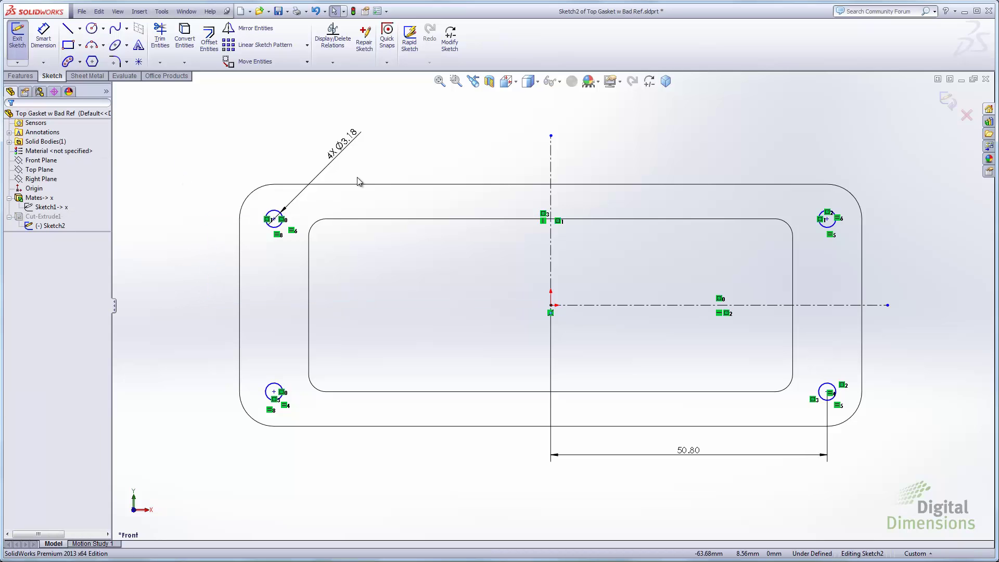
Hide the sketch relation symbols and dimension the vertical distance between the two left hole centres
{"action": "left_click", "coordinate": [559, 82]}
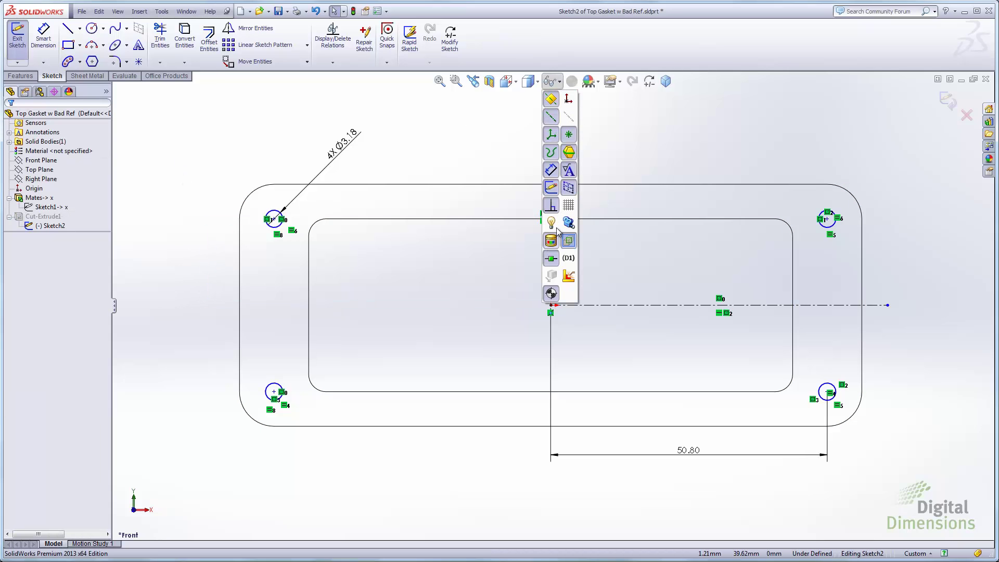
{"action": "left_click", "coordinate": [551, 208]}
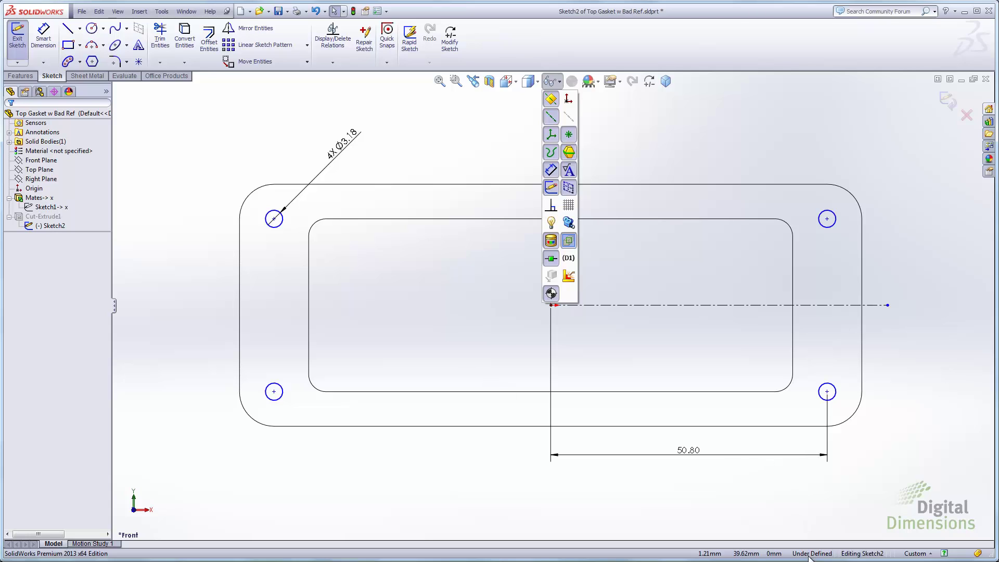
{"action": "left_click", "coordinate": [273, 219]}
{"action": "left_click", "coordinate": [274, 393]}
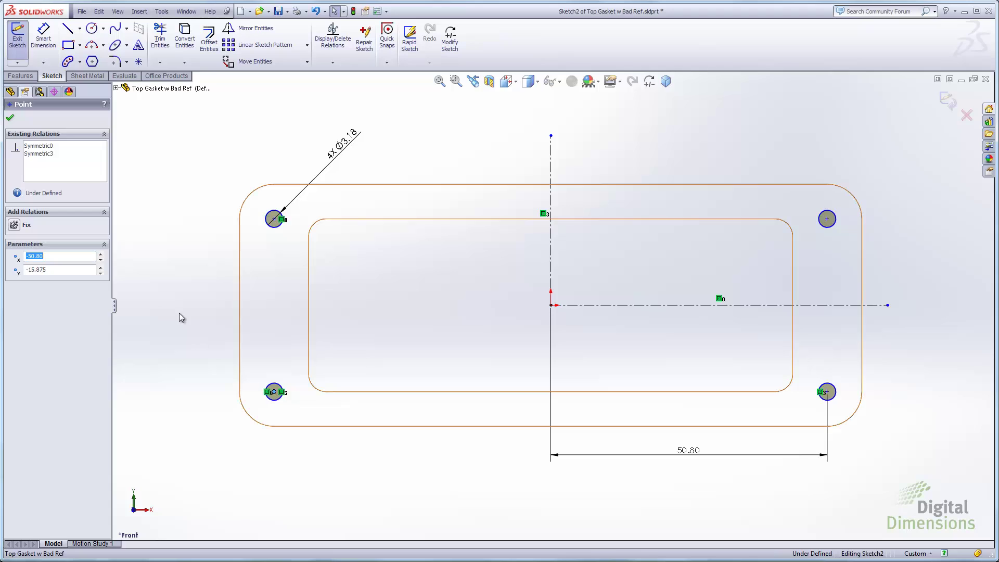
{"action": "left_click", "coordinate": [46, 37]}
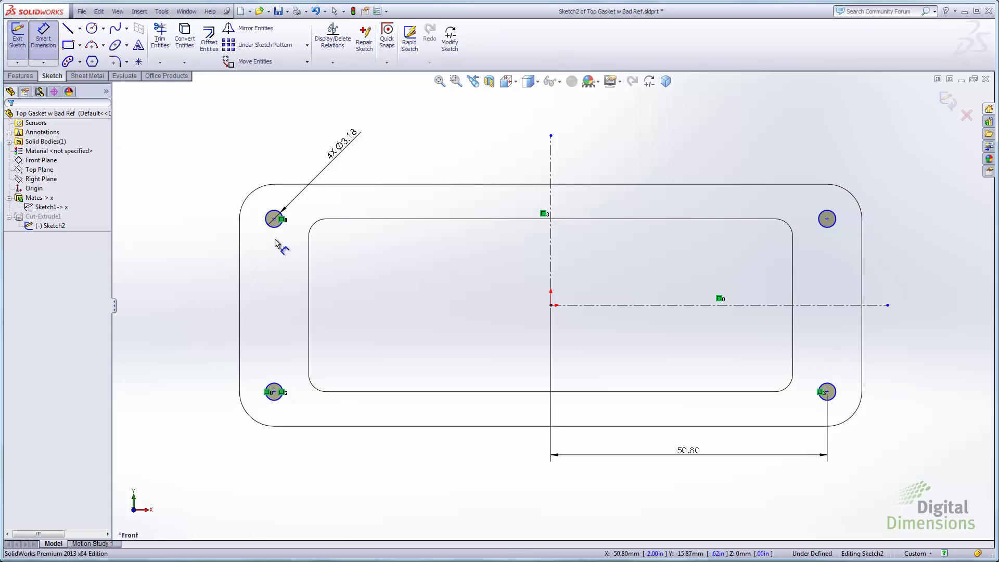
{"action": "left_click", "coordinate": [274, 219]}
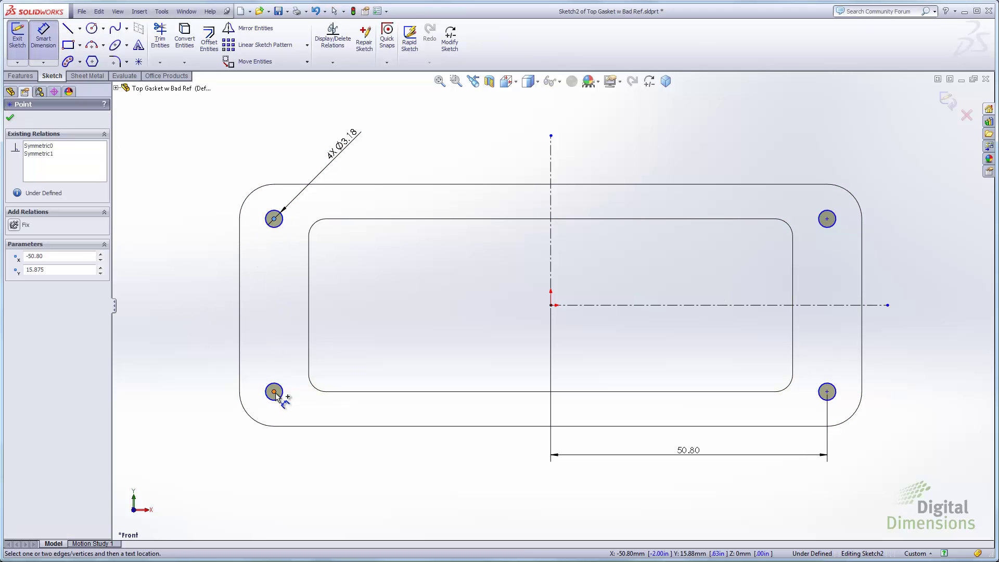
{"action": "left_click", "coordinate": [274, 391]}
{"action": "left_click", "coordinate": [192, 318]}
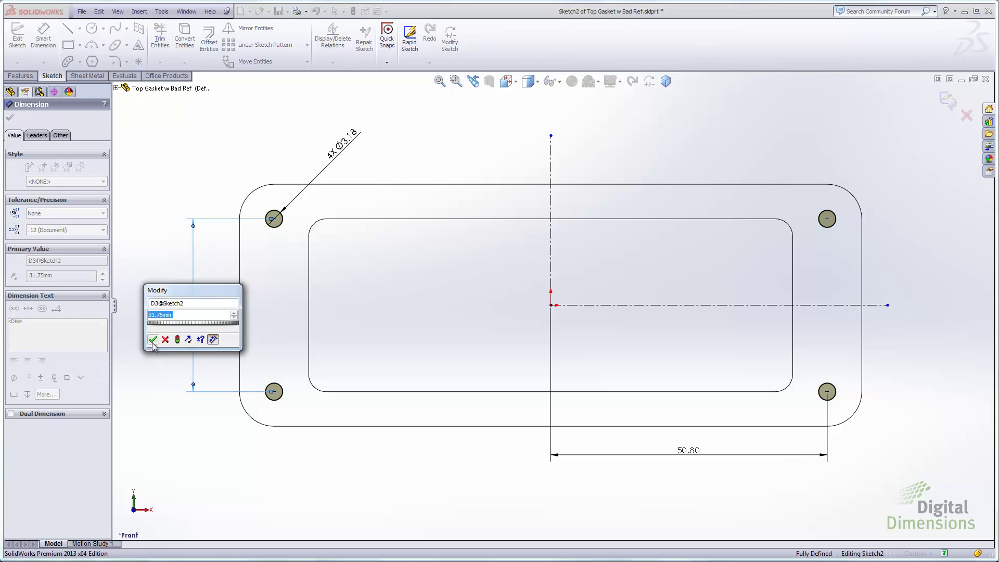
{"action": "left_click", "coordinate": [154, 345]}
{"action": "left_click", "coordinate": [216, 451]}
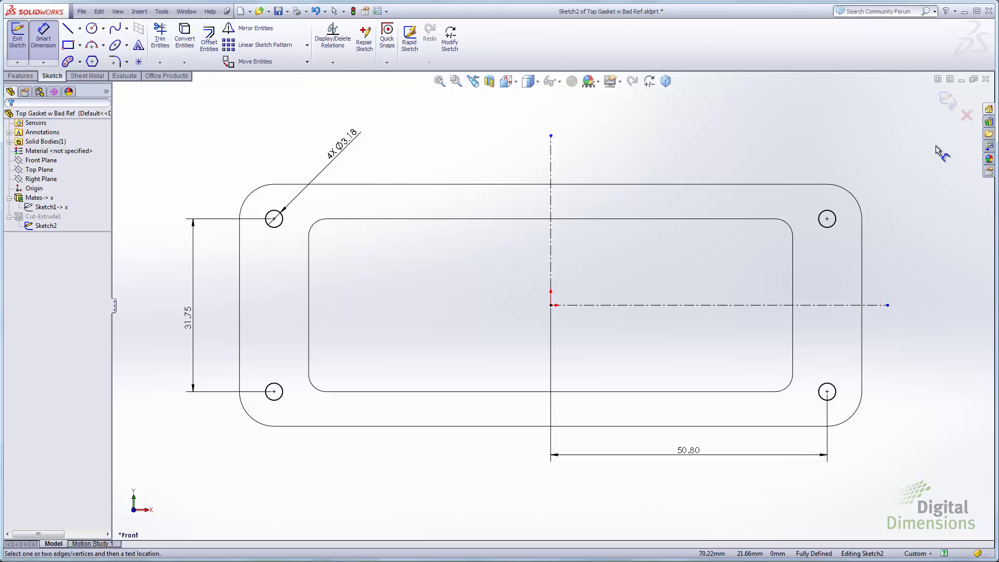
Exit the hole sketch and display the gasket shaded with edges in a tilted 3D view
{"action": "left_click", "coordinate": [948, 100]}
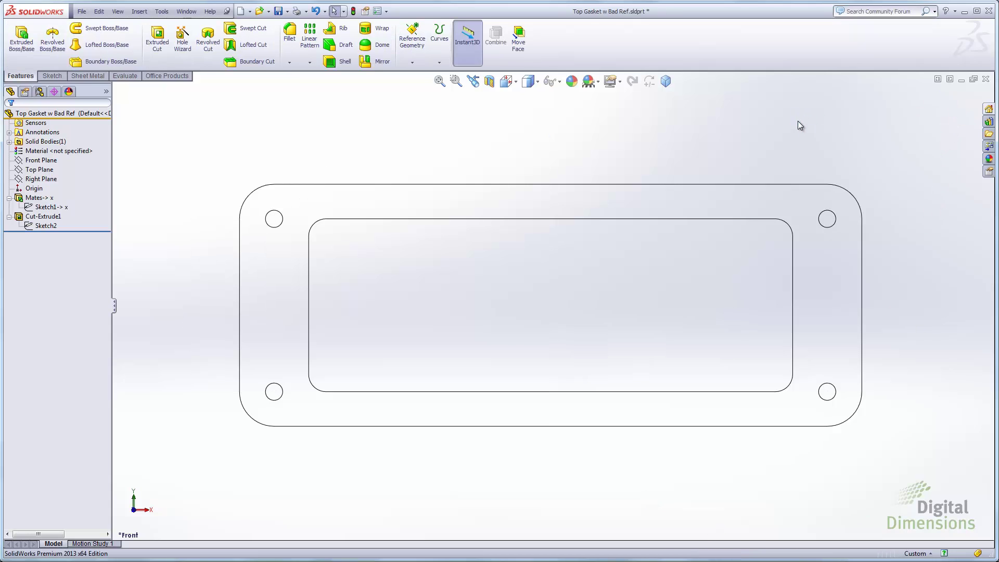
{"action": "left_click", "coordinate": [529, 81]}
{"action": "left_click", "coordinate": [531, 103]}
{"action": "middle_click_drag", "start_coordinate": [430, 330], "coordinate": [199, 162]}
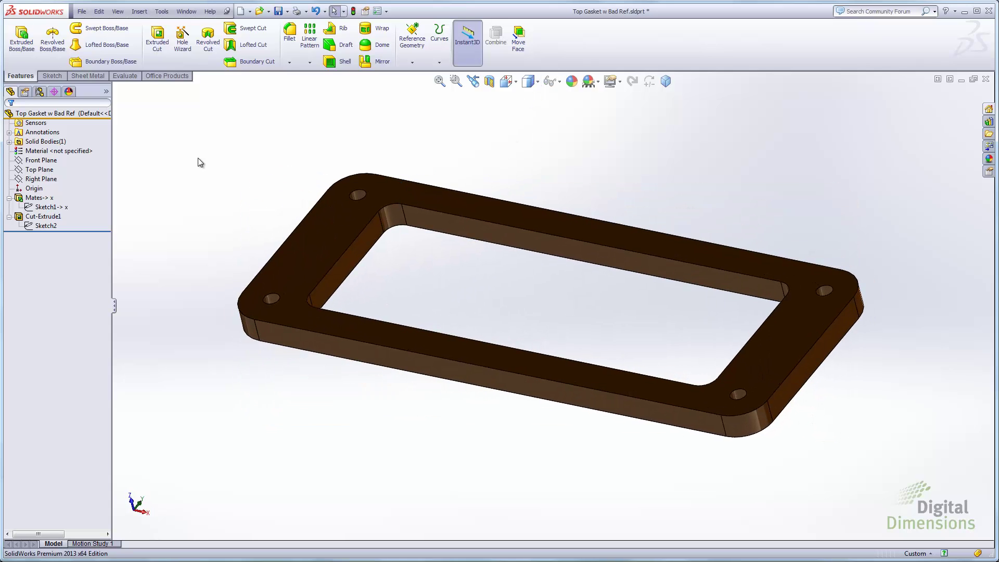
Apply the Plain White scene to the model view
{"action": "left_click", "coordinate": [619, 81]}
{"action": "left_click", "coordinate": [599, 82]}
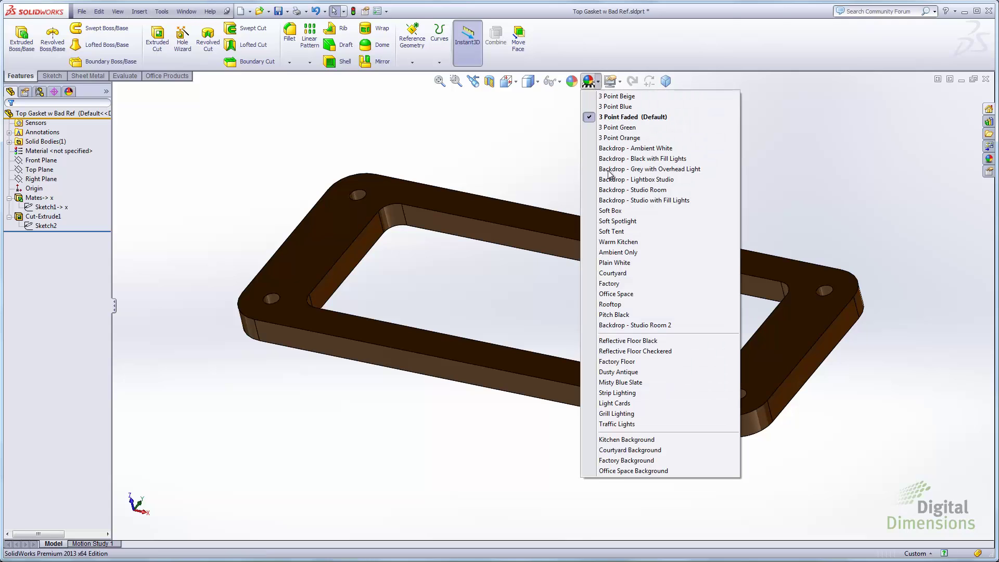
{"action": "left_click", "coordinate": [614, 263]}
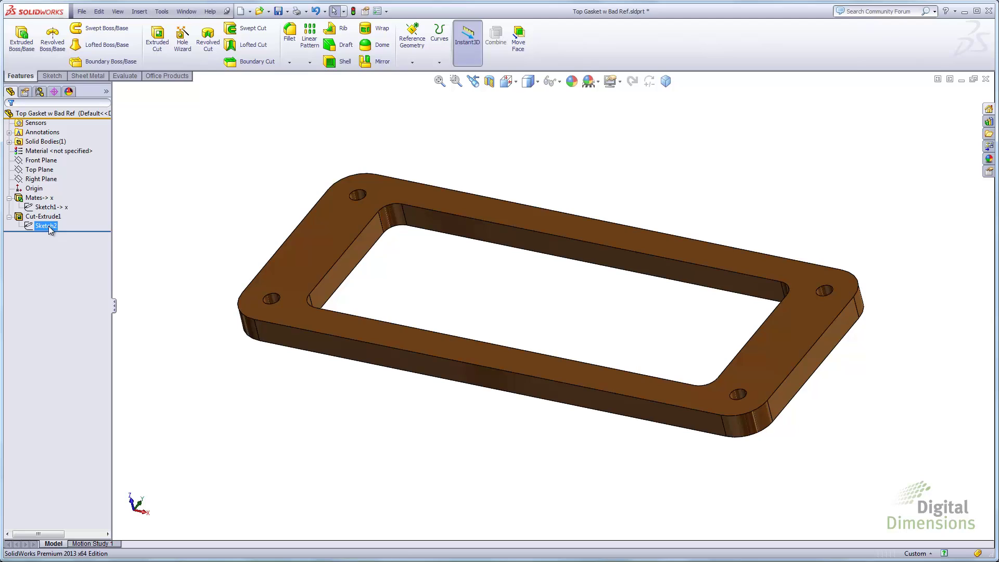
Collapse the Cut-Extrude1 feature in the feature tree
{"action": "left_click", "coordinate": [58, 207]}
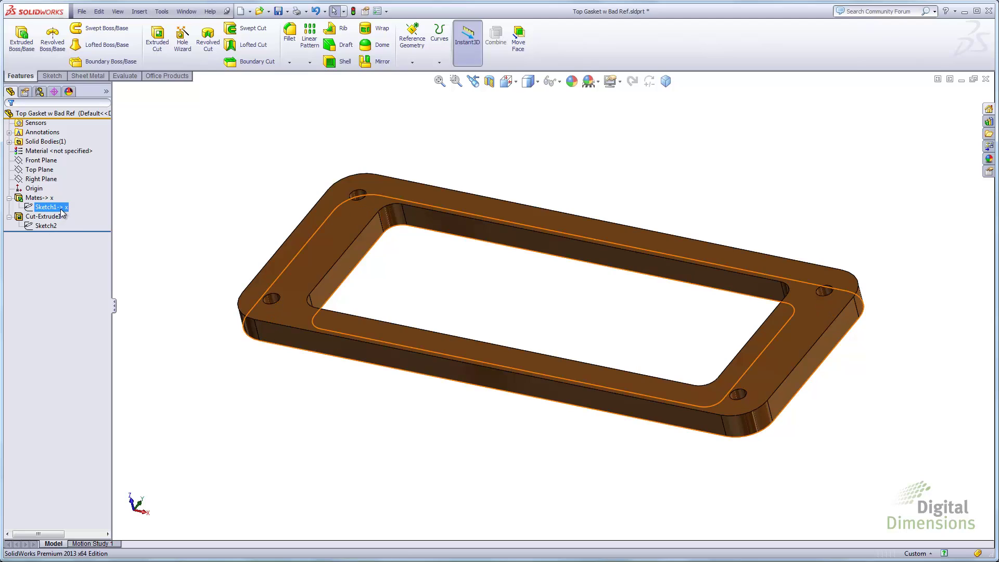
{"action": "left_click", "coordinate": [7, 223]}
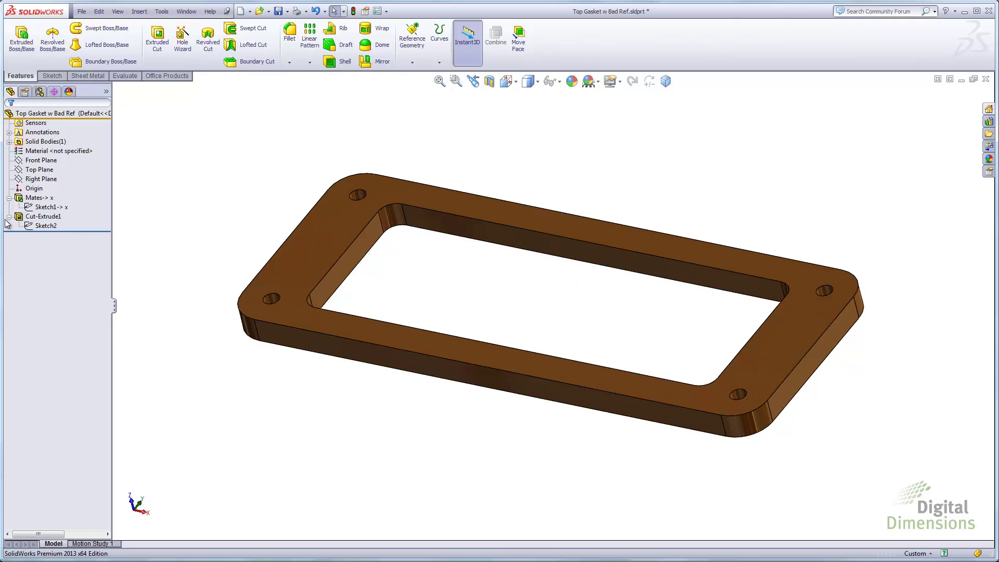
{"action": "left_click", "coordinate": [9, 218]}
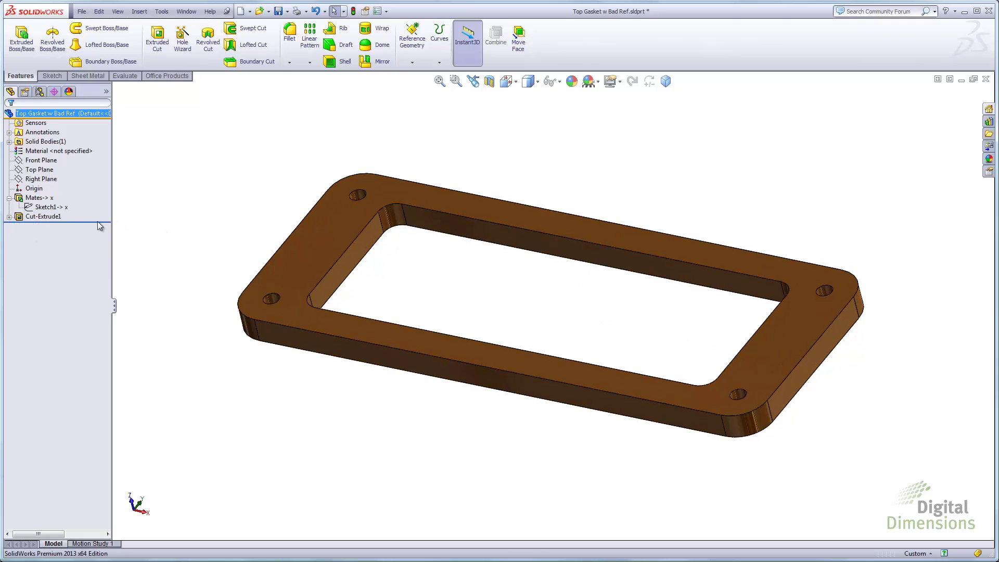
Open Sketch1 under the Mates feature for editing and view it from the front
{"action": "left_click", "coordinate": [48, 207]}
{"action": "left_click", "coordinate": [170, 219]}
{"action": "middle_click_drag", "start_coordinate": [229, 223], "coordinate": [234, 245]}
{"action": "left_click", "coordinate": [30, 208]}
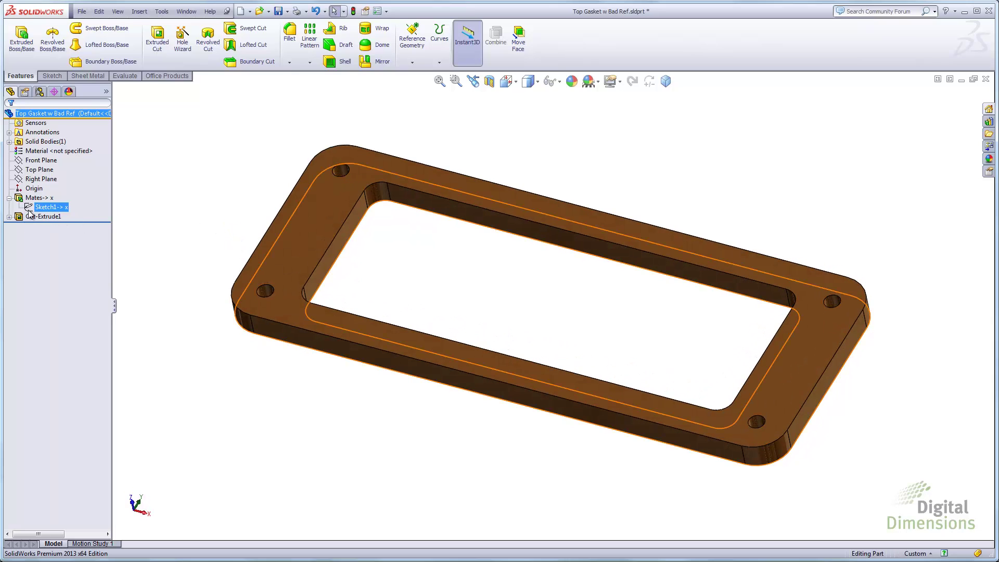
{"action": "right_click", "coordinate": [29, 213]}
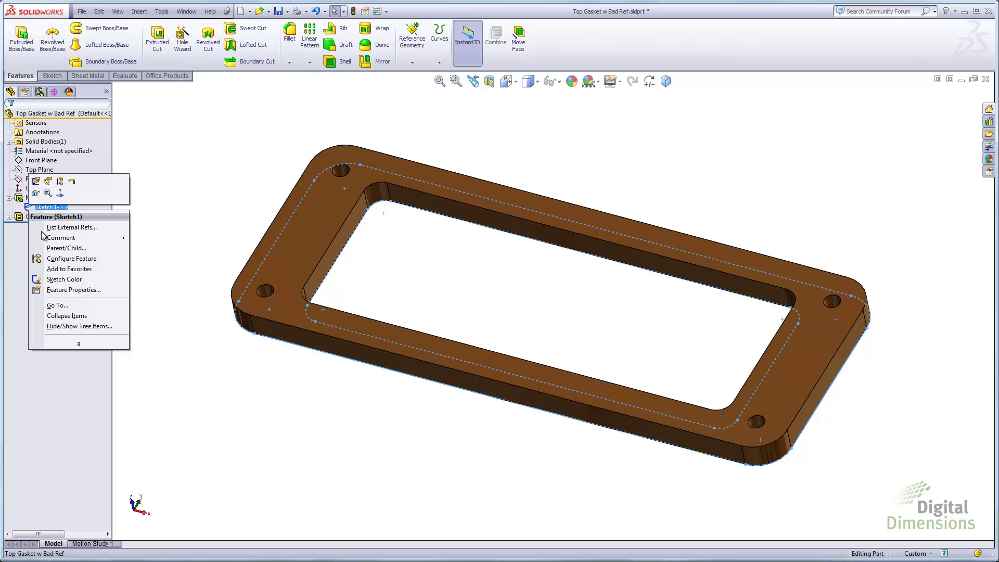
{"action": "left_click", "coordinate": [37, 187]}
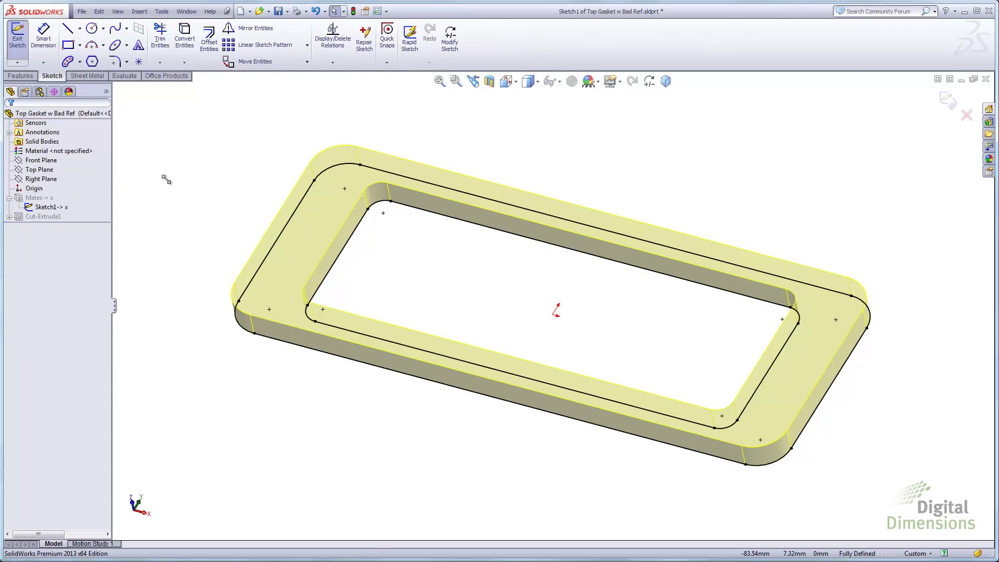
{"action": "key", "text": "space"}
{"action": "left_click", "coordinate": [246, 254]}
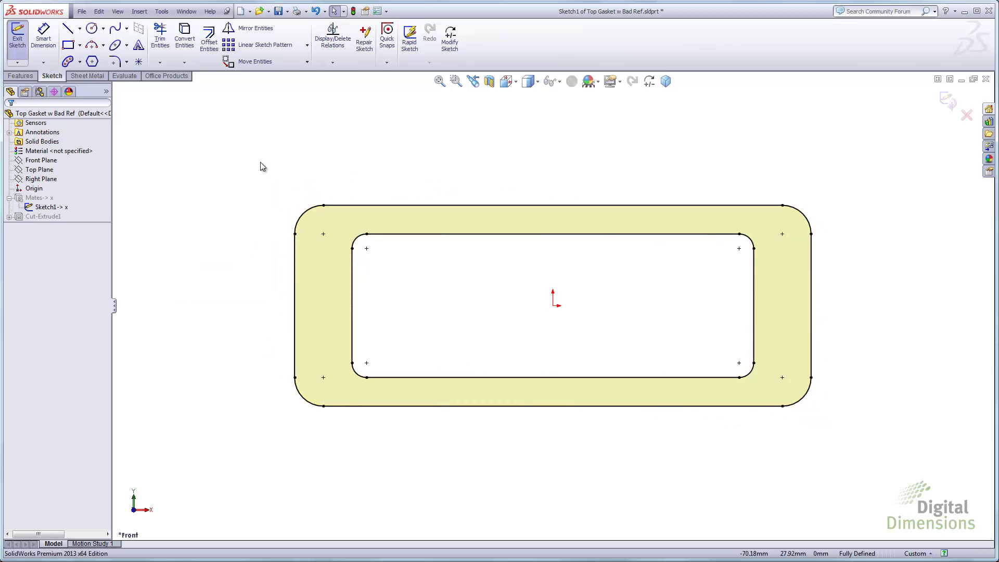
Filter the sketch relations to External and delete all of them from the gasket profile sketch
{"action": "left_click", "coordinate": [332, 63]}
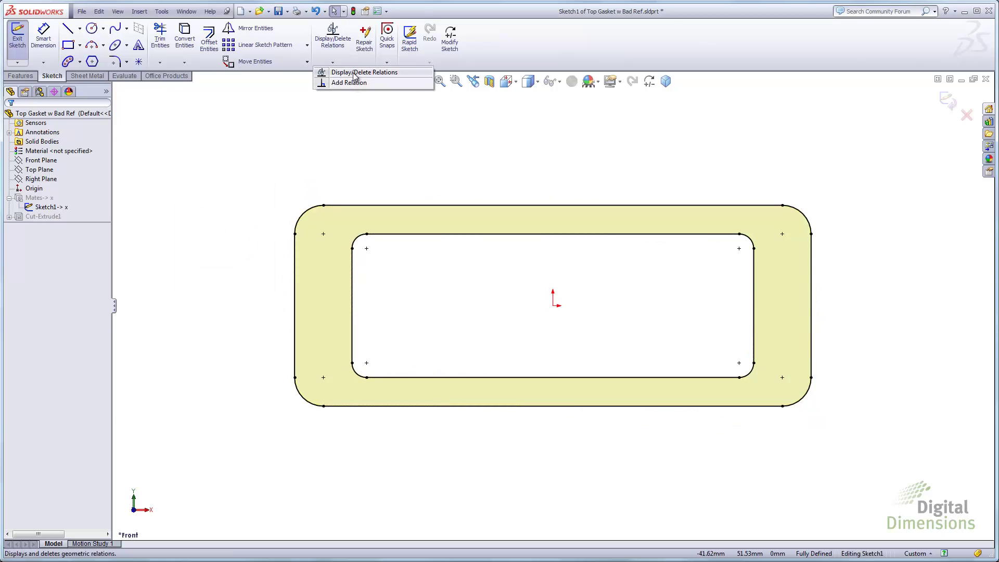
{"action": "left_click", "coordinate": [354, 72]}
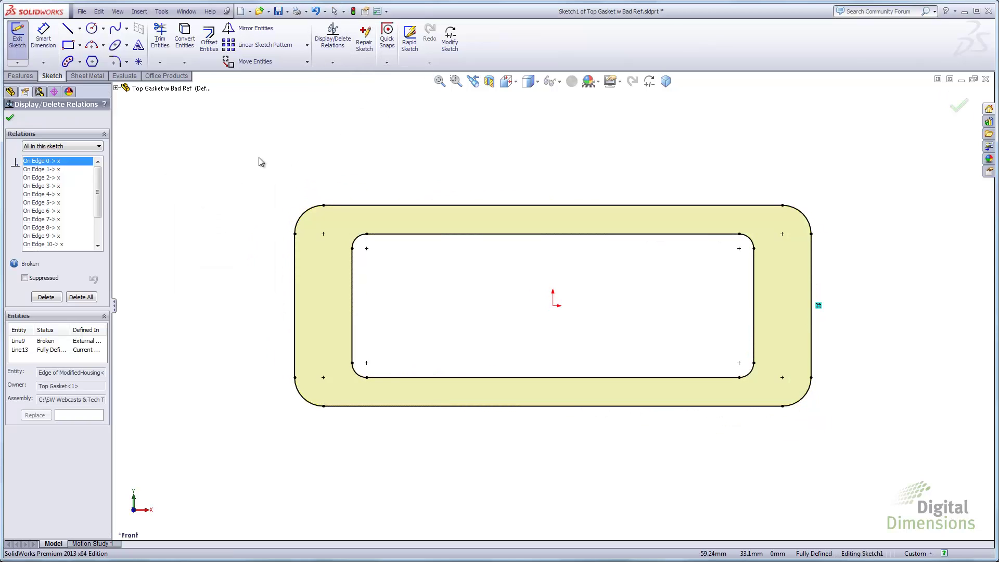
{"action": "left_click", "coordinate": [94, 146]}
{"action": "left_click", "coordinate": [46, 176]}
{"action": "left_click", "coordinate": [81, 296]}
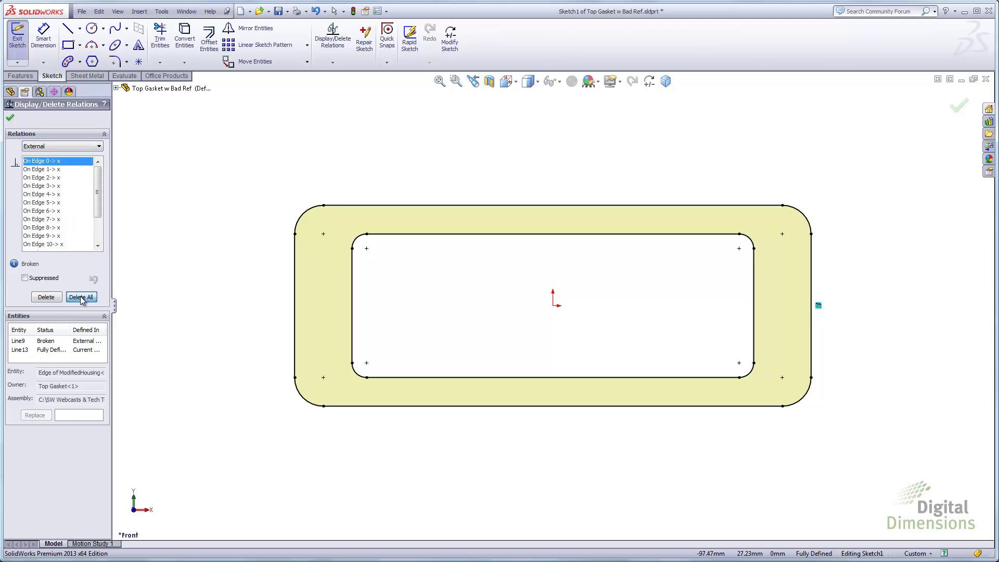
{"action": "left_click", "coordinate": [10, 118]}
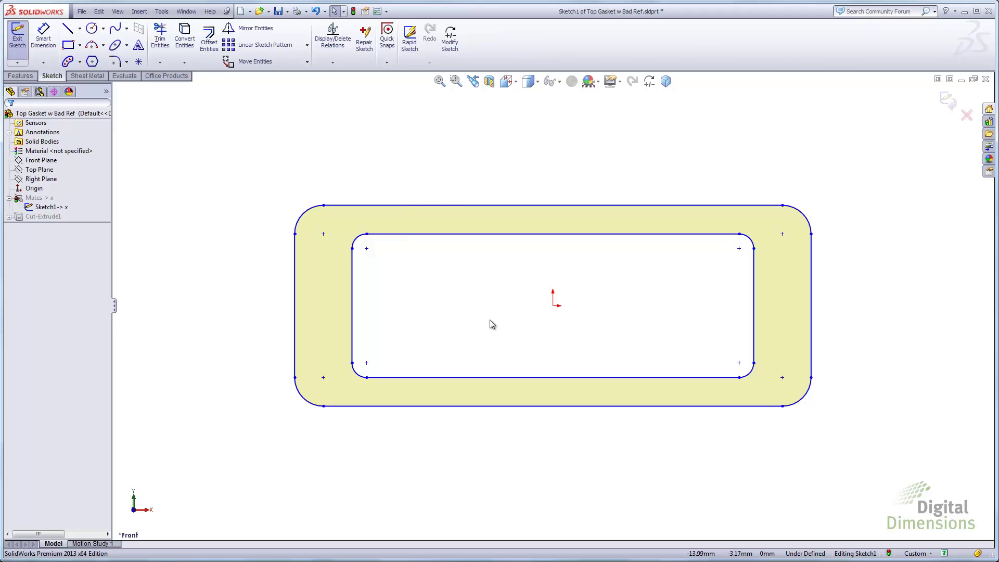
Sketch a horizontal centerline about 66 mm long from the origin to beyond the gasket's right edge
{"action": "left_click", "coordinate": [80, 29]}
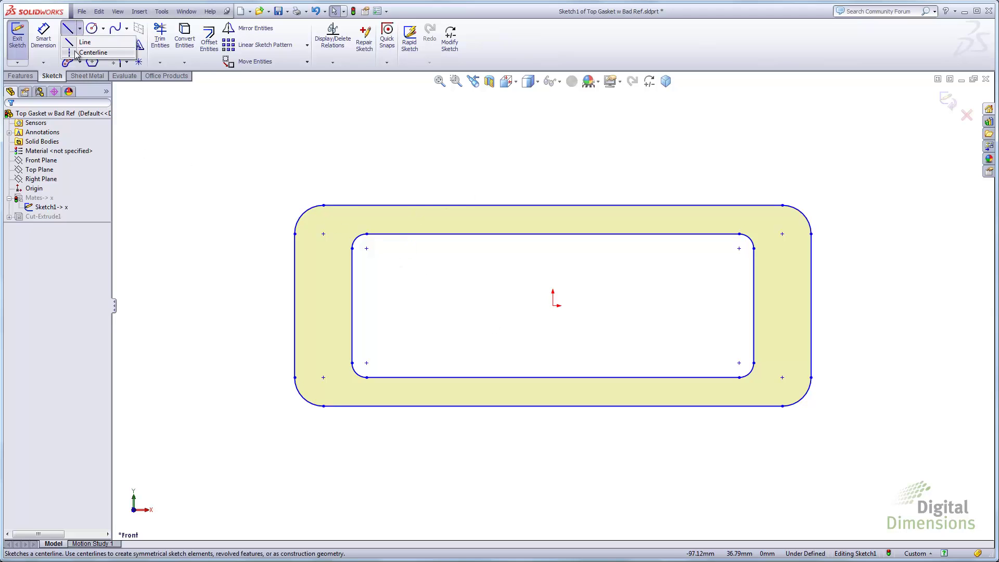
{"action": "left_click", "coordinate": [94, 52]}
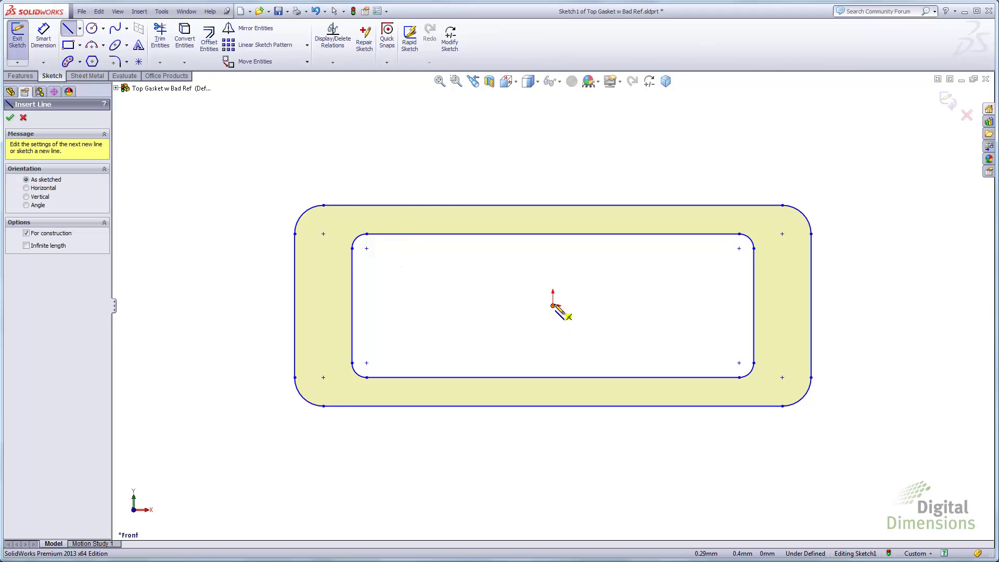
{"action": "left_click", "coordinate": [556, 305]}
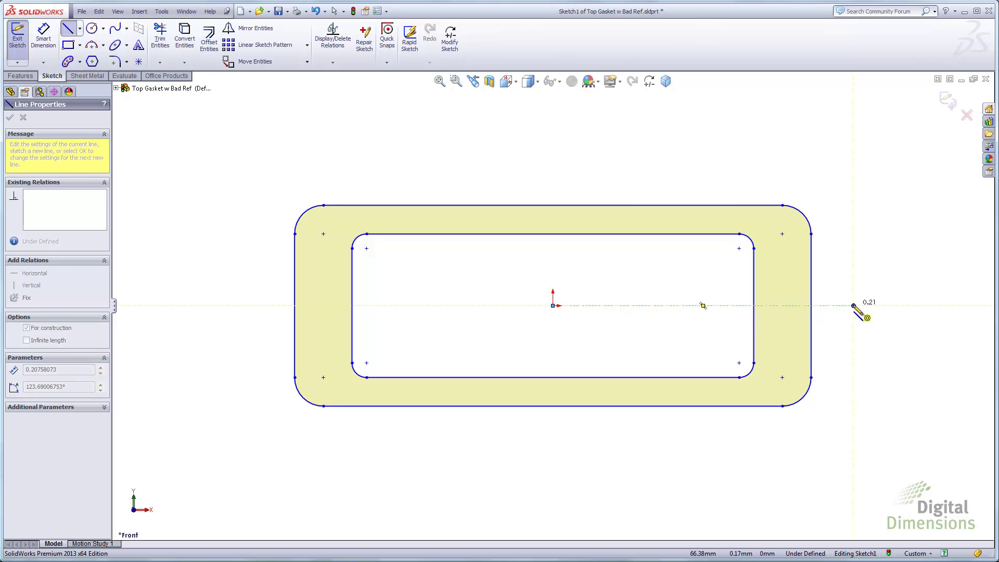
{"action": "left_click", "coordinate": [853, 307]}
{"action": "key", "text": "Escape"}
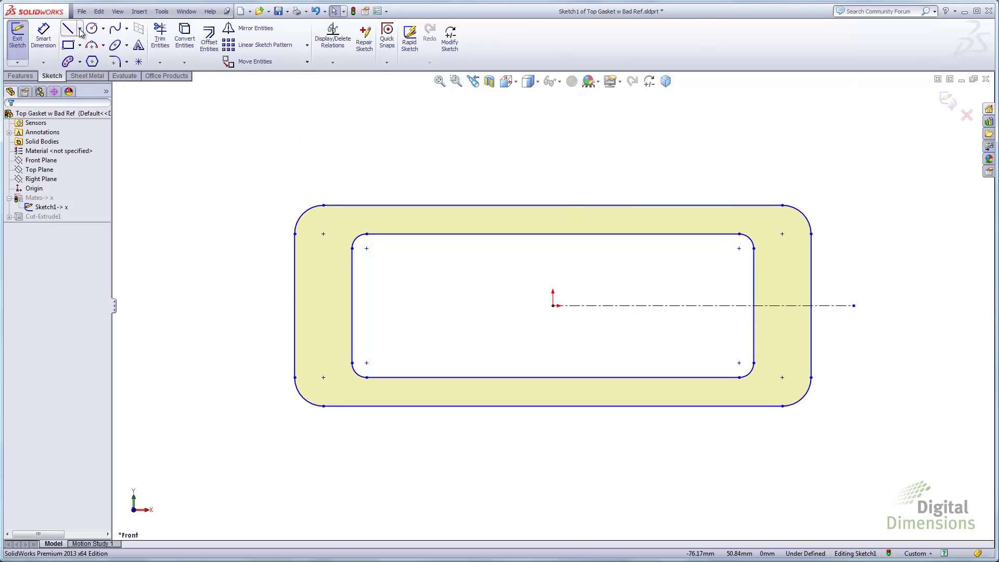
Sketch a vertical centerline about 33 mm long from the origin to above the gasket's upper edge
{"action": "left_click", "coordinate": [80, 28]}
{"action": "left_click", "coordinate": [78, 52]}
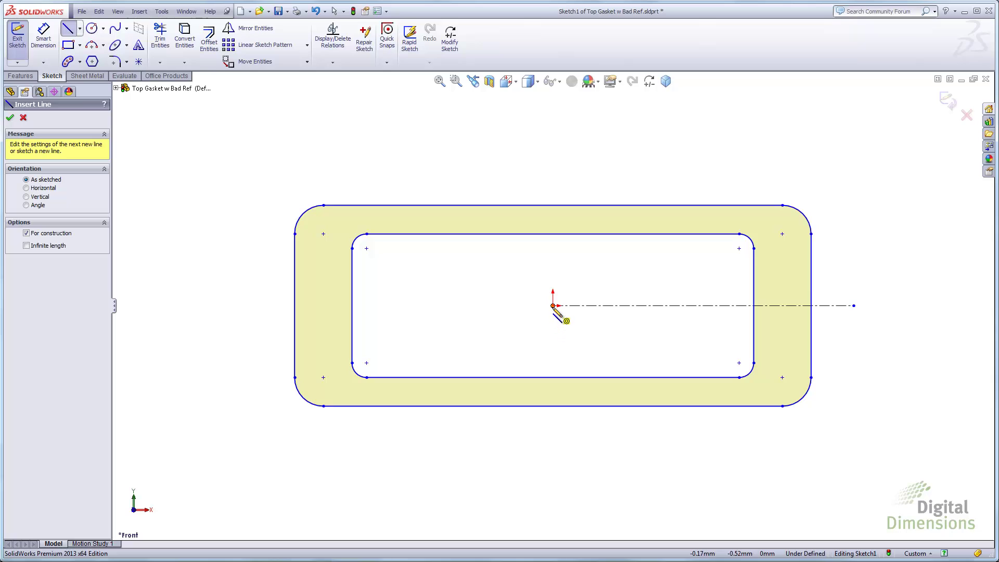
{"action": "left_click", "coordinate": [552, 305]}
{"action": "left_click", "coordinate": [553, 154]}
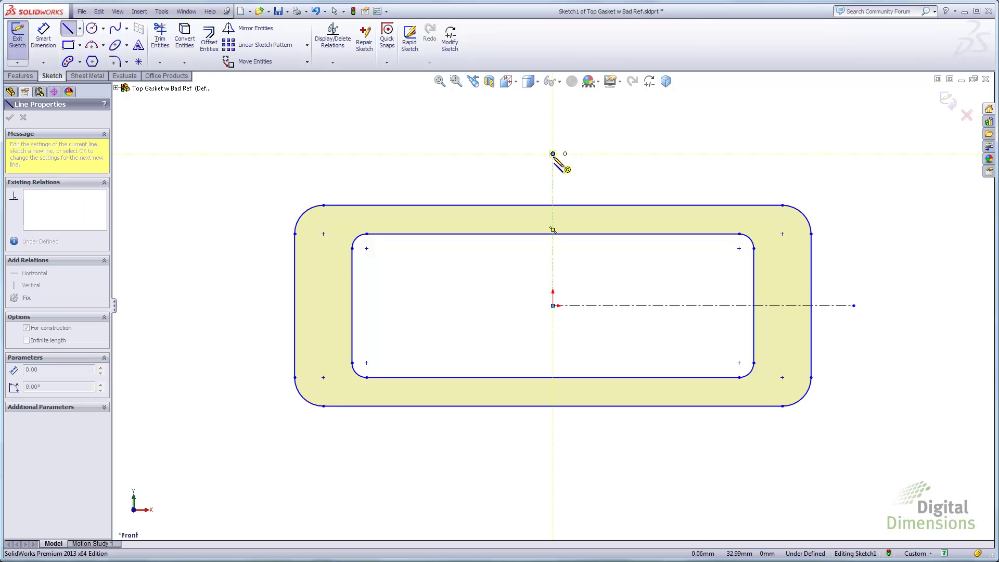
{"action": "key", "text": "Escape"}
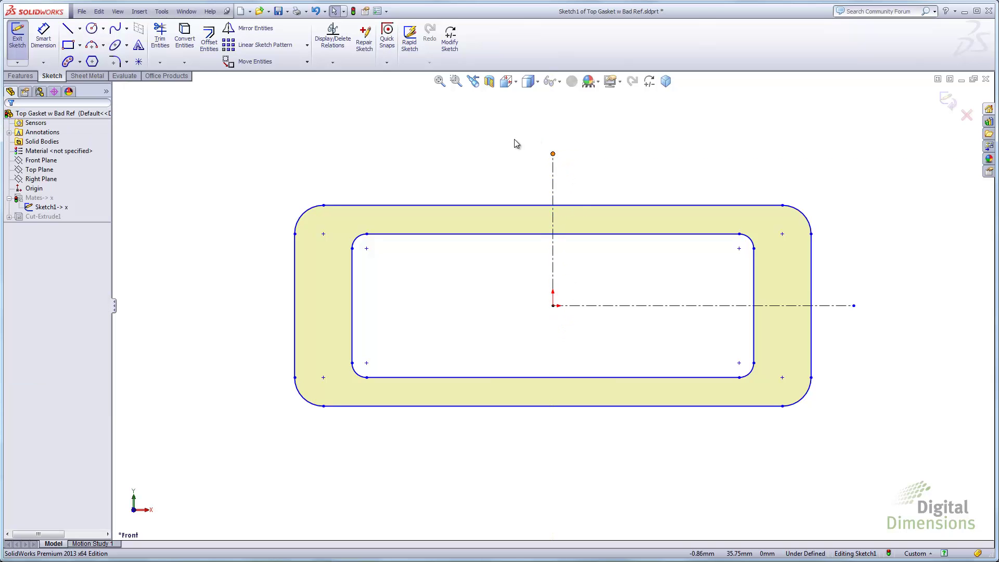
Fully define all entities in the profile sketch using baseline horizontal and vertical dimensions from the origin
{"action": "left_click", "coordinate": [336, 64]}
{"action": "left_click", "coordinate": [374, 94]}
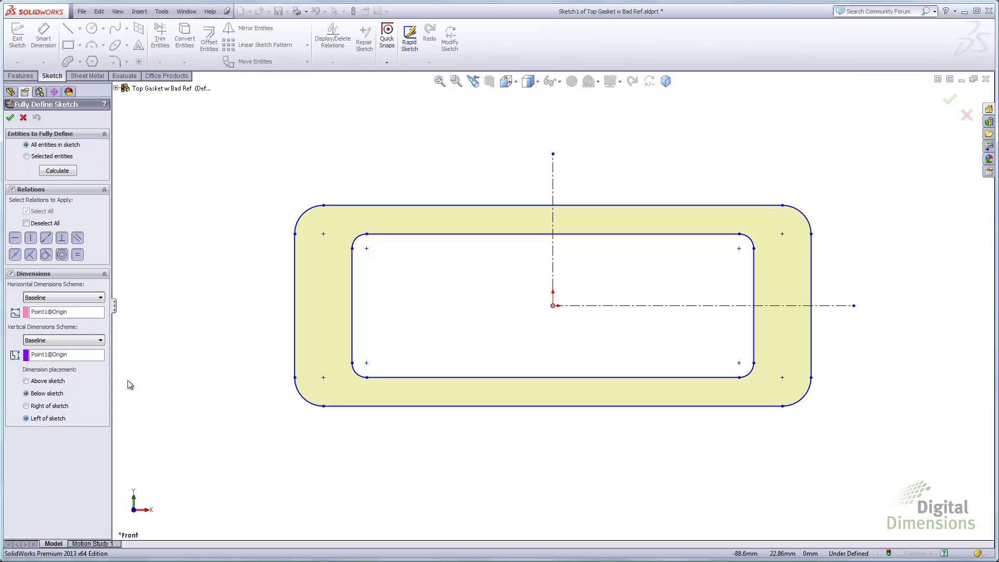
{"action": "left_click", "coordinate": [57, 171]}
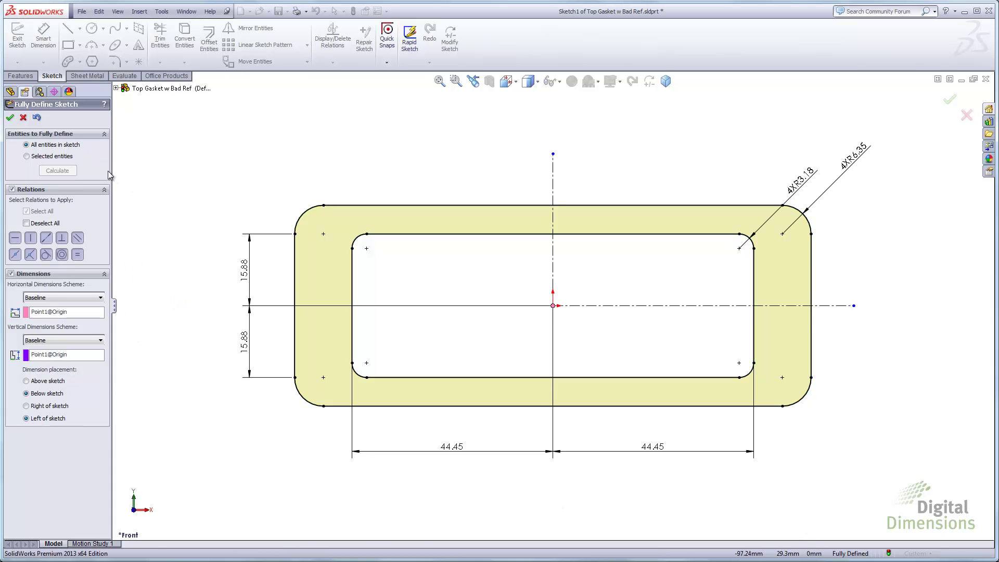
{"action": "left_click", "coordinate": [10, 118]}
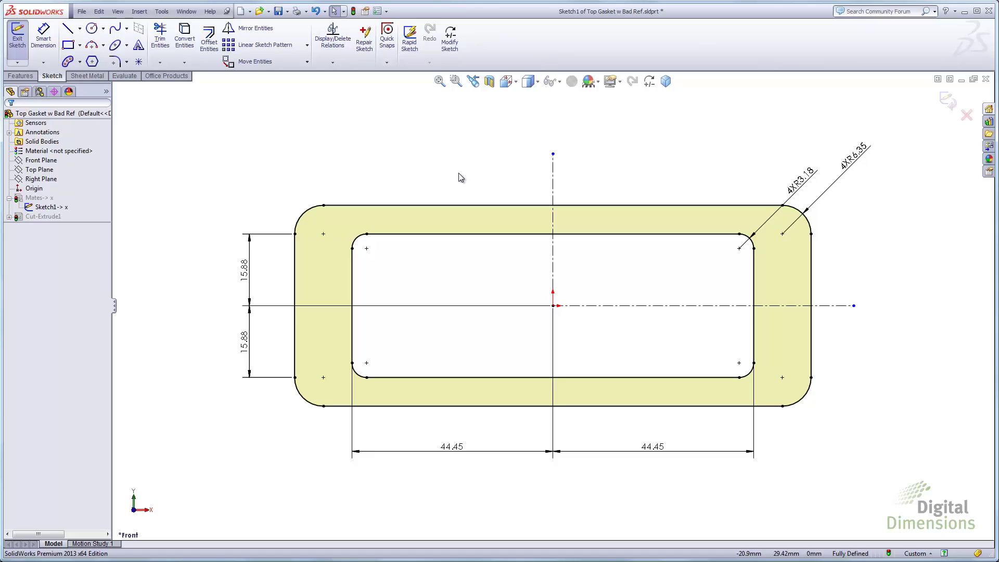
Exit the profile sketch to rebuild the gasket and view it in 3D
{"action": "left_click", "coordinate": [338, 63]}
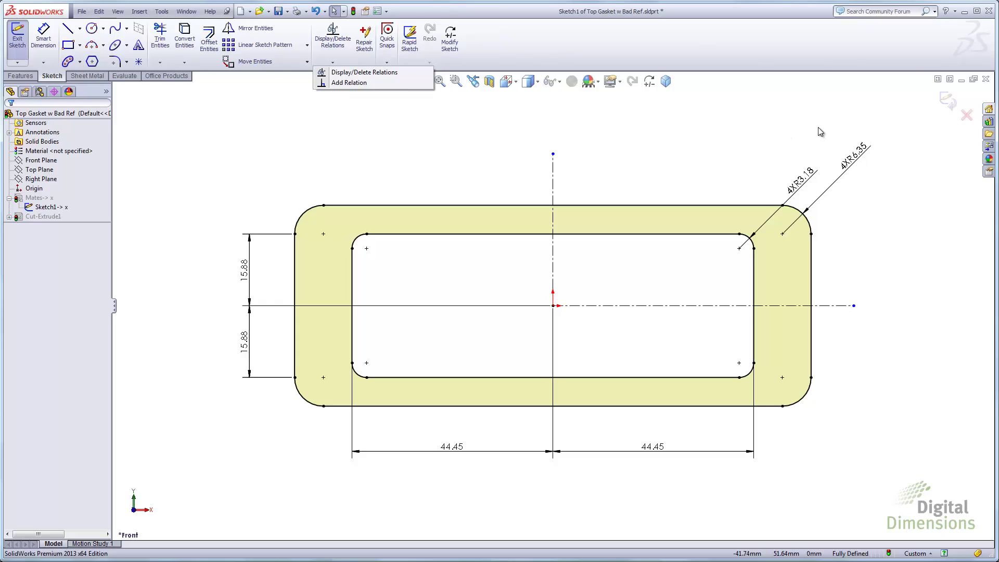
{"action": "left_click", "coordinate": [946, 102]}
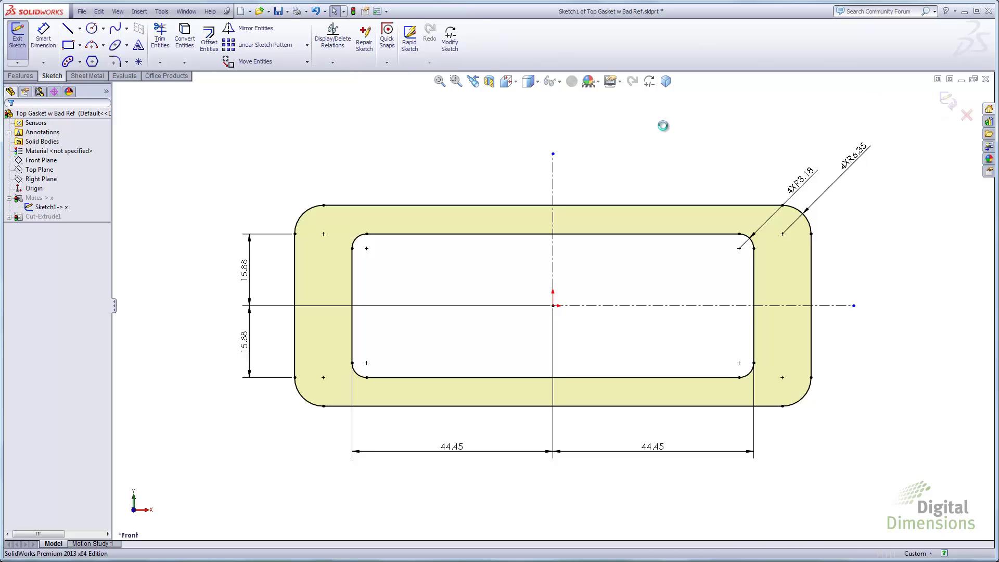
{"action": "middle_click_drag", "start_coordinate": [560, 338], "coordinate": [547, 169]}
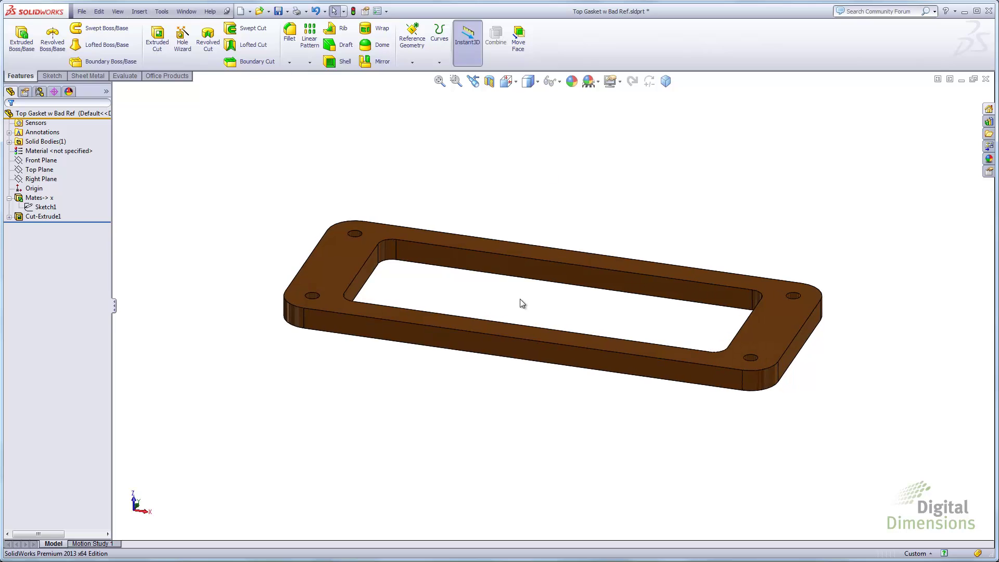
Measure the normal distance between the gasket's upper and lower faces to find its thickness
{"action": "scroll", "coordinate": [519, 299], "scroll_direction": "down", "scroll_amount": 3}
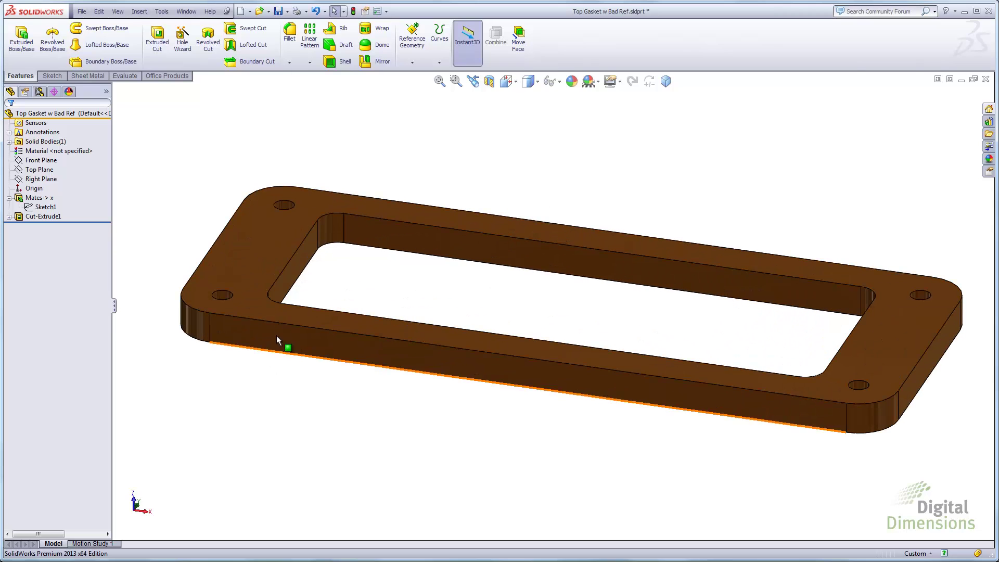
{"action": "key", "text": "f"}
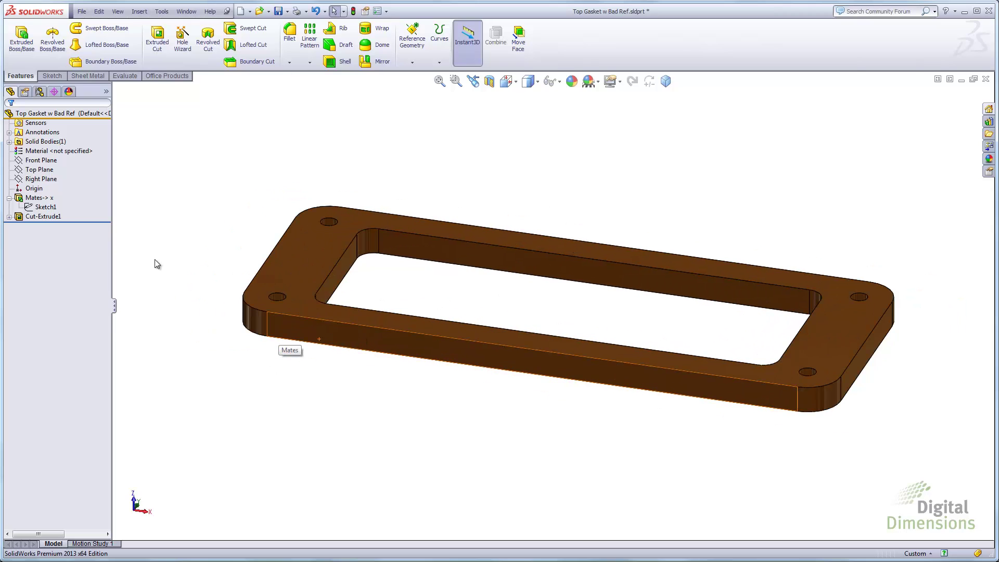
{"action": "left_click", "coordinate": [41, 199]}
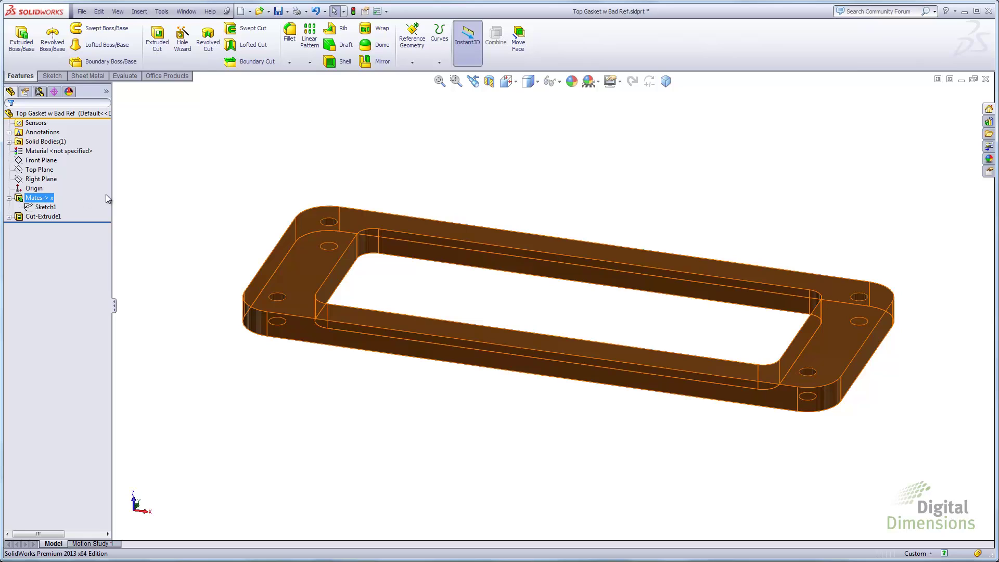
{"action": "left_click", "coordinate": [182, 191]}
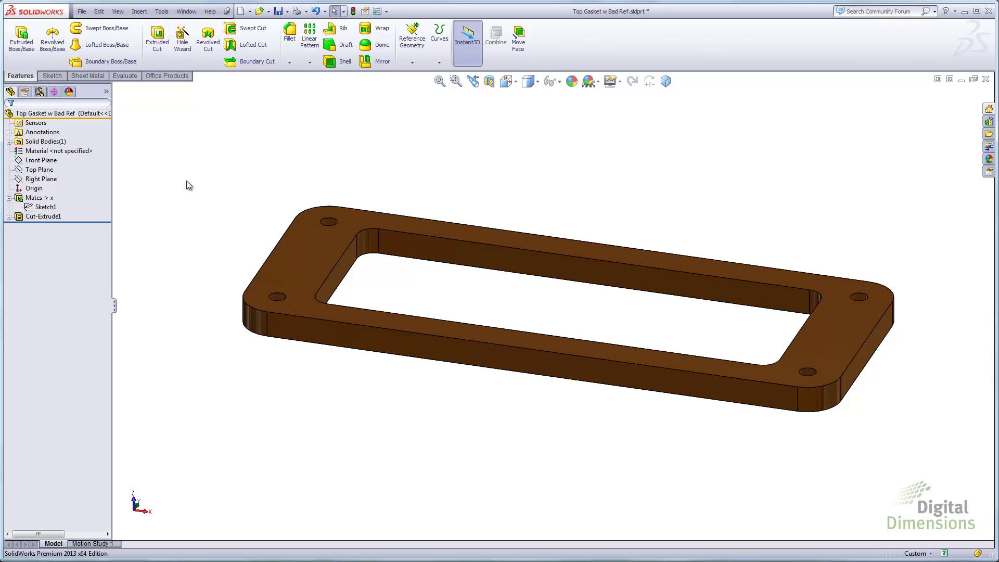
{"action": "left_click", "coordinate": [125, 76]}
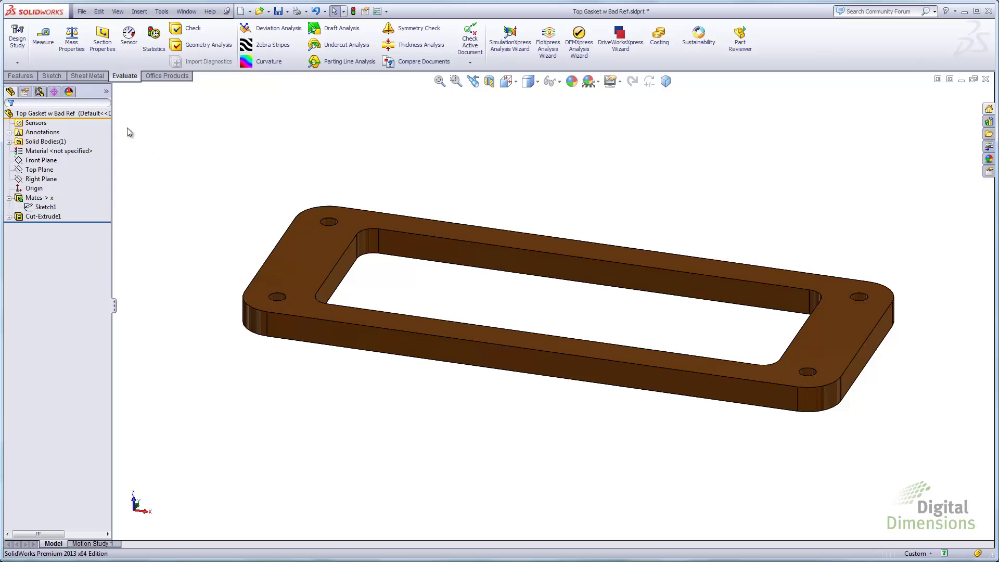
{"action": "left_click", "coordinate": [47, 43]}
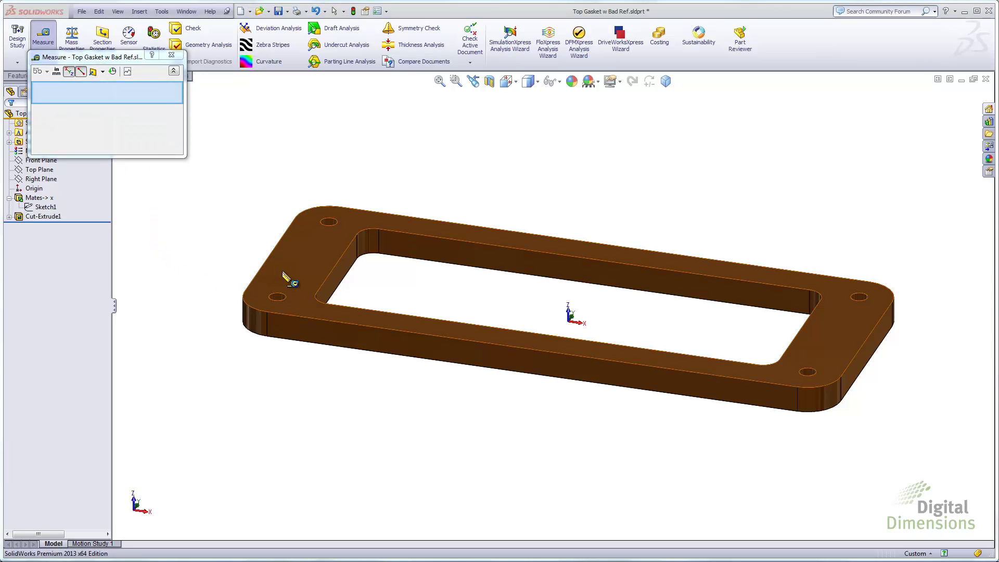
{"action": "left_click", "coordinate": [287, 272]}
{"action": "middle_click_drag", "start_coordinate": [283, 409], "coordinate": [295, 321]}
{"action": "left_click", "coordinate": [298, 326]}
{"action": "middle_click_drag", "start_coordinate": [350, 196], "coordinate": [334, 274]}
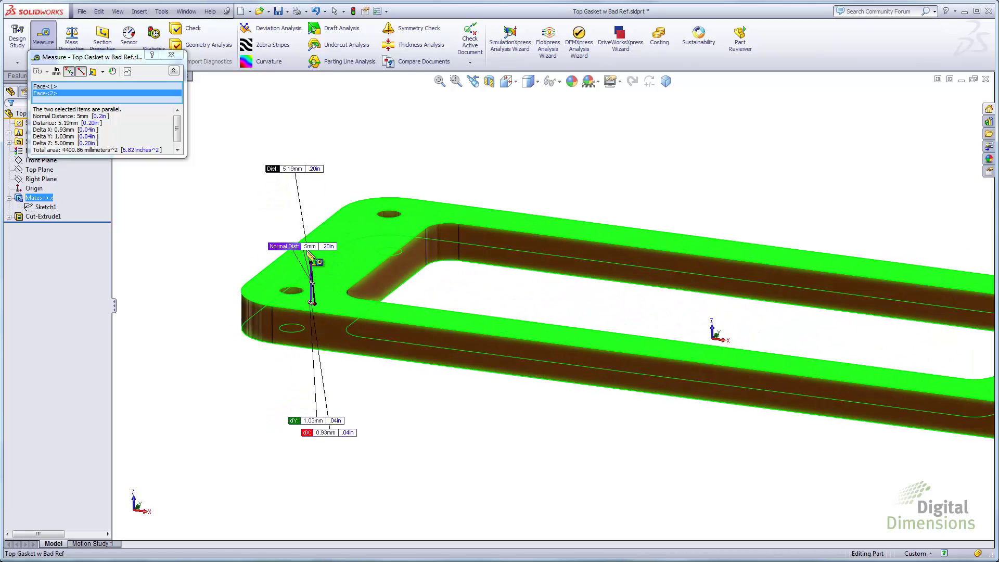
{"action": "left_click", "coordinate": [171, 54]}
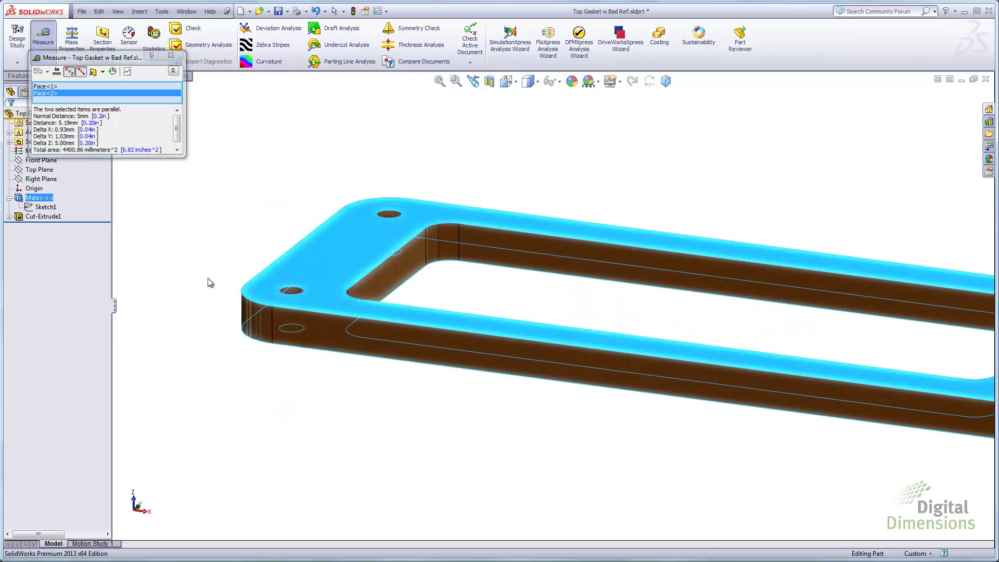
Check the length of the vertical edge at the gasket's near corner
{"action": "left_click", "coordinate": [272, 328]}
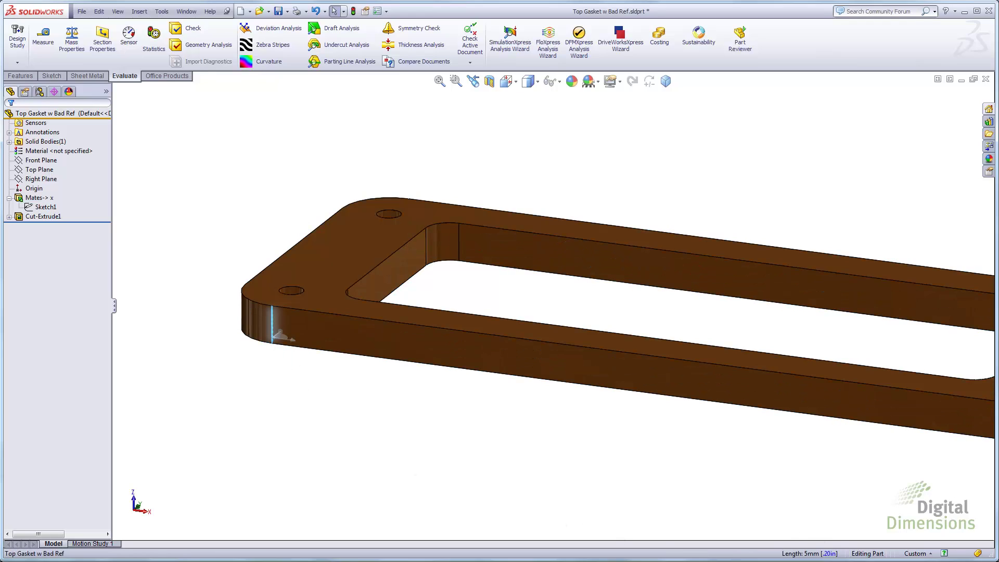
{"action": "left_click", "coordinate": [437, 429]}
{"action": "scroll", "coordinate": [634, 434], "scroll_direction": "down", "scroll_amount": 2}
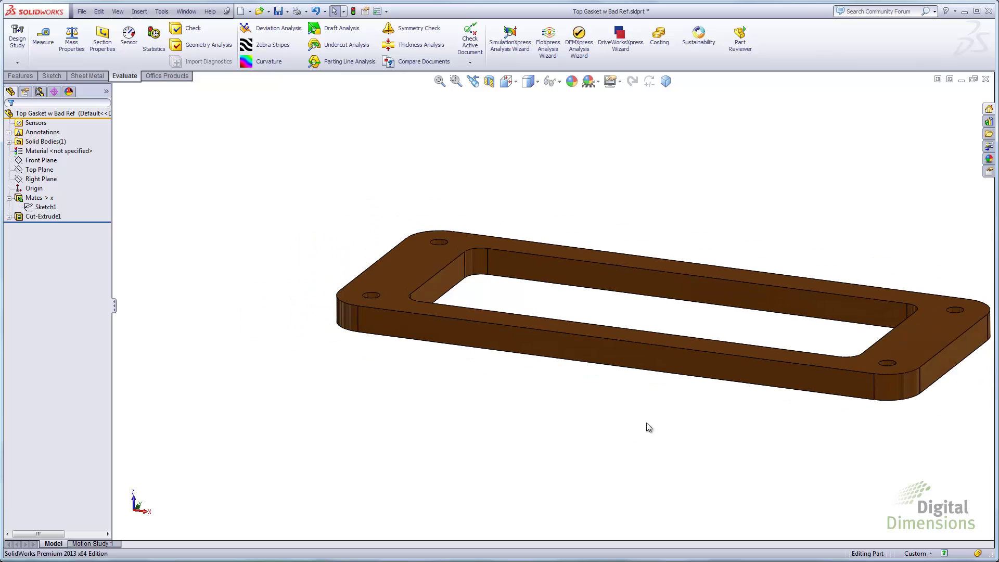
Change the Mates extrusion's end condition from Up To Surface to Blind with a depth of 5 mm
{"action": "left_click", "coordinate": [31, 198]}
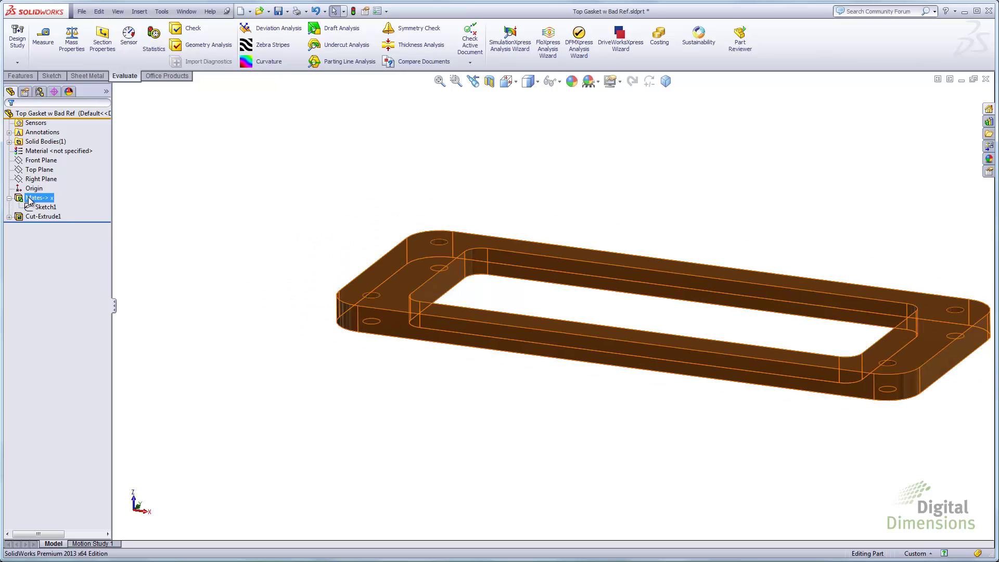
{"action": "right_click", "coordinate": [30, 200]}
{"action": "left_click", "coordinate": [39, 175]}
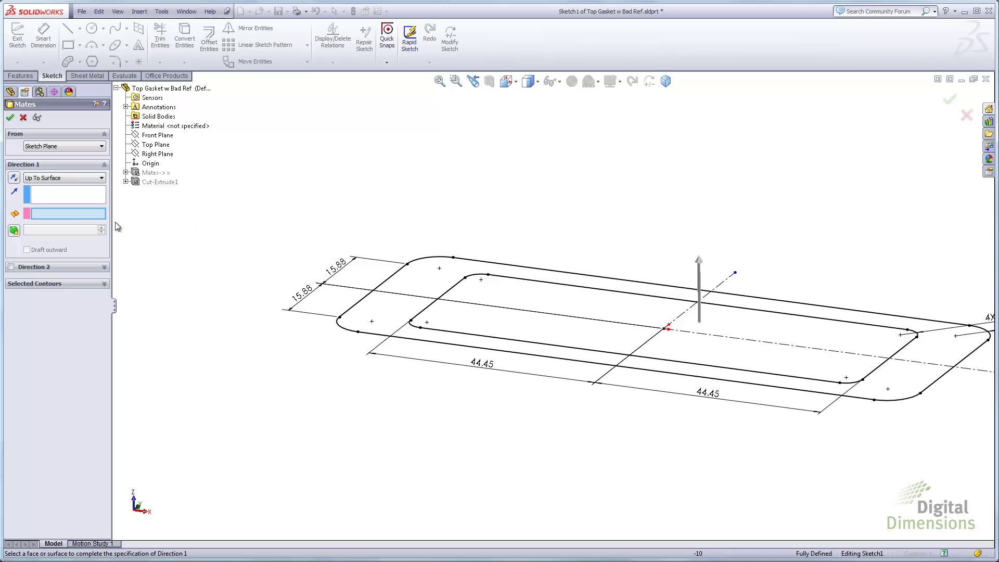
{"action": "left_click", "coordinate": [81, 180]}
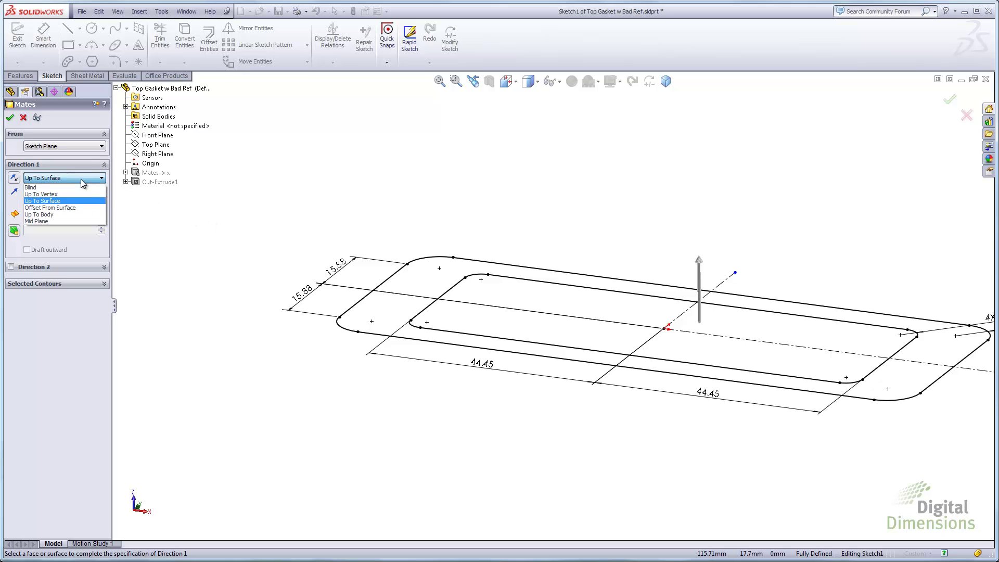
{"action": "left_click", "coordinate": [50, 188]}
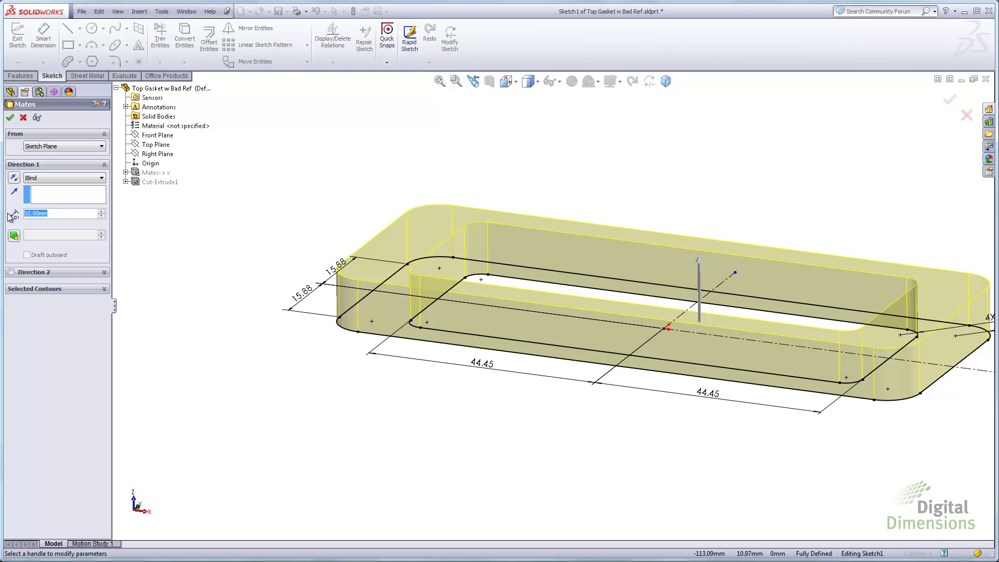
{"action": "type", "text": "5"}
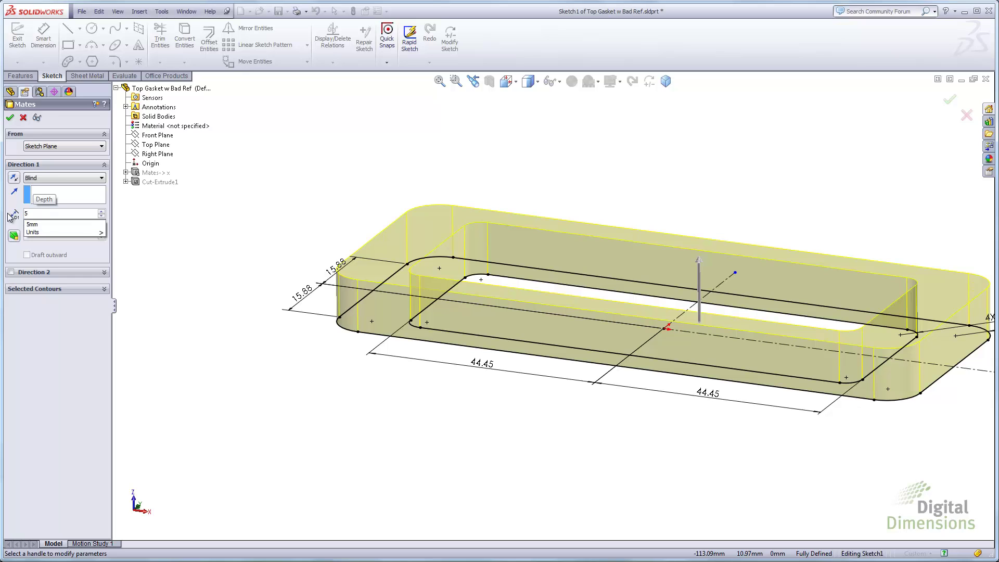
{"action": "key", "text": "Return"}
{"action": "left_click", "coordinate": [10, 117]}
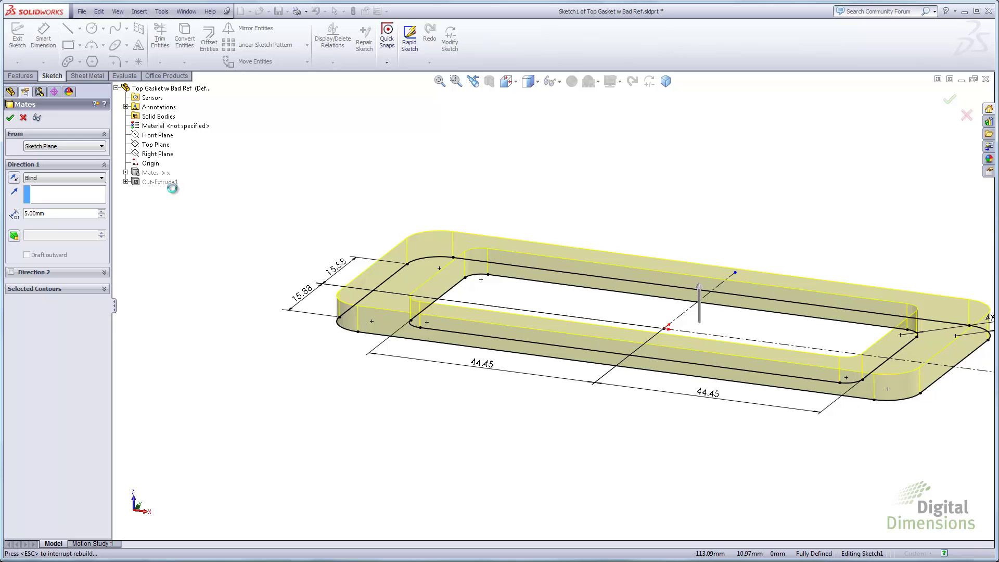
Collapse the Mates feature and check both it and Cut-Extrude1 for remaining external references
{"action": "left_click", "coordinate": [33, 198]}
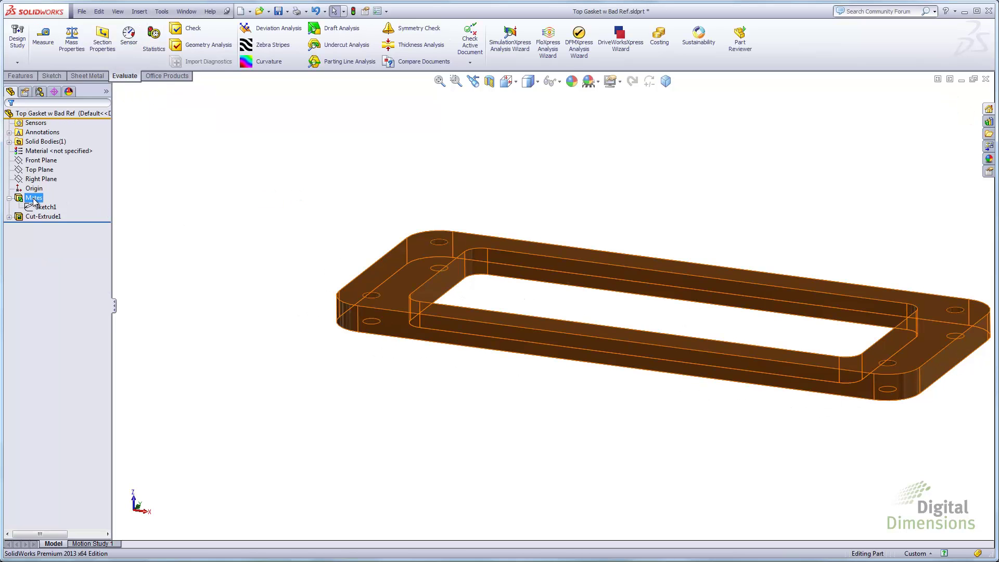
{"action": "left_click", "coordinate": [8, 204]}
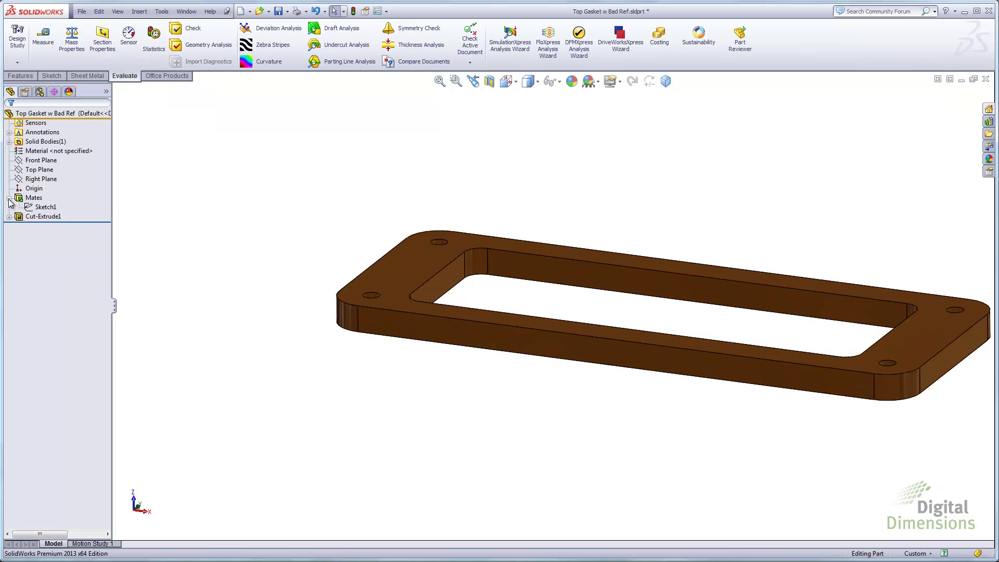
{"action": "left_click", "coordinate": [8, 198]}
{"action": "left_click", "coordinate": [42, 207]}
{"action": "right_click", "coordinate": [41, 207]}
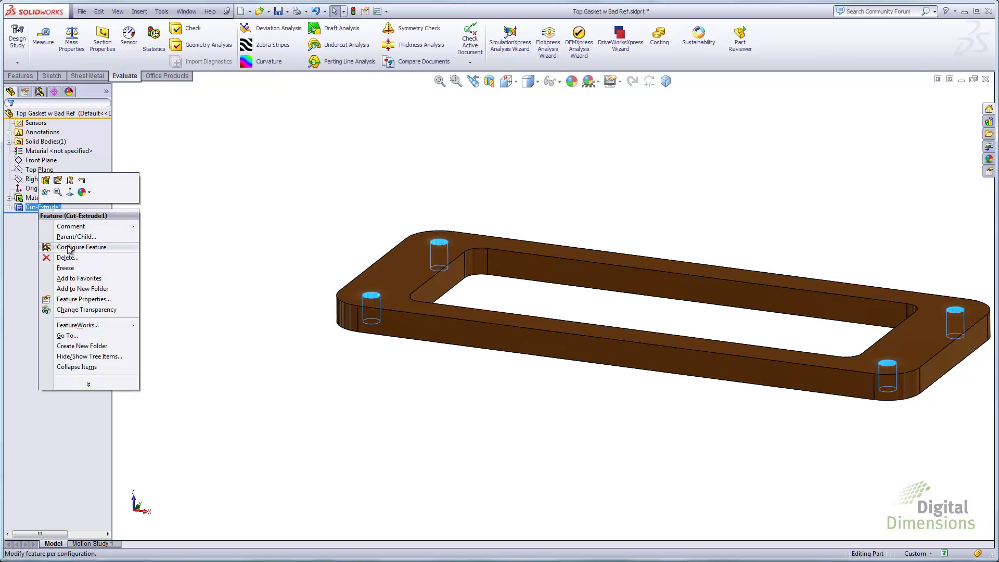
{"action": "left_click", "coordinate": [166, 249]}
{"action": "right_click", "coordinate": [32, 198]}
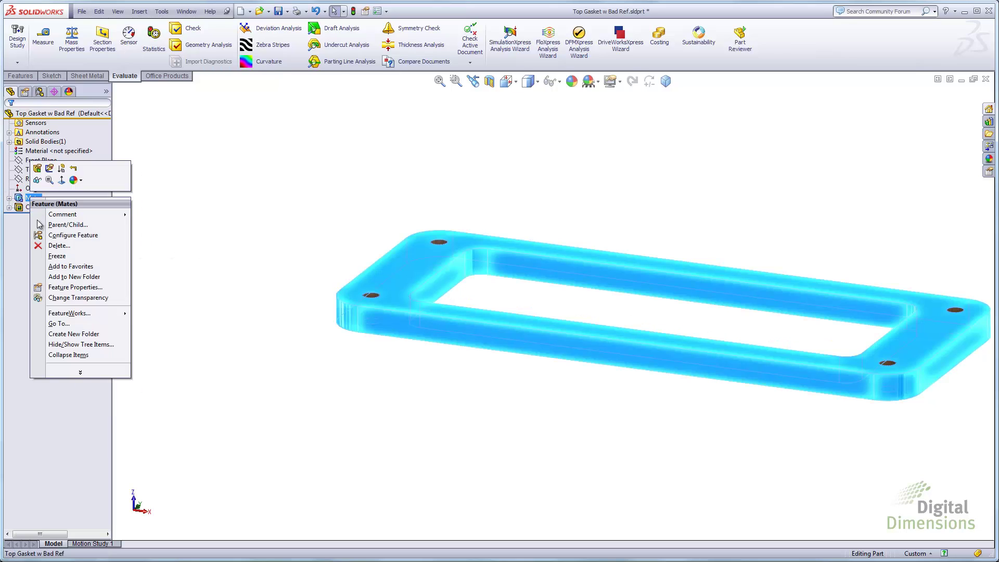
{"action": "left_click", "coordinate": [137, 249]}
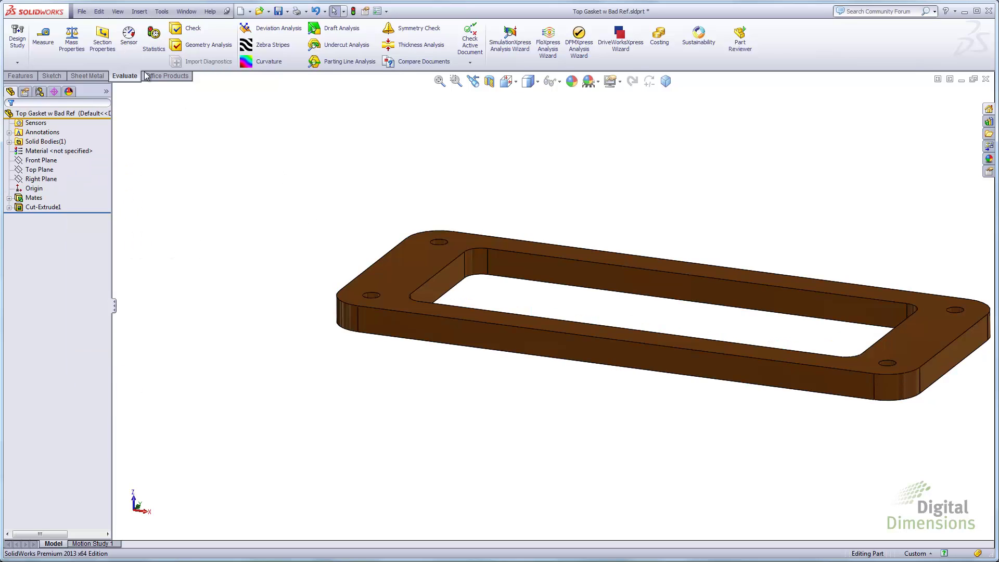
Run Find References on the gasket part to check for linked files, including broken references
{"action": "left_click", "coordinate": [82, 12]}
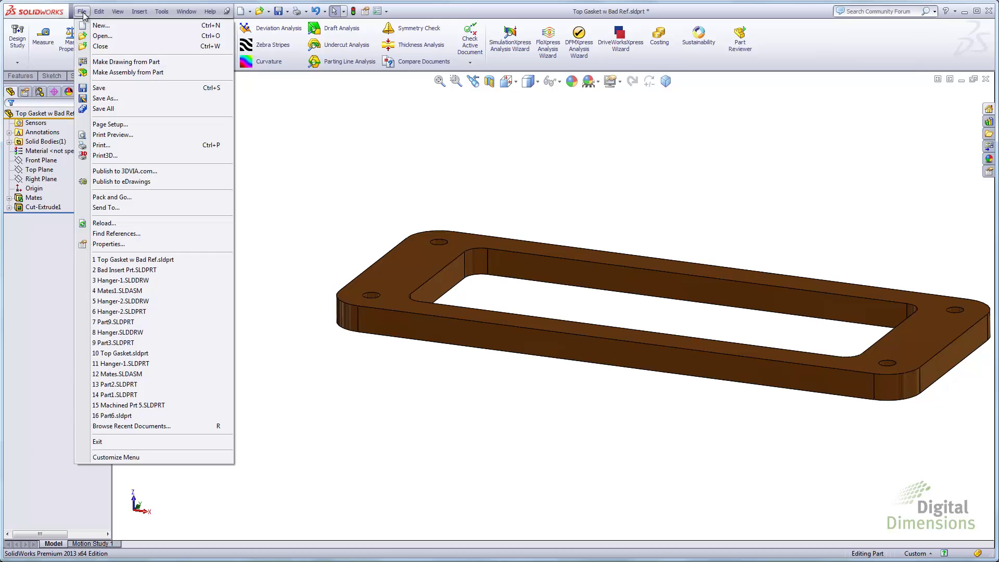
{"action": "left_click", "coordinate": [107, 234]}
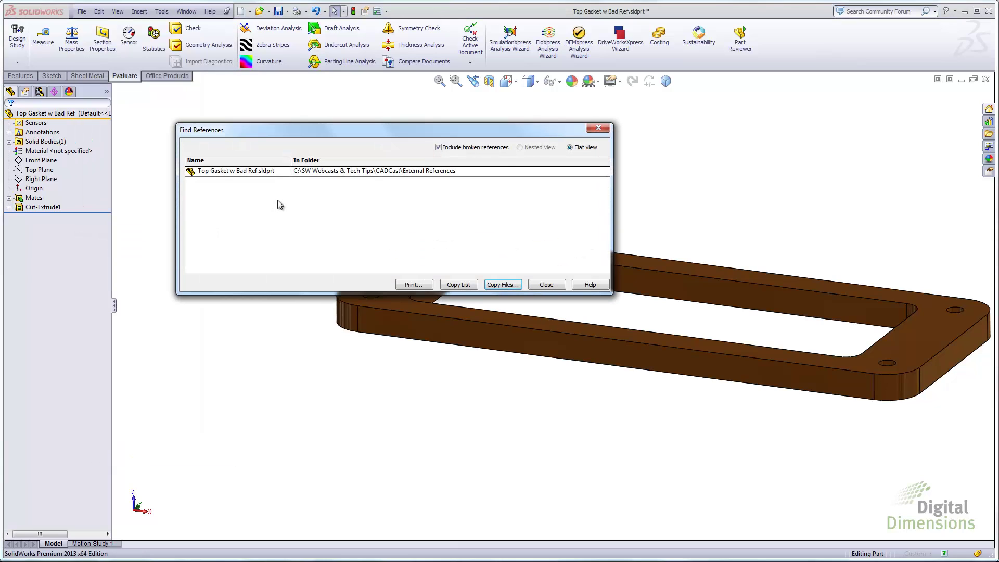
{"action": "left_click", "coordinate": [545, 285]}
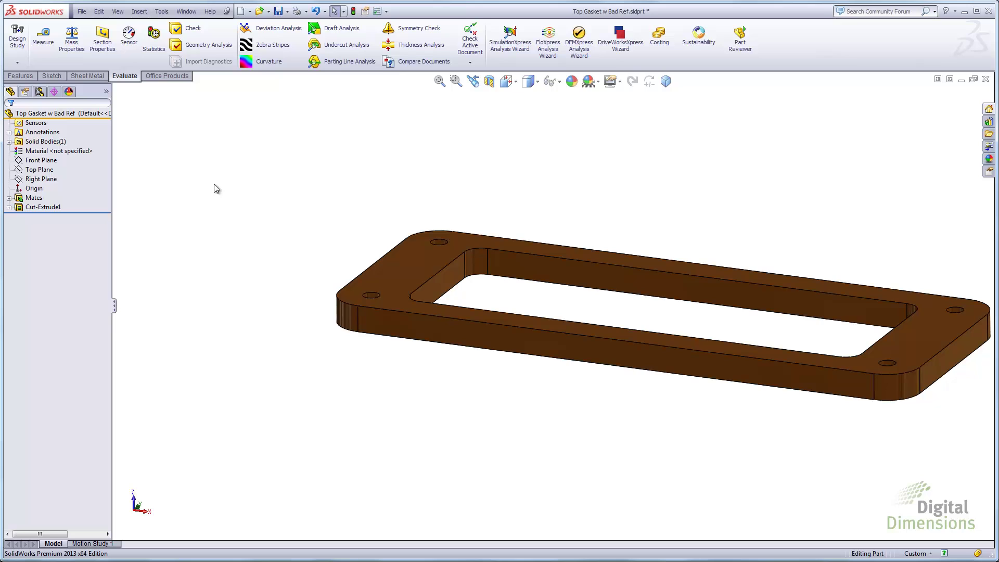
{"action": "scroll", "coordinate": [644, 317], "scroll_direction": "down", "scroll_amount": 2}
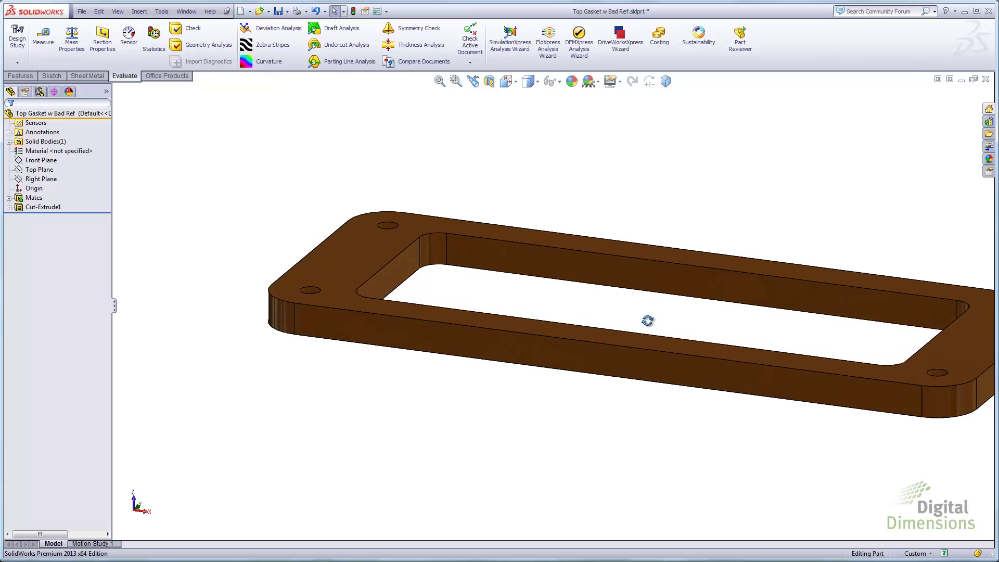
{"action": "middle_click_drag", "start_coordinate": [647, 320], "coordinate": [642, 339]}
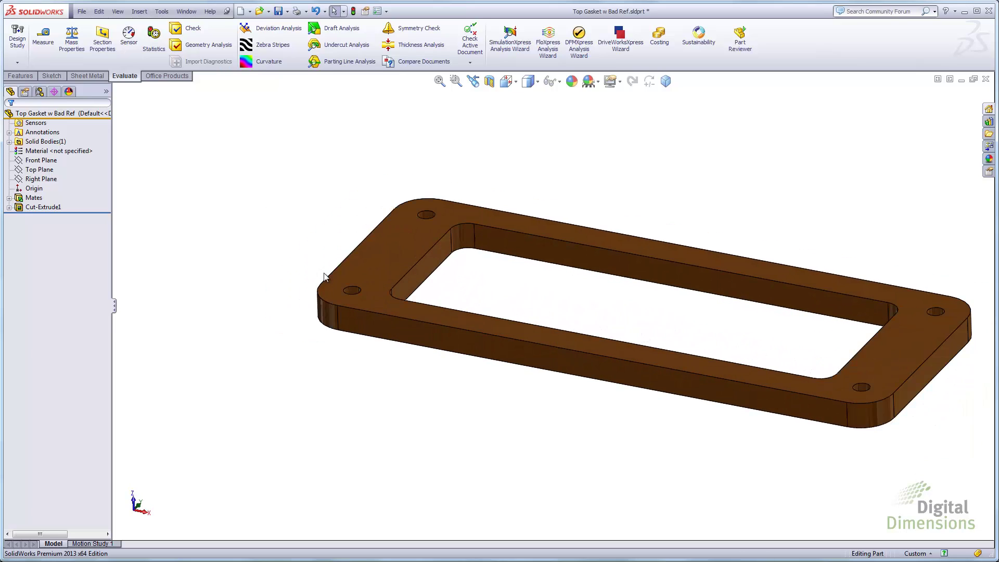
Filter the feature tree by "sk" to list only the sketches and check them for external references
{"action": "left_click", "coordinate": [47, 103]}
{"action": "type", "text": "s"}
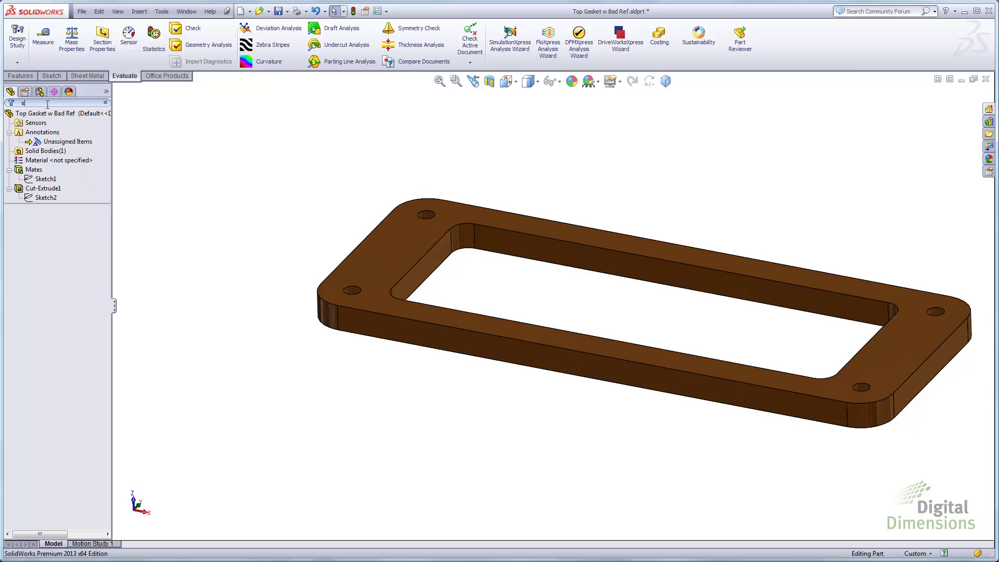
{"action": "type", "text": "k"}
{"action": "left_click", "coordinate": [30, 151]}
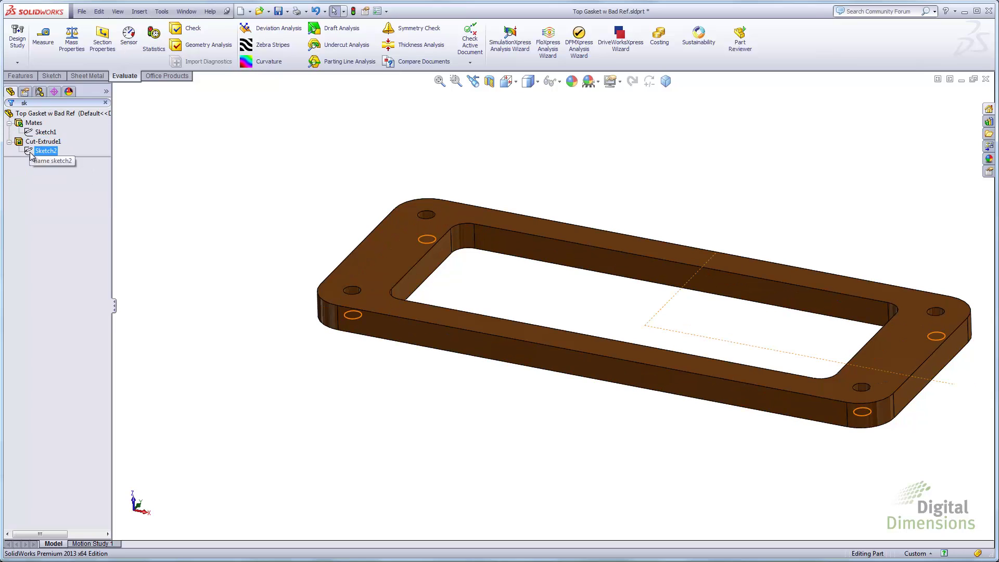
{"action": "left_click", "coordinate": [126, 189]}
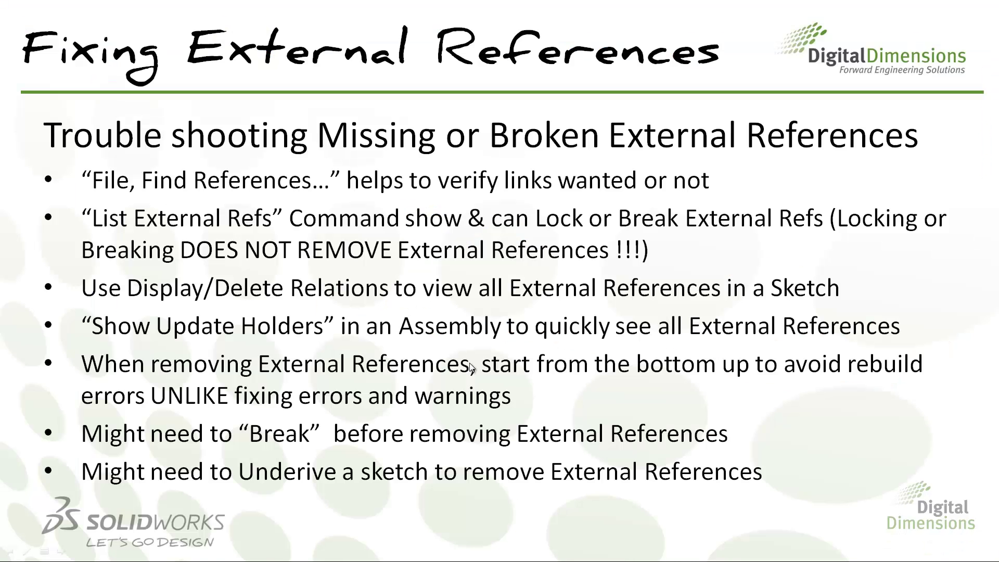
{"action": "left_click", "coordinate": [528, 243]}
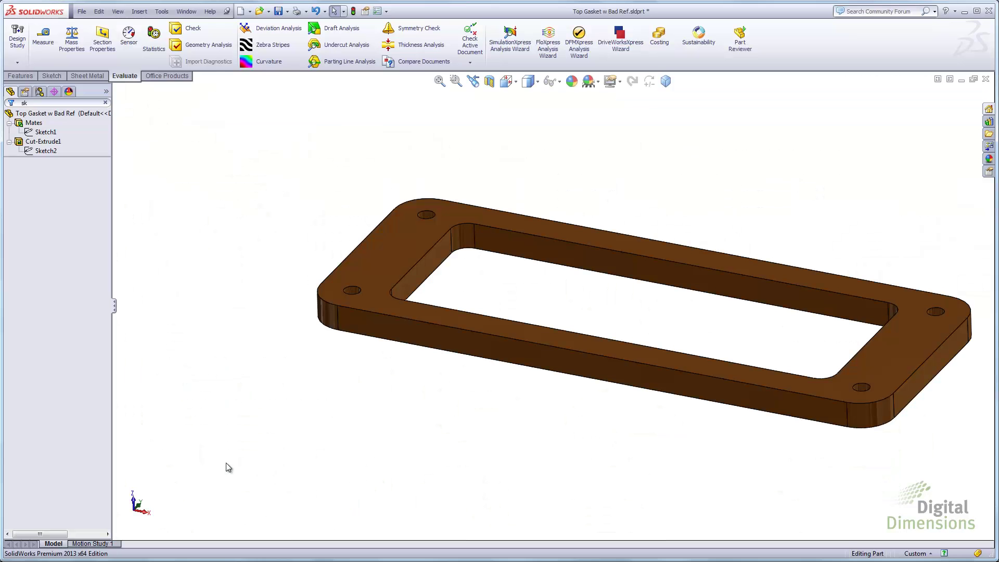
Close the Top Gasket w Bad Ref part without saving its changes
{"action": "left_click", "coordinate": [82, 11]}
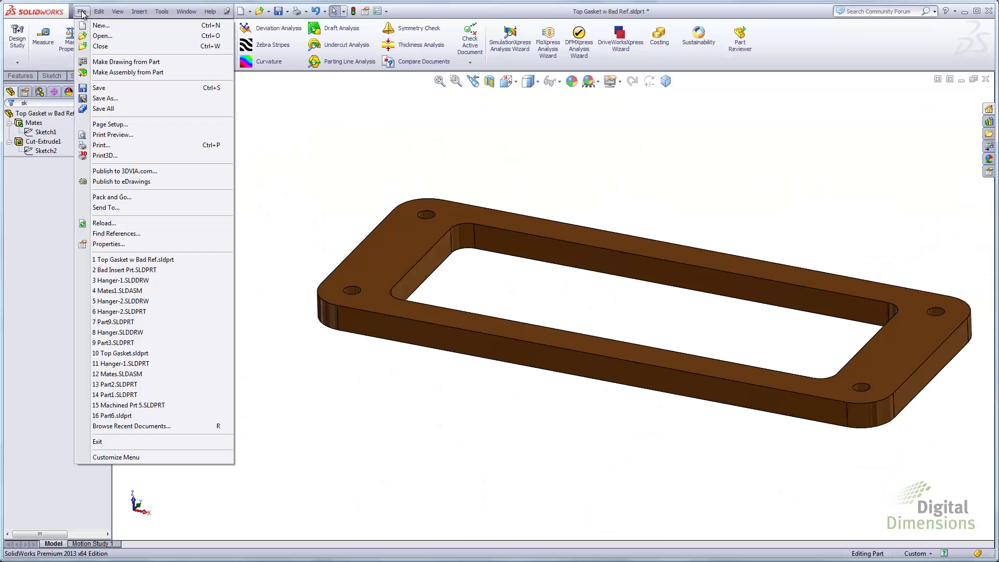
{"action": "left_click", "coordinate": [99, 46]}
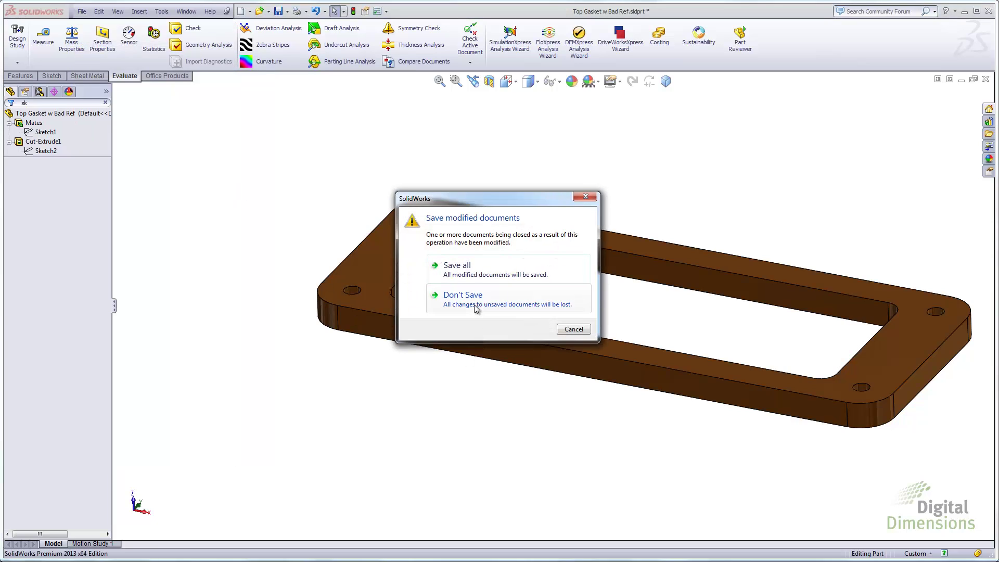
{"action": "left_click", "coordinate": [446, 301]}
Open Bad Insert Prt.SLDPRT from the External References folder, suppressing the components that cannot be located
{"action": "left_click", "coordinate": [81, 12]}
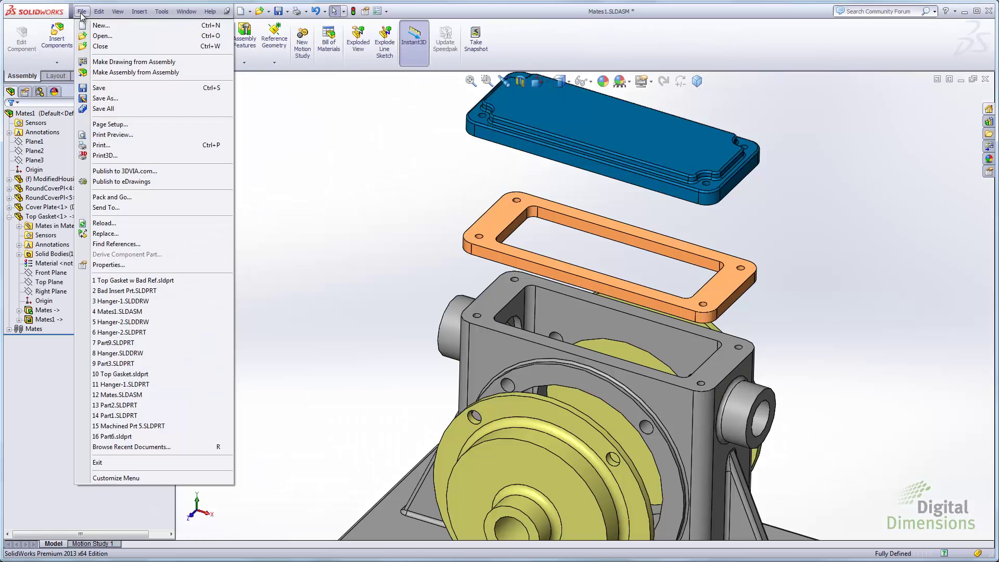
{"action": "key", "text": "Escape"}
{"action": "key", "text": "ctrl+o"}
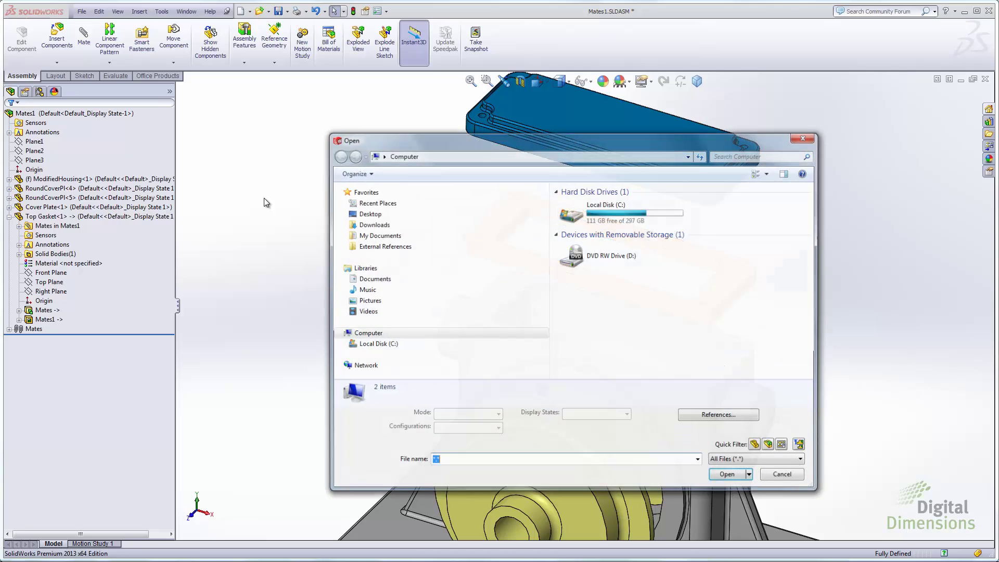
{"action": "left_click", "coordinate": [391, 248]}
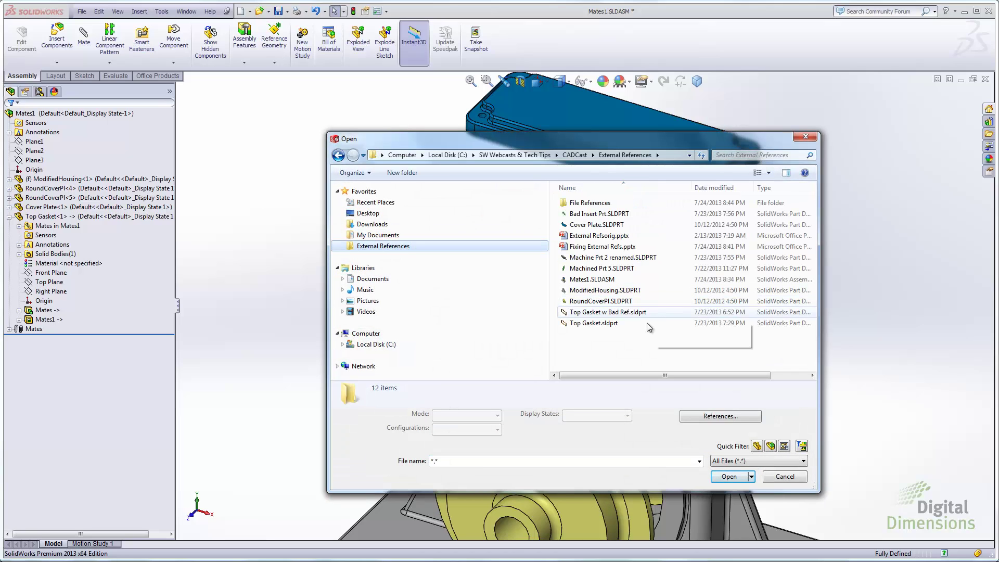
{"action": "left_click", "coordinate": [598, 214]}
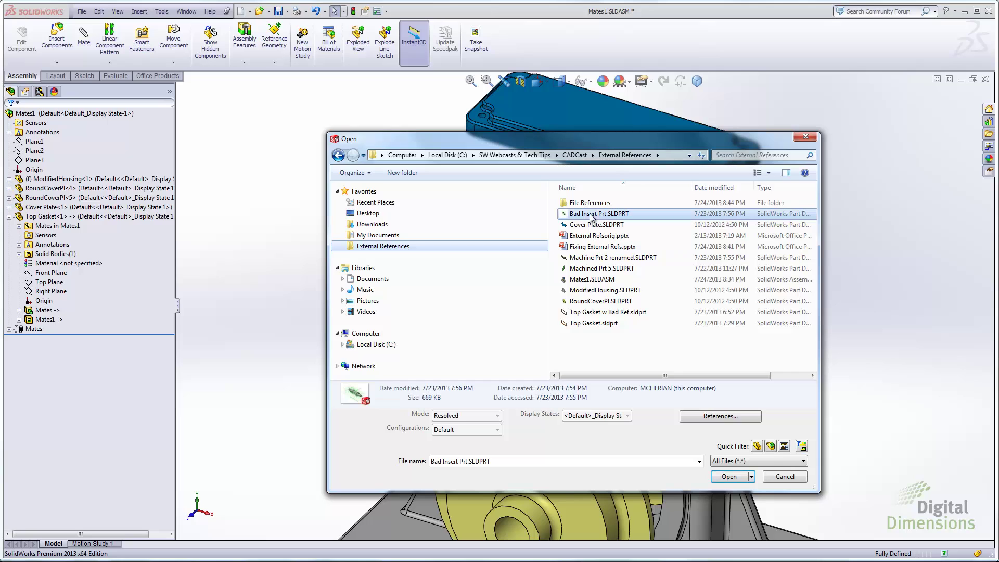
{"action": "left_click", "coordinate": [722, 477]}
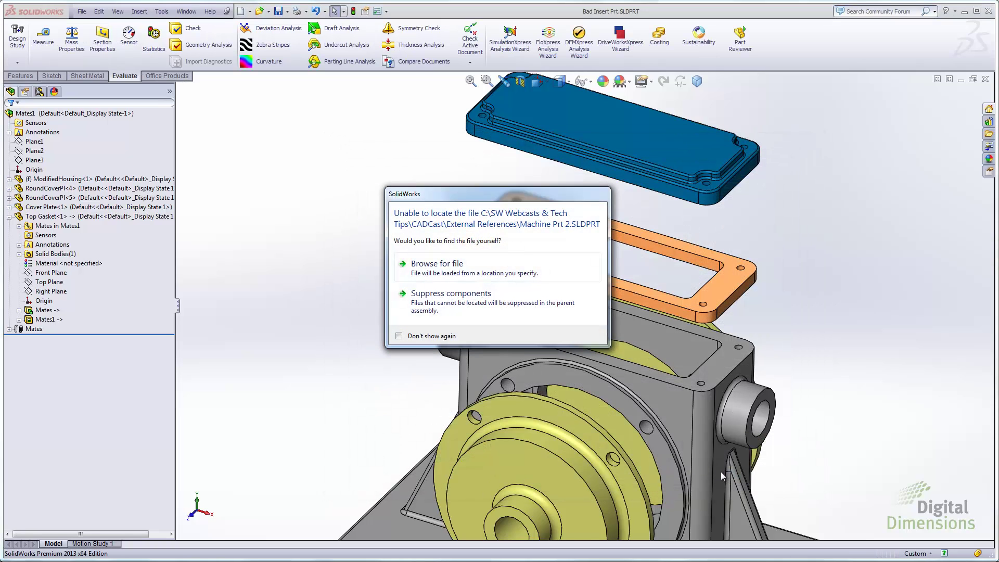
{"action": "left_click", "coordinate": [447, 304]}
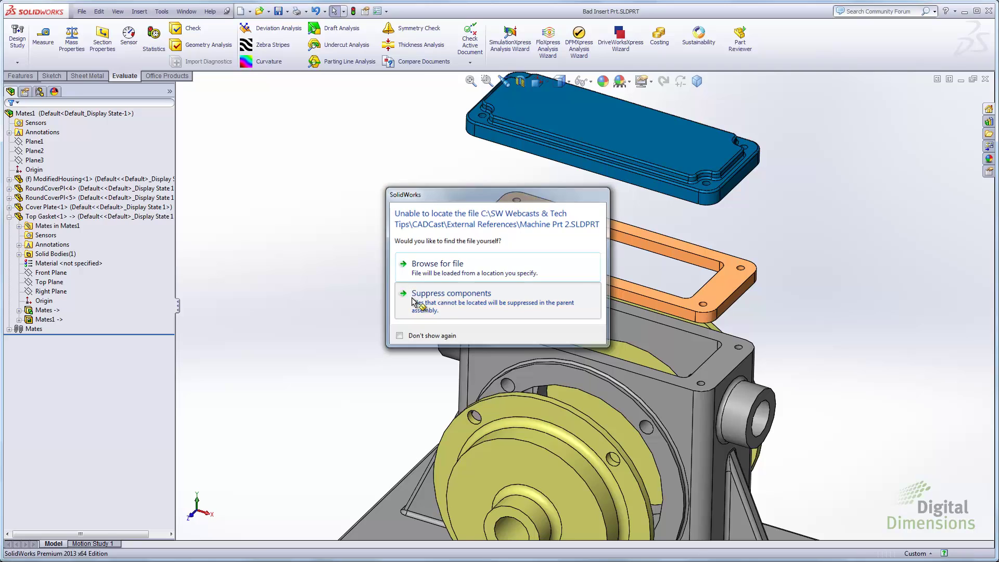
Fit the Bad Insert Prt model in the view and hide all of its planes
{"action": "key", "text": "f"}
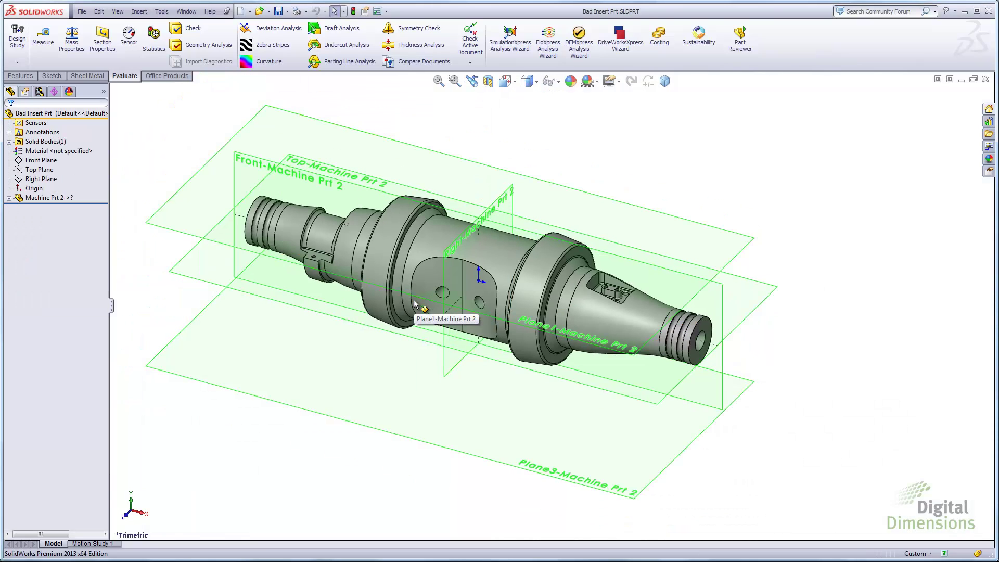
{"action": "left_click", "coordinate": [118, 11]}
{"action": "left_click", "coordinate": [136, 99]}
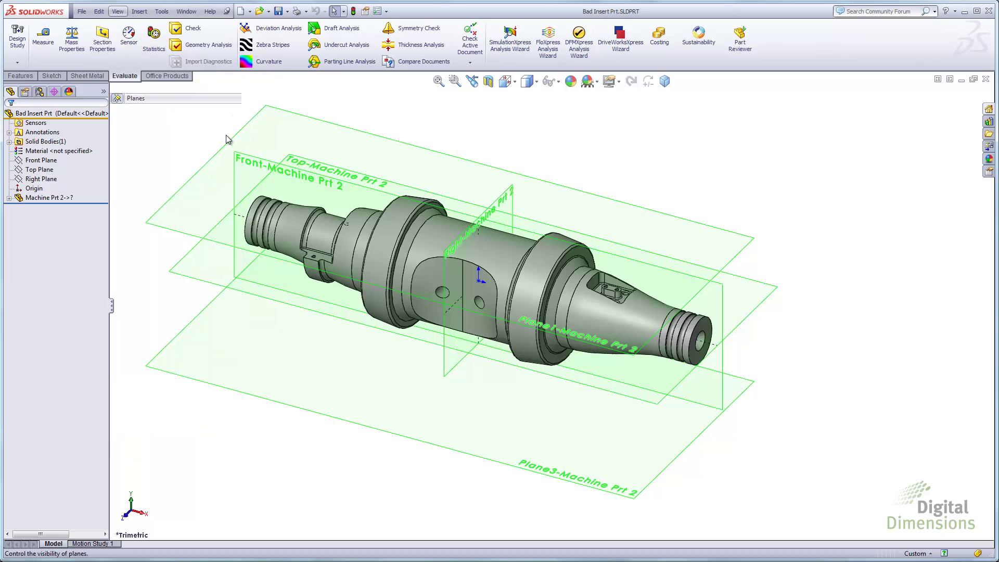
{"action": "scroll", "coordinate": [432, 212], "scroll_direction": "down", "scroll_amount": 2}
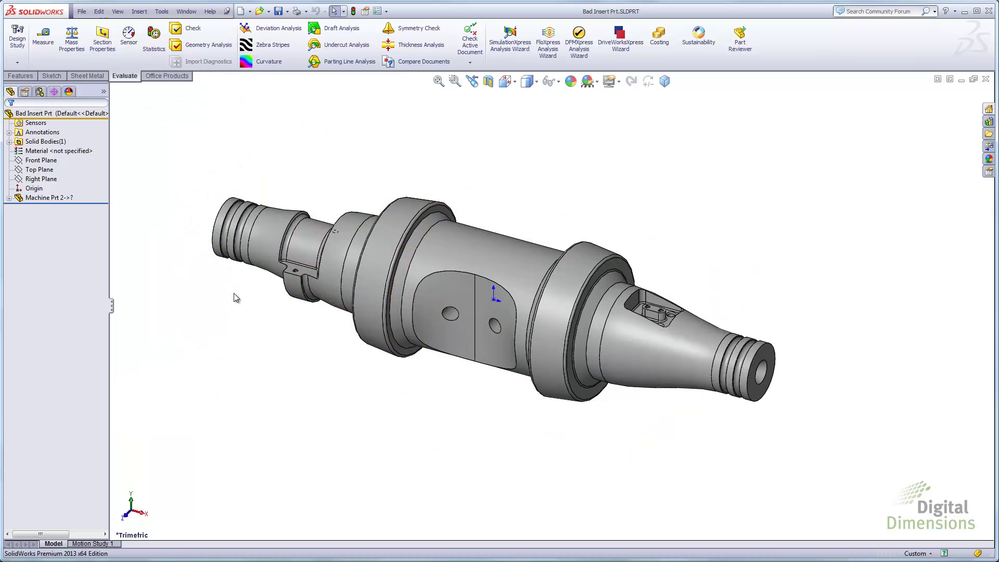
Try to edit the Machine Prt 2 feature in context, suppressing the missing source file
{"action": "left_click", "coordinate": [42, 201]}
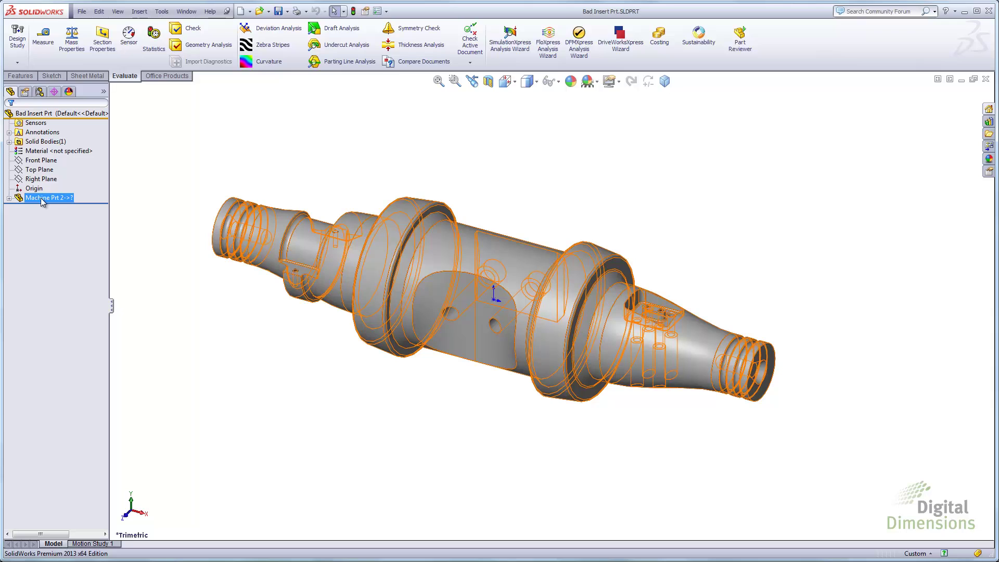
{"action": "left_click", "coordinate": [41, 217]}
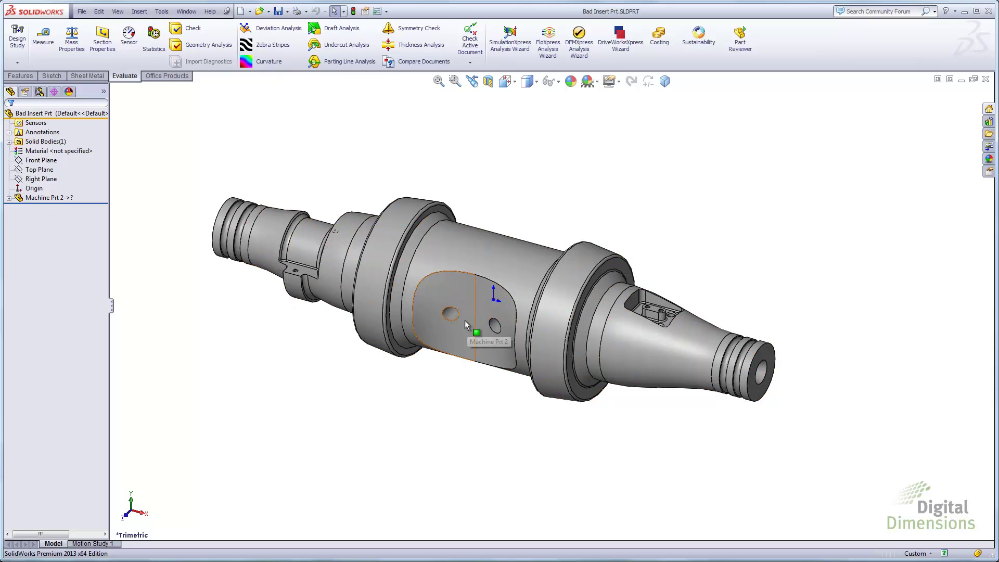
{"action": "right_click", "coordinate": [43, 198]}
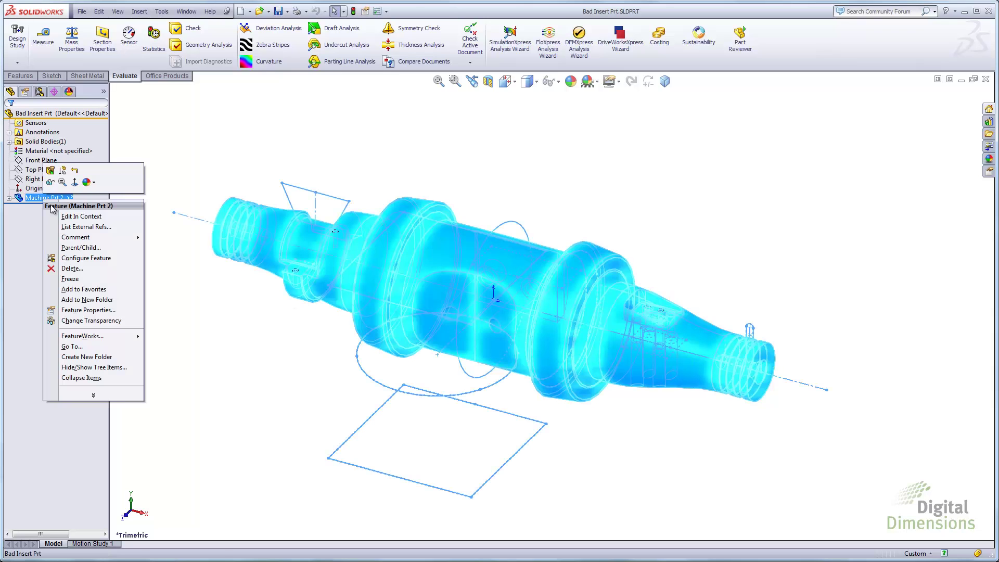
{"action": "left_click", "coordinate": [81, 217]}
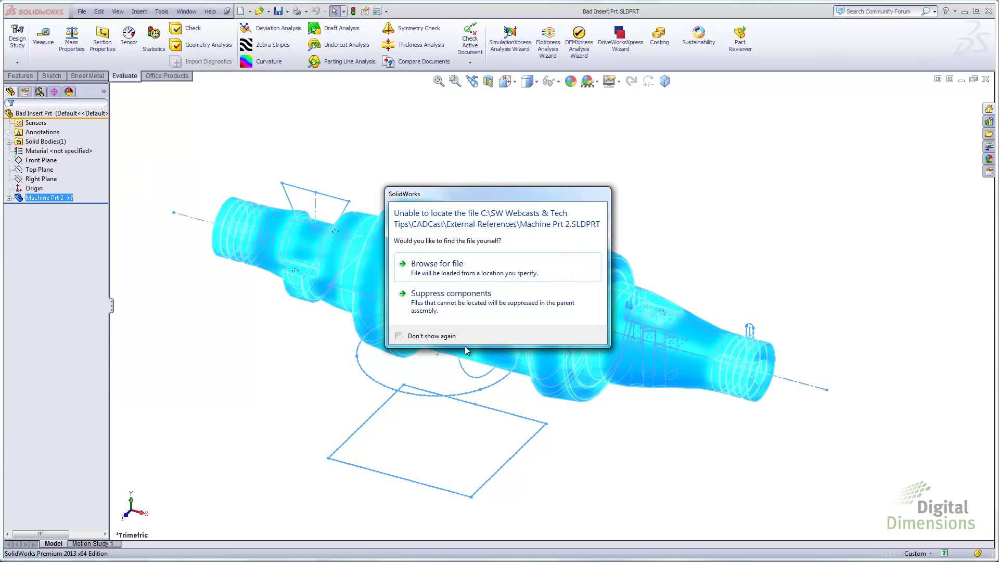
{"action": "left_click", "coordinate": [452, 303]}
{"action": "left_click", "coordinate": [567, 297]}
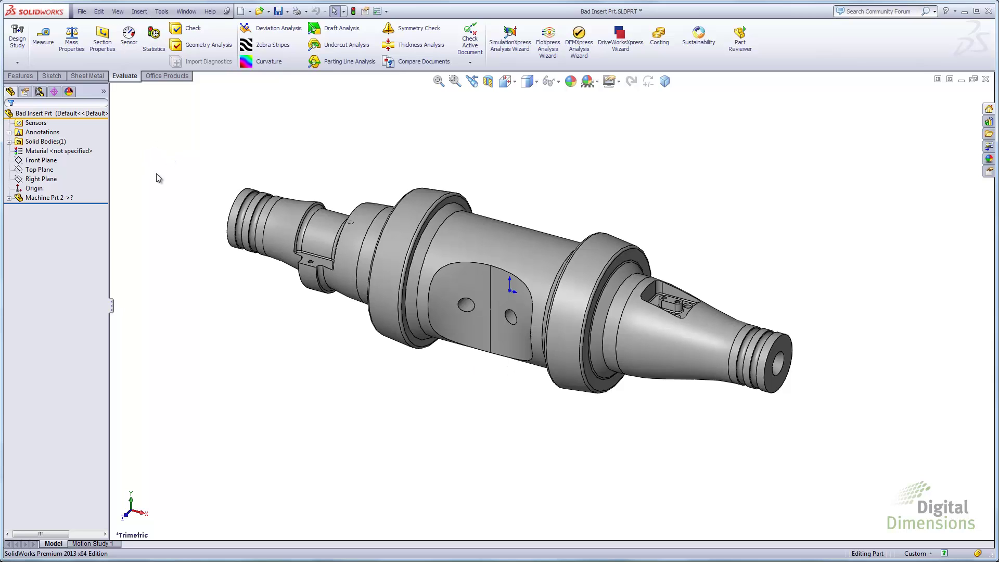
Expand the Machine Prt 2 feature, list its external references and break all of them
{"action": "left_click", "coordinate": [8, 197]}
{"action": "left_click", "coordinate": [38, 207]}
{"action": "right_click", "coordinate": [44, 199]}
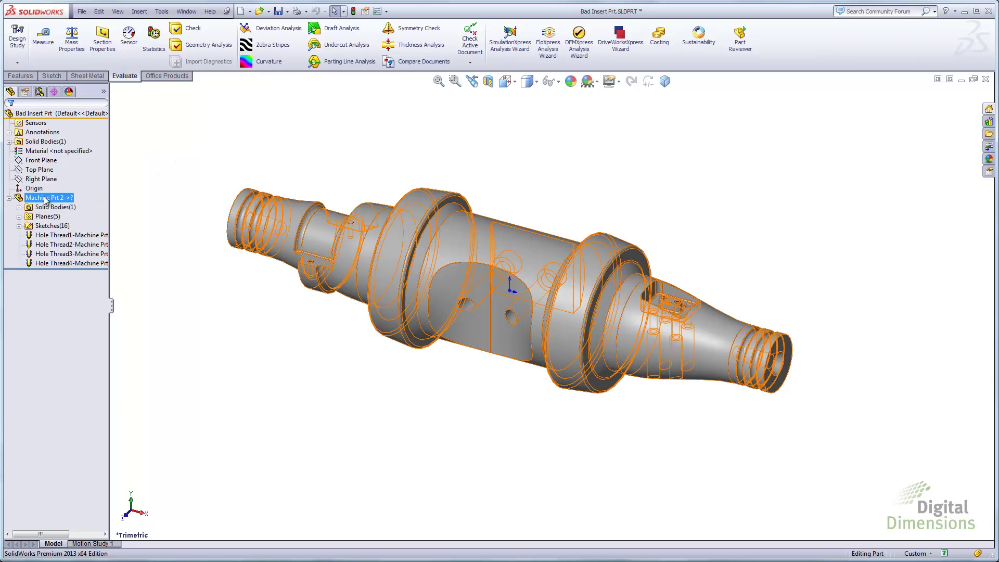
{"action": "mouse_move", "coordinate": [103, 239]}
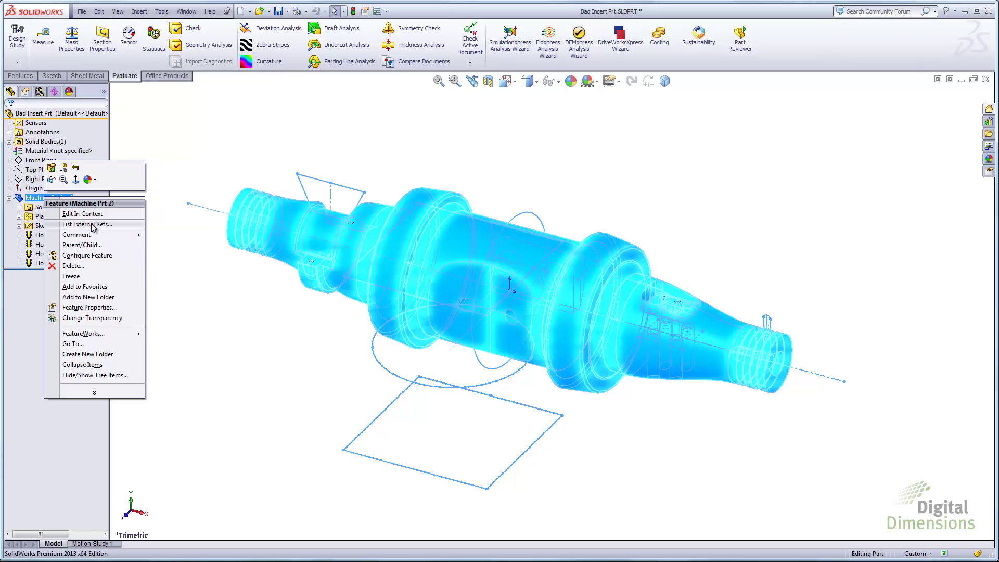
{"action": "left_click", "coordinate": [92, 224]}
{"action": "left_click", "coordinate": [367, 355]}
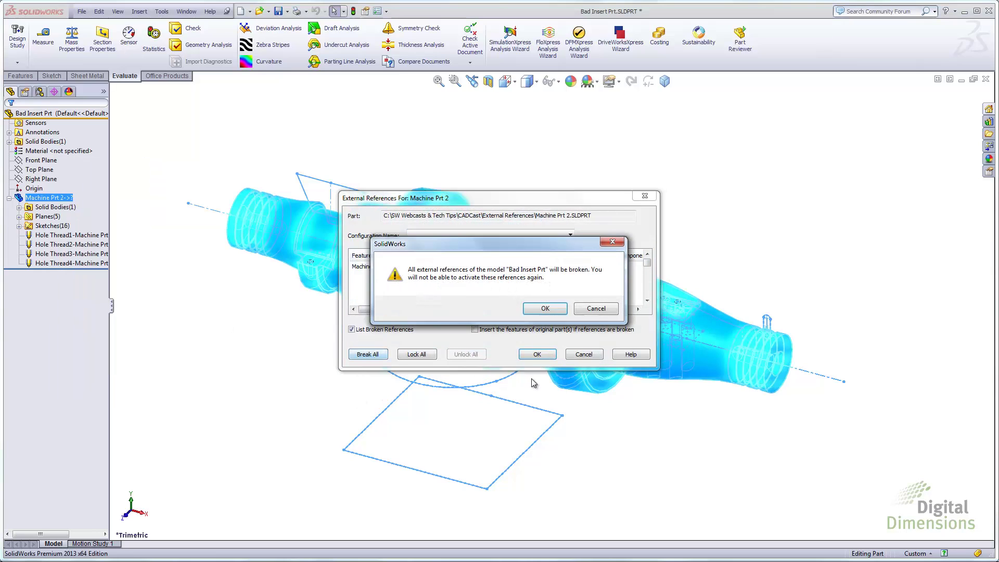
{"action": "left_click", "coordinate": [543, 309]}
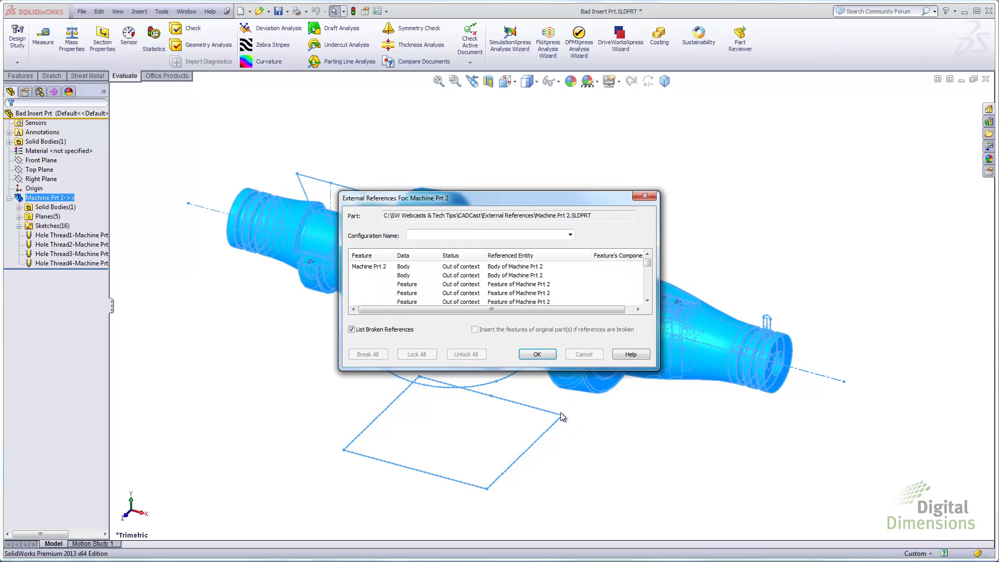
{"action": "key", "text": "Return"}
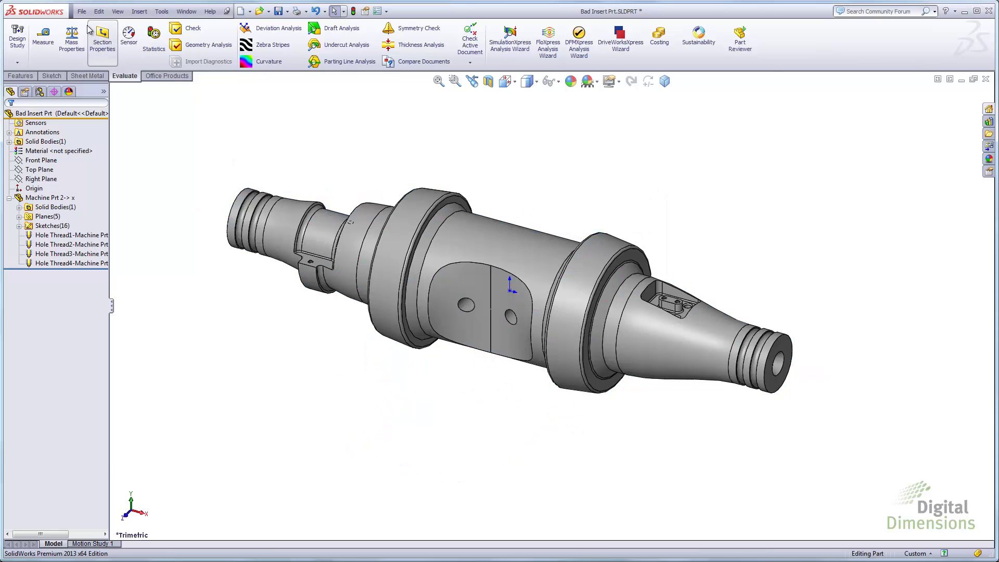
Run Find References on Bad Insert Prt to check for linked files, including broken references
{"action": "left_click", "coordinate": [82, 11]}
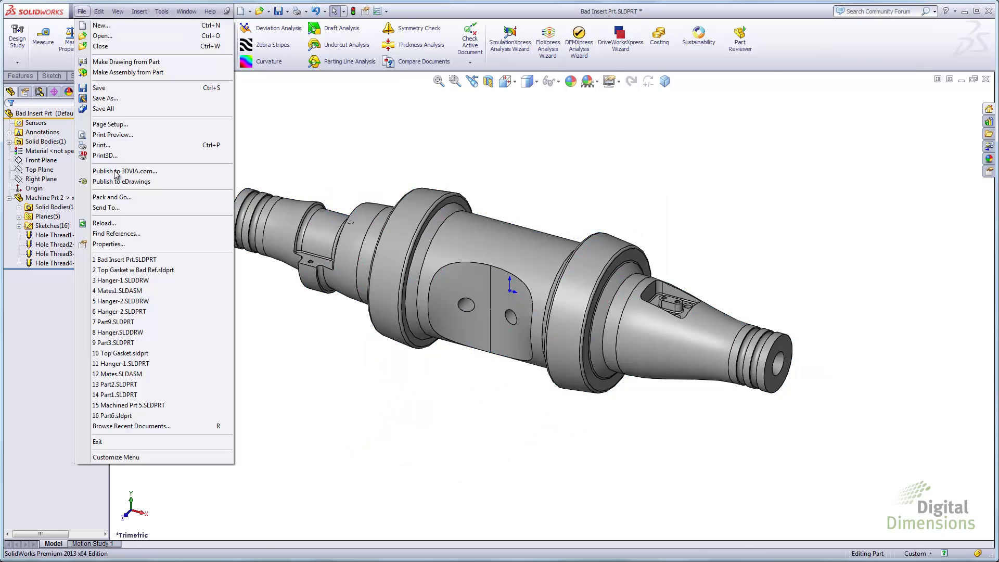
{"action": "left_click", "coordinate": [115, 233]}
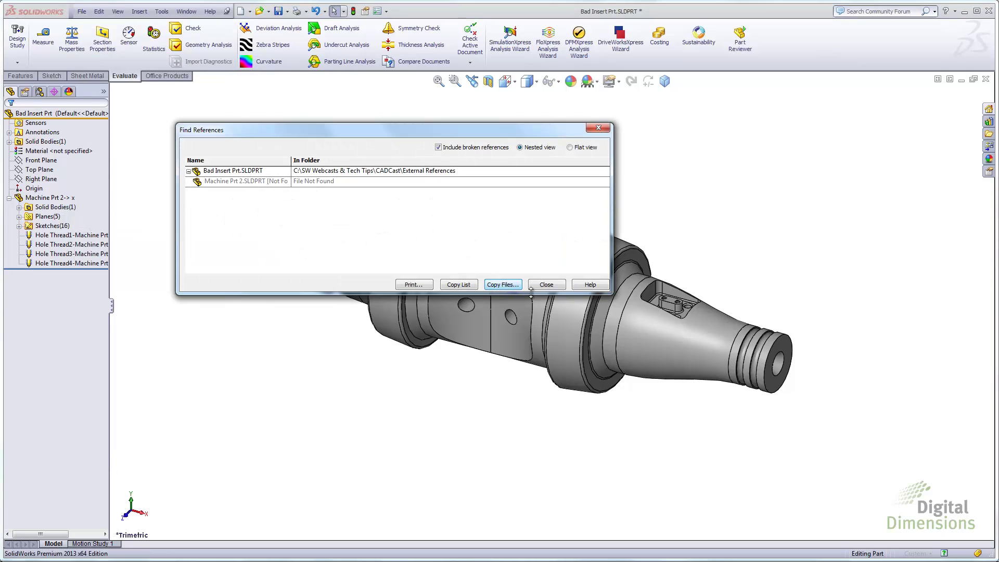
{"action": "left_click", "coordinate": [546, 284]}
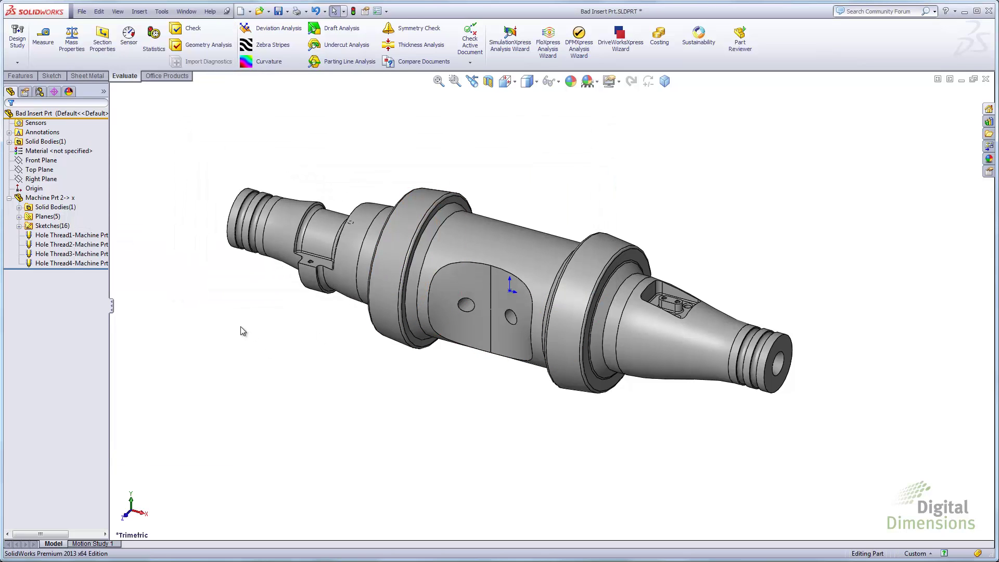
Examine the Solid Bodies and Planes folders inside the Machine Prt 2 feature, collapsing the feature when done
{"action": "left_click", "coordinate": [19, 209]}
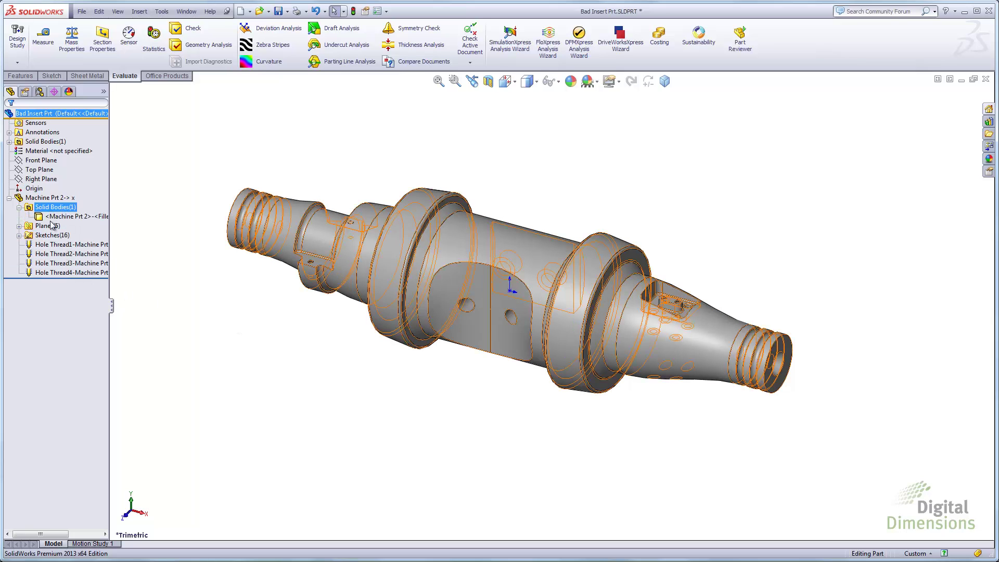
{"action": "left_click", "coordinate": [19, 226]}
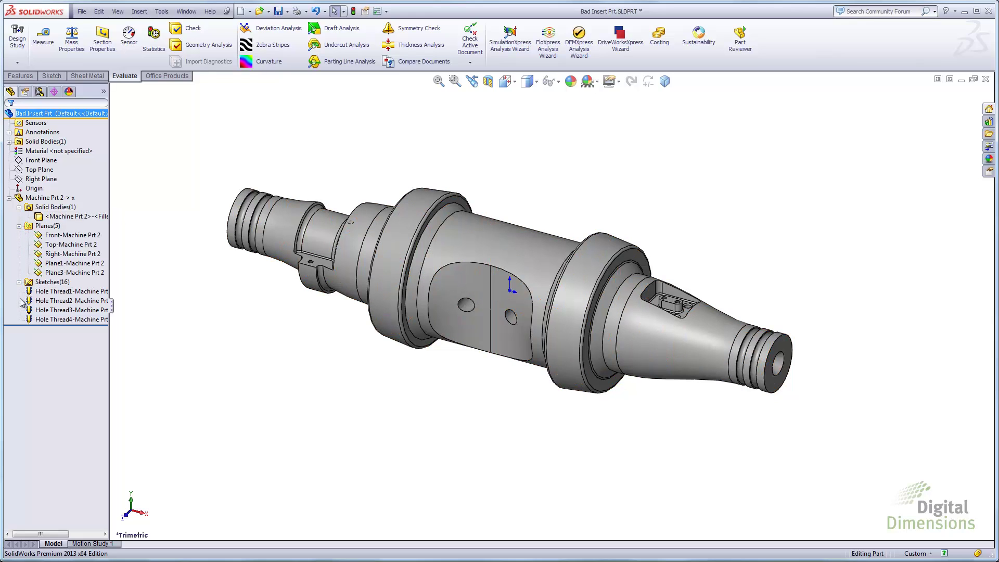
{"action": "left_click", "coordinate": [19, 226]}
{"action": "left_click", "coordinate": [19, 207]}
{"action": "left_click", "coordinate": [9, 197]}
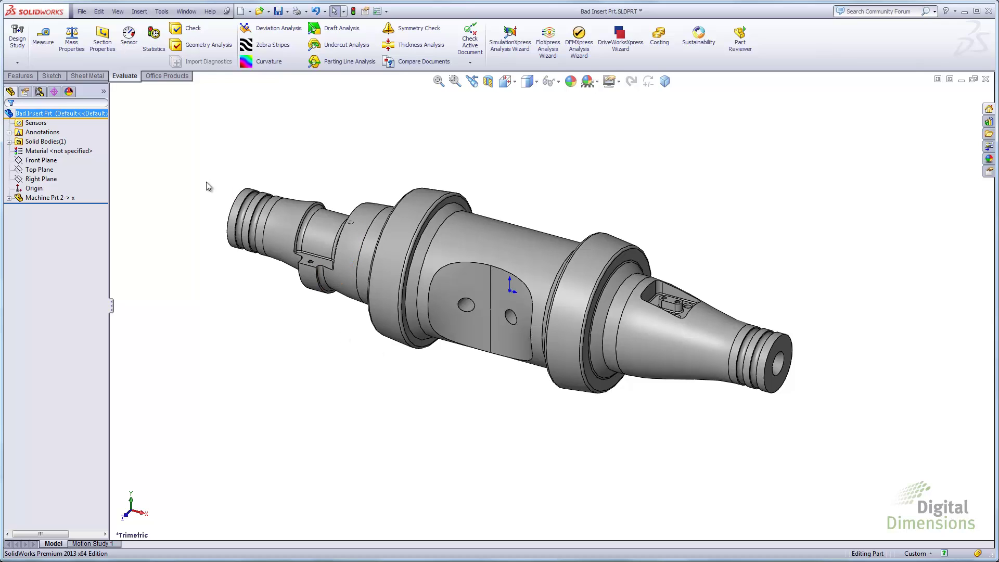
Start saving Bad Insert Prt as a copy in Parasolid (*.x_t) format
{"action": "left_click", "coordinate": [83, 11]}
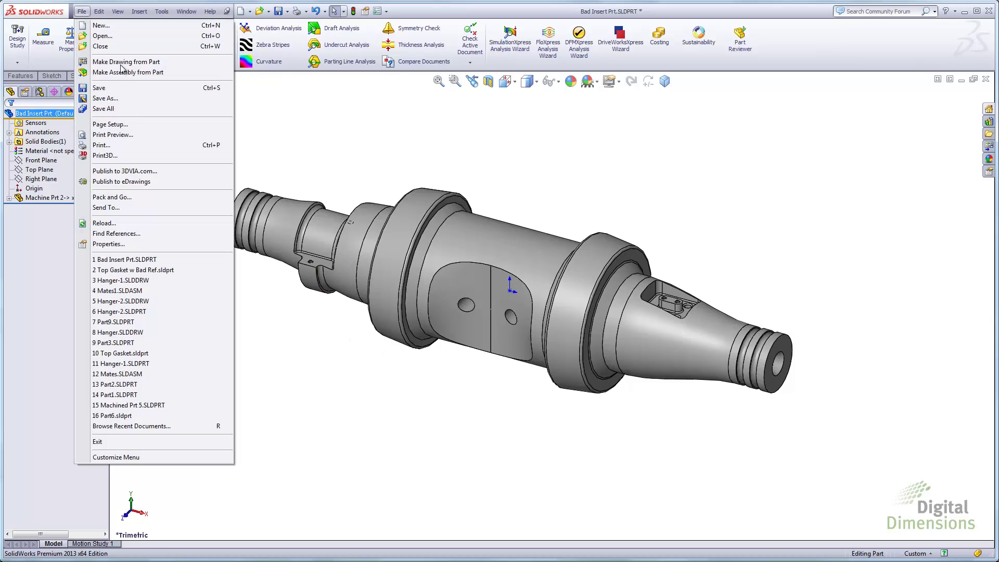
{"action": "left_click", "coordinate": [106, 98]}
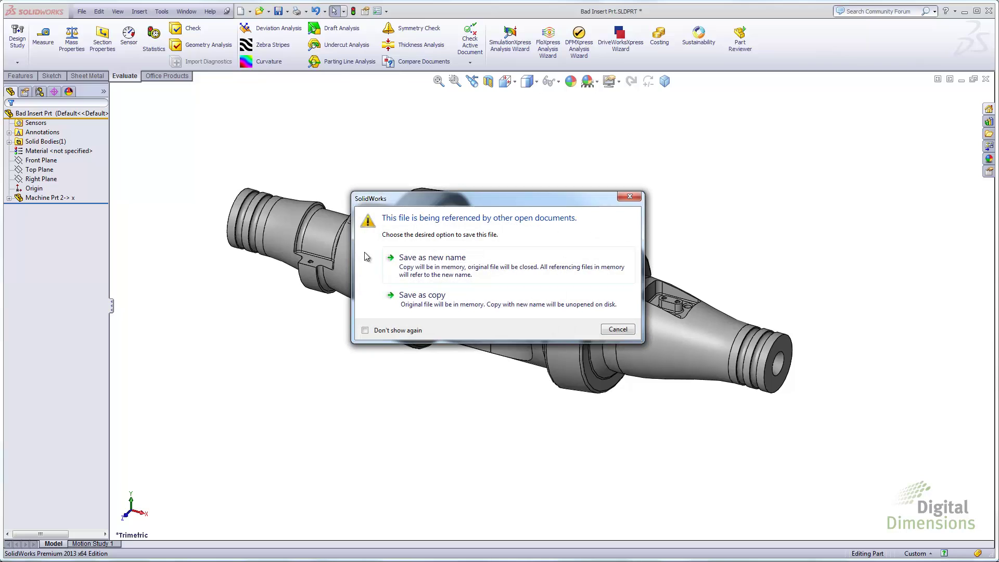
{"action": "left_click", "coordinate": [423, 297]}
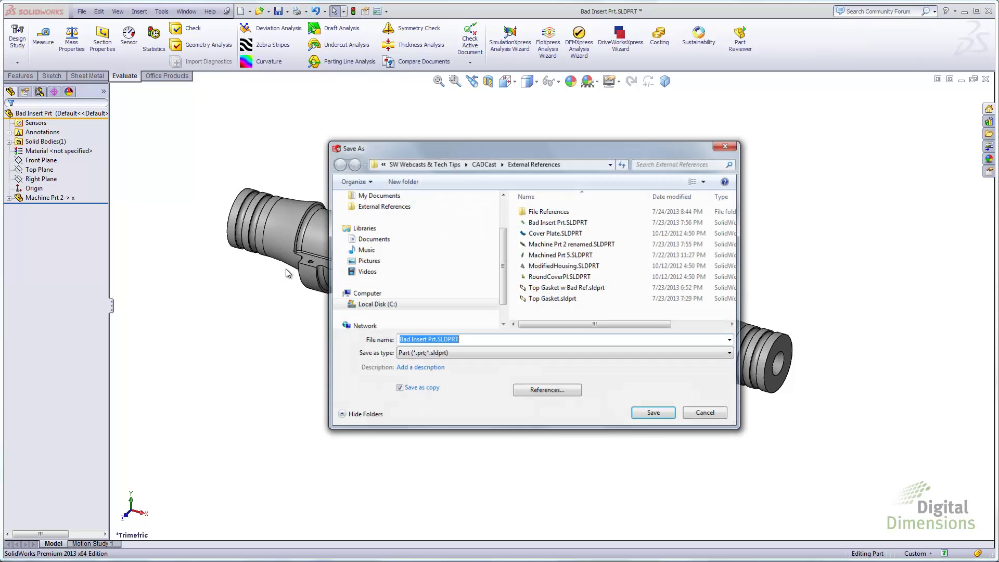
{"action": "left_click", "coordinate": [466, 355]}
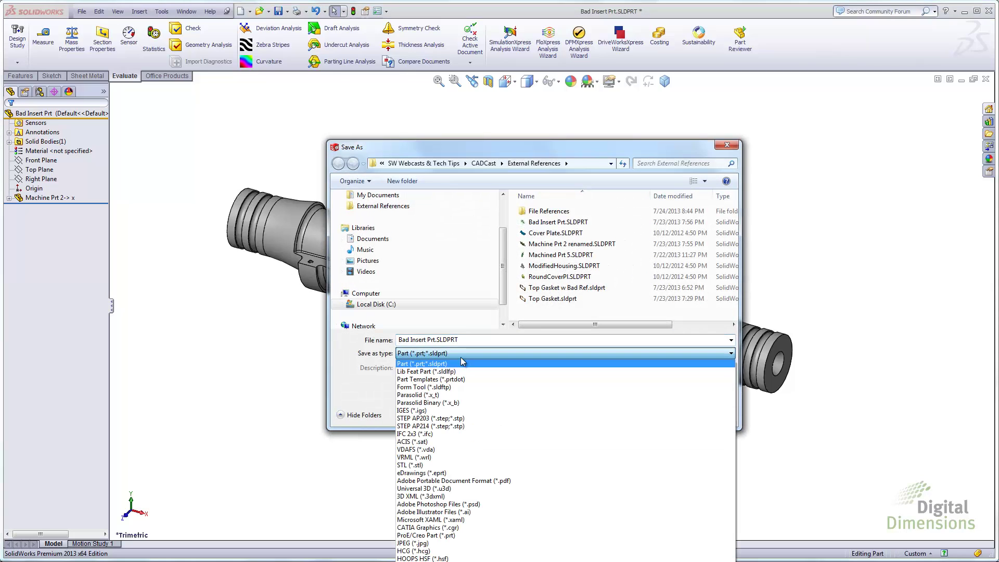
{"action": "left_click", "coordinate": [426, 395]}
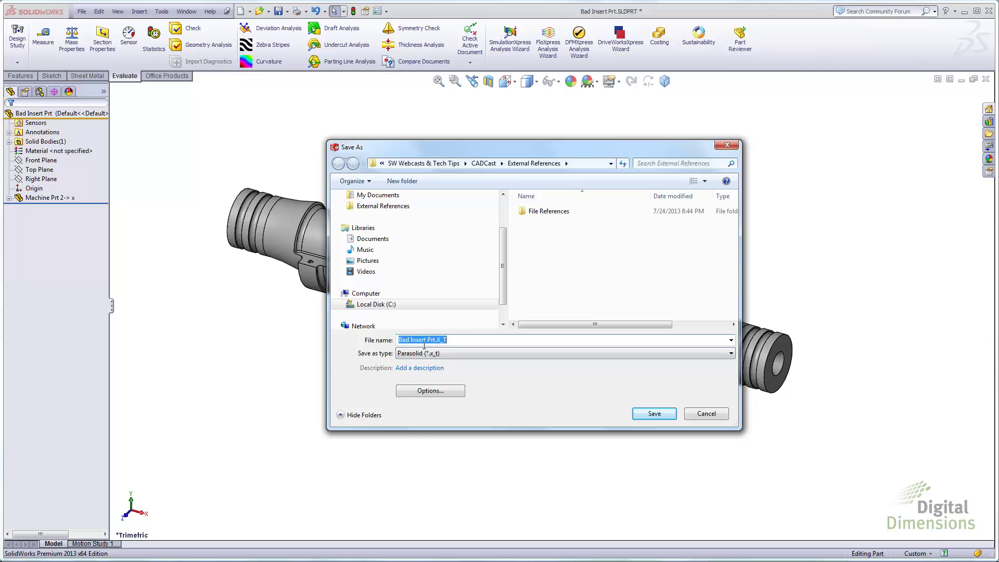
Name the Parasolid file Fixed Insert Prt.X_T and save it in the External References folder
{"action": "left_click", "coordinate": [400, 341]}
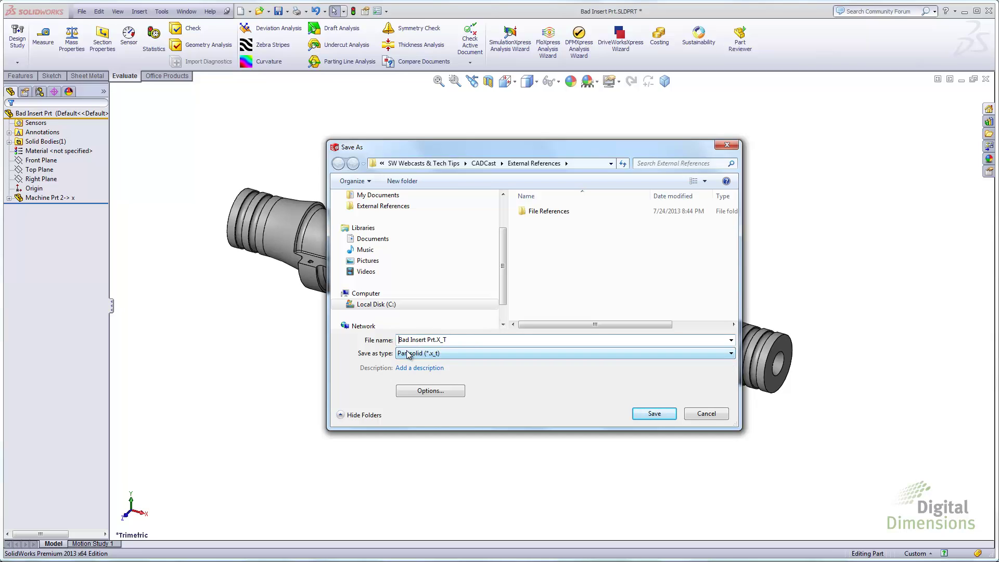
{"action": "type", "text": "Fixe"}
{"action": "key", "text": "BackSpace"}
{"action": "type", "text": "d"}
{"action": "key", "text": "Delete"}
{"action": "key", "text": "Delete"}
{"action": "key", "text": "Delete"}
{"action": "key", "text": "Delete"}
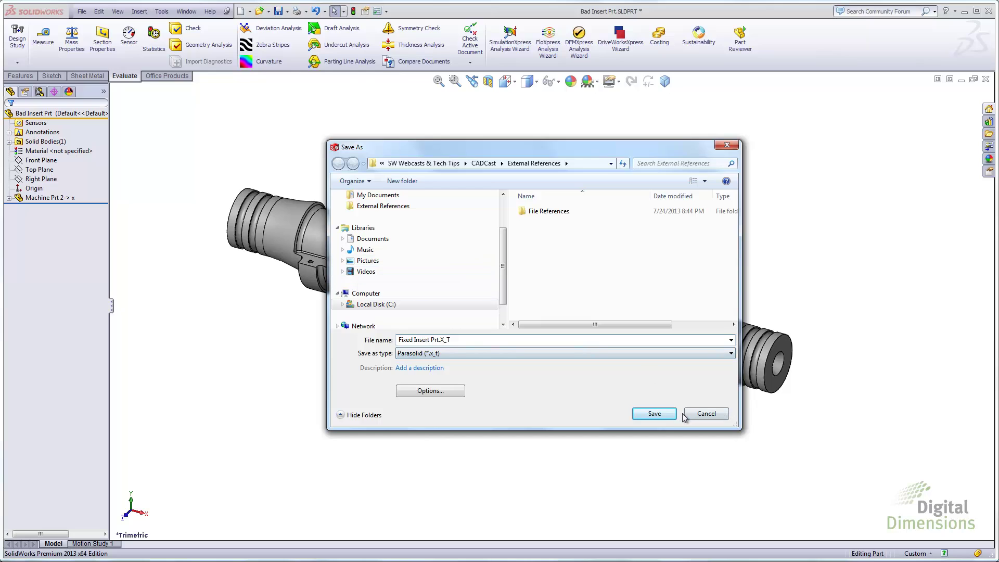
{"action": "left_click", "coordinate": [650, 414]}
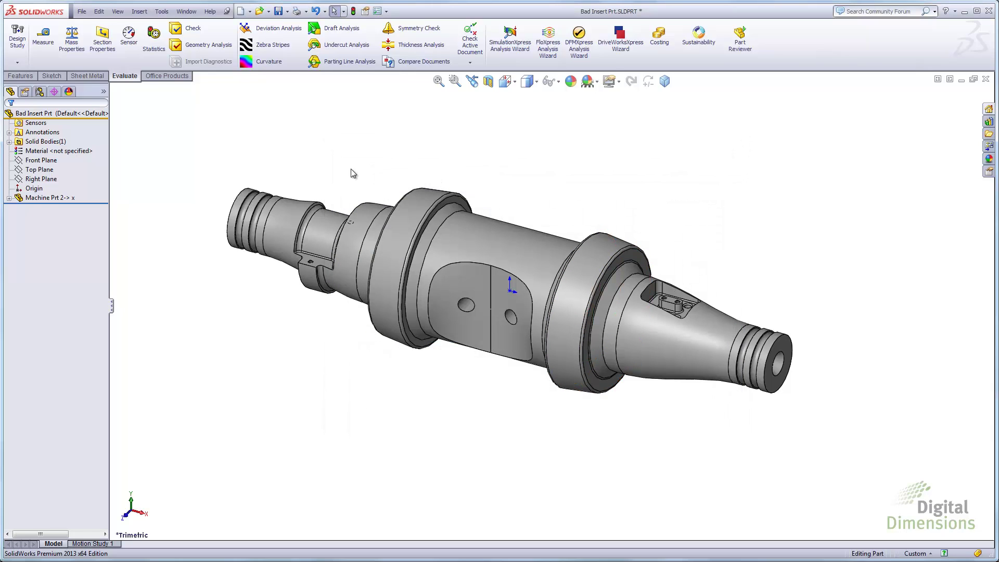
Open Fixed Insert Prt.x_t from the External References folder, declining Import Diagnostics
{"action": "left_click", "coordinate": [82, 11]}
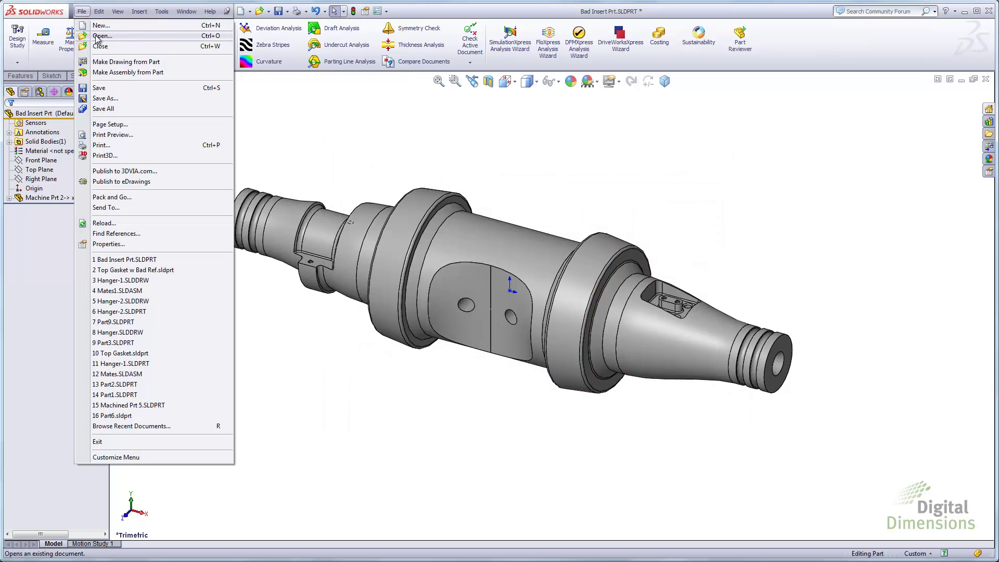
{"action": "left_click", "coordinate": [102, 36]}
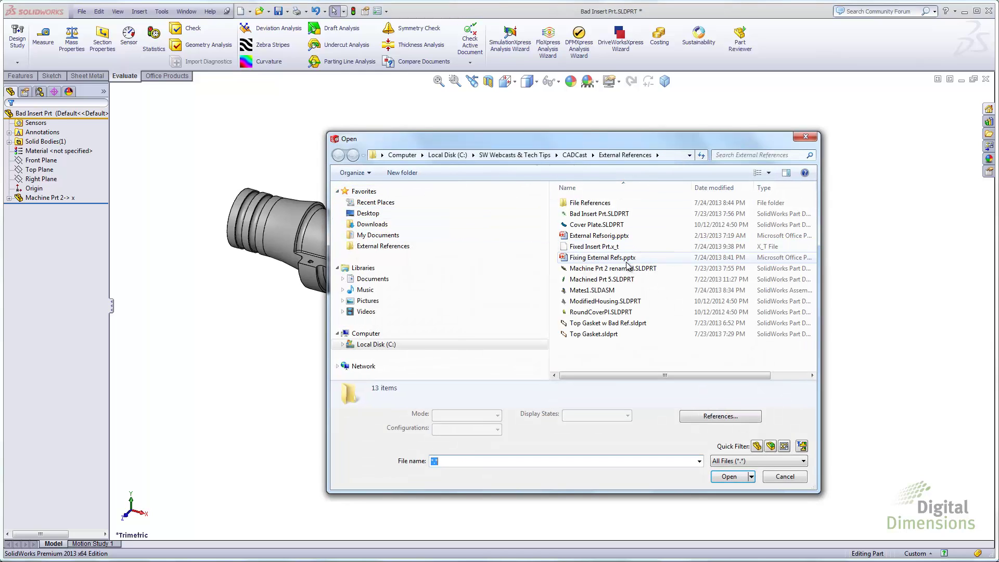
{"action": "left_click", "coordinate": [597, 248]}
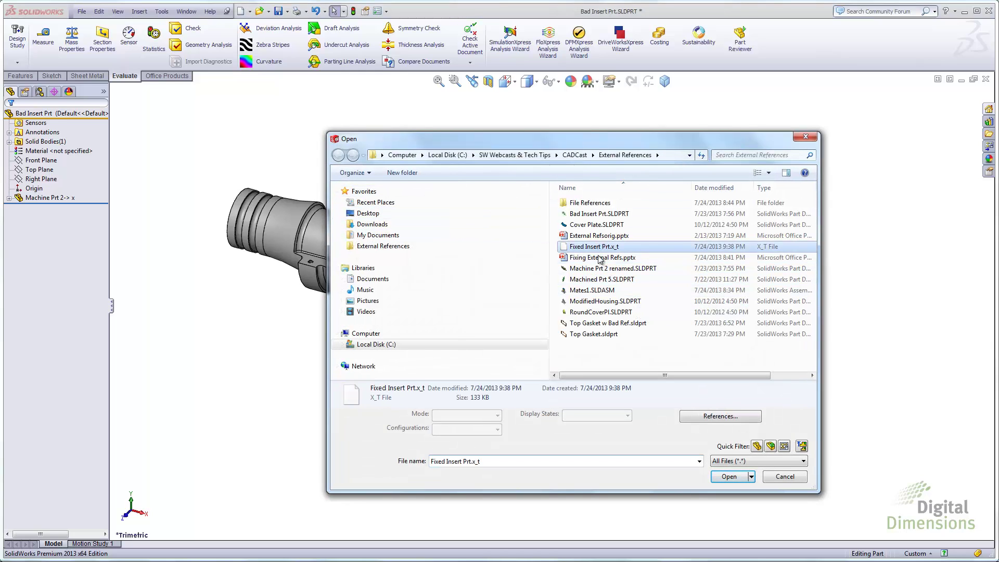
{"action": "left_click", "coordinate": [730, 477]}
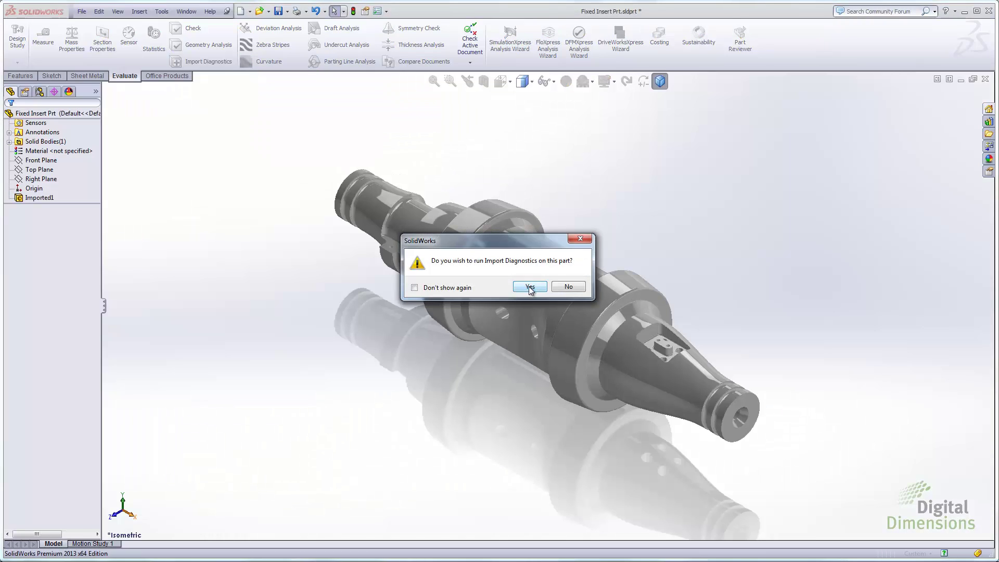
{"action": "left_click", "coordinate": [585, 285]}
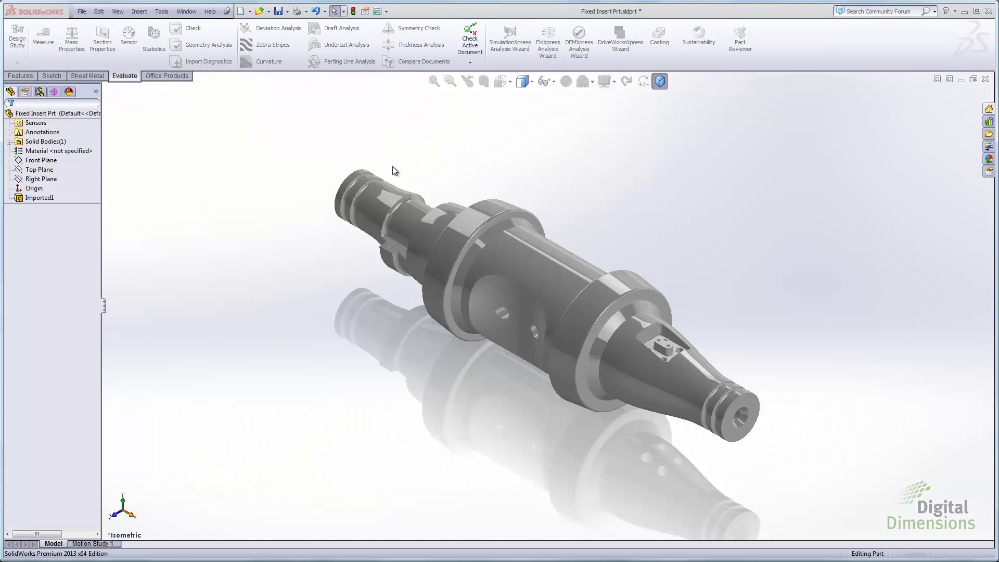
{"action": "left_click", "coordinate": [11, 126]}
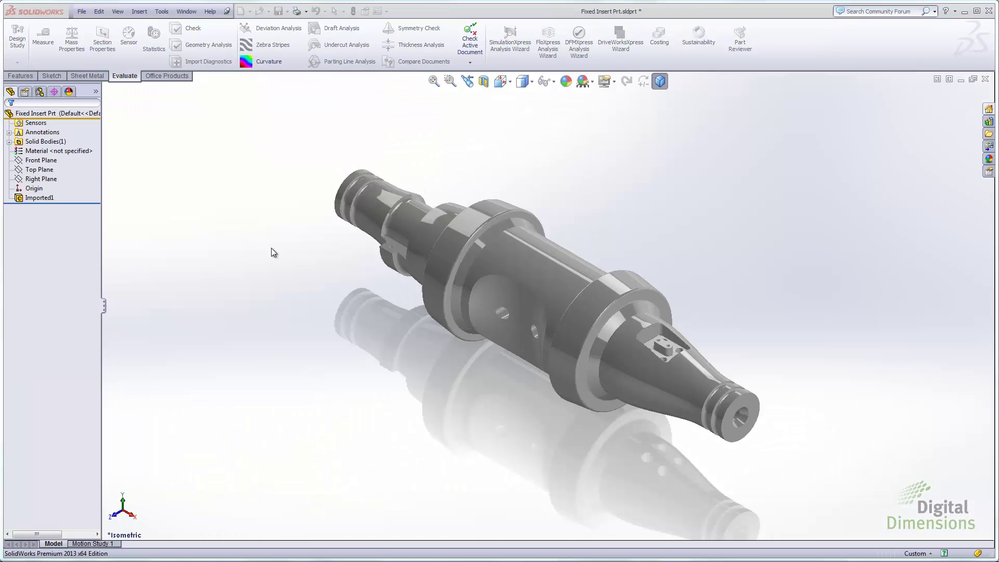
{"action": "left_click", "coordinate": [494, 289]}
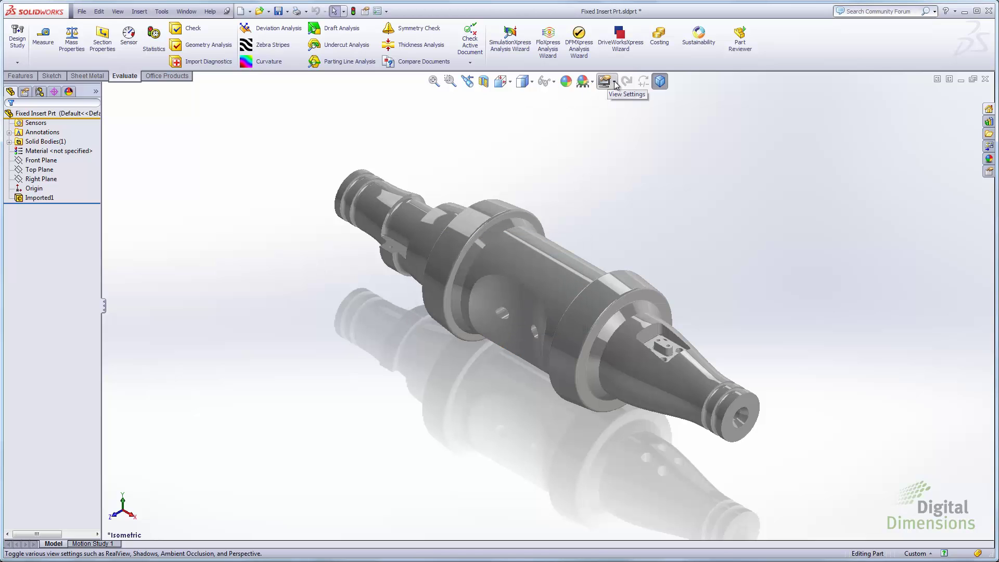
Display the imported part shaded with edges and rotate it slightly for a closer view
{"action": "left_click", "coordinate": [531, 82]}
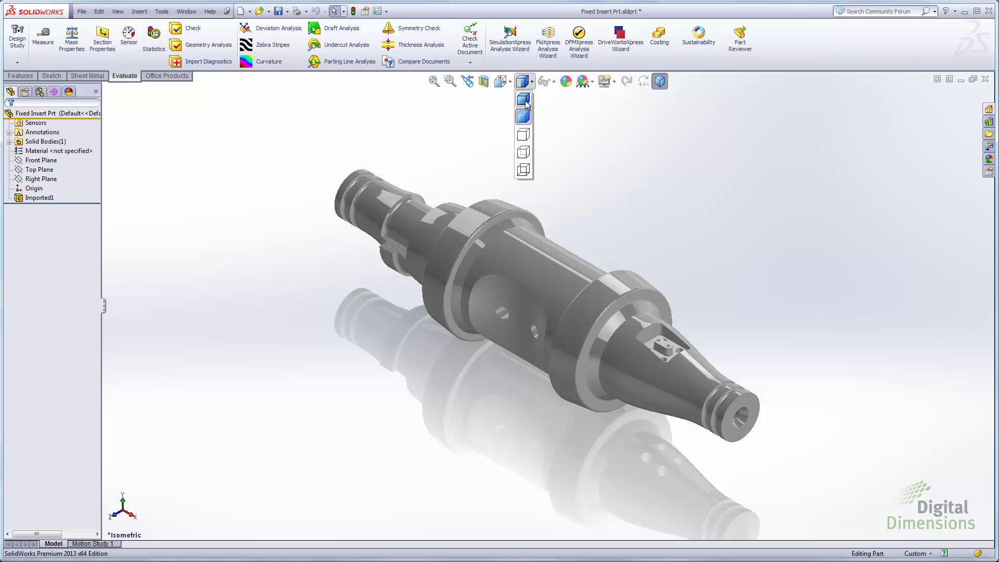
{"action": "left_click", "coordinate": [523, 99]}
{"action": "middle_click_drag", "start_coordinate": [521, 312], "coordinate": [546, 323]}
{"action": "scroll", "coordinate": [546, 333], "scroll_direction": "down", "scroll_amount": 2}
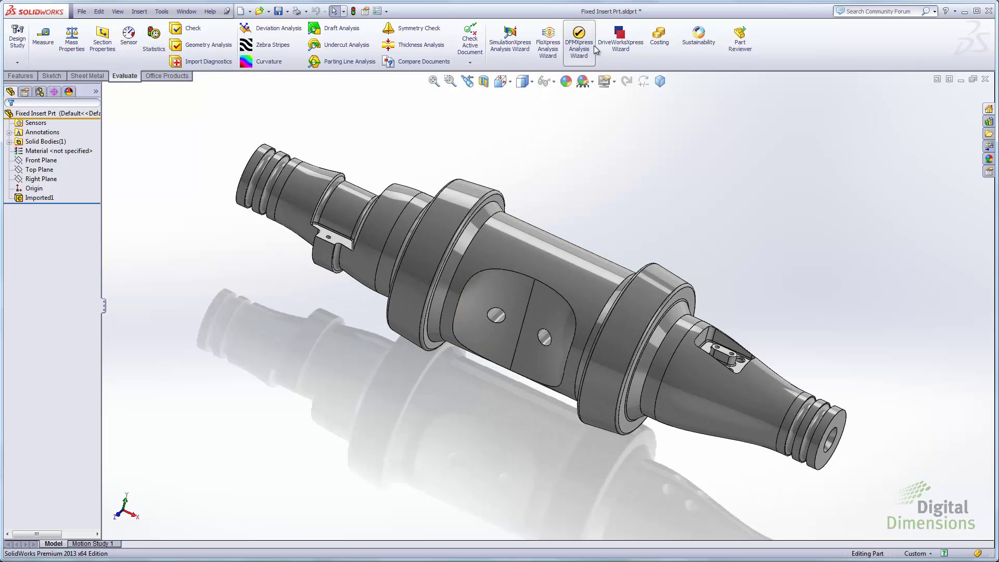
Run Find References on the imported Fixed Insert Prt to check for remaining links, closing the results when done
{"action": "left_click", "coordinate": [82, 12]}
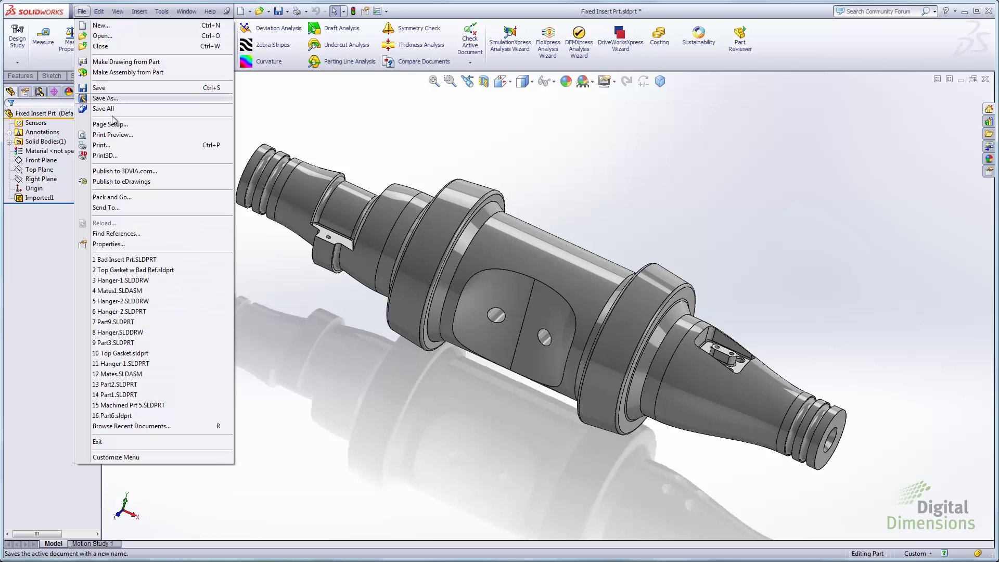
{"action": "left_click", "coordinate": [109, 233]}
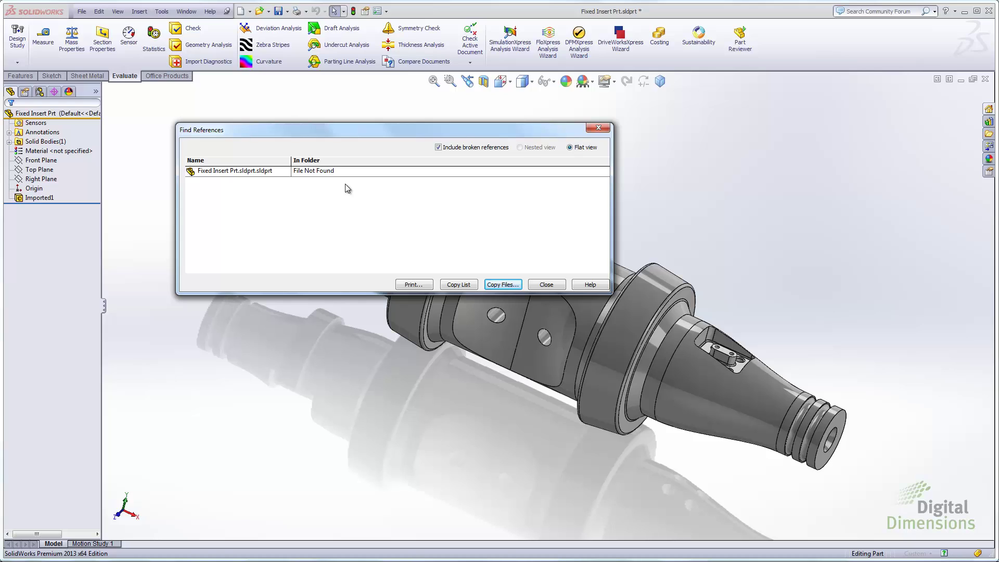
{"action": "left_click", "coordinate": [547, 288]}
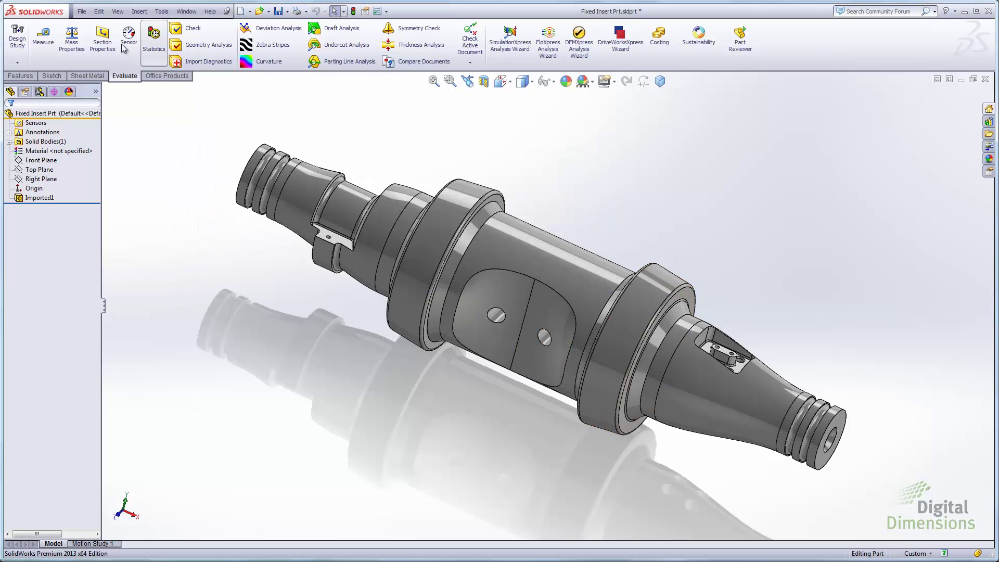
Save the imported part as Fixed Insert Prt.SLDPRT in the Documents library
{"action": "left_click", "coordinate": [82, 11]}
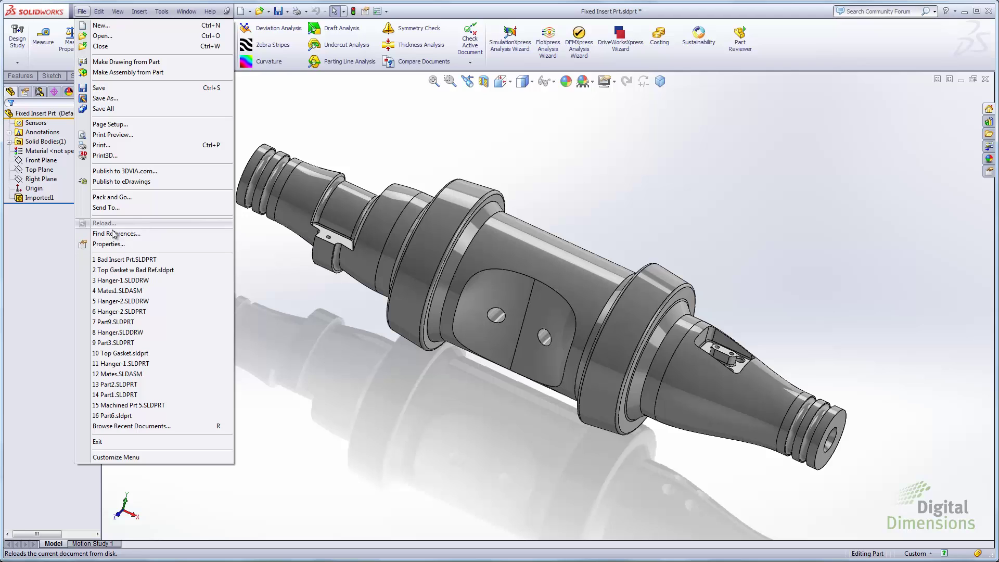
{"action": "left_click", "coordinate": [102, 99]}
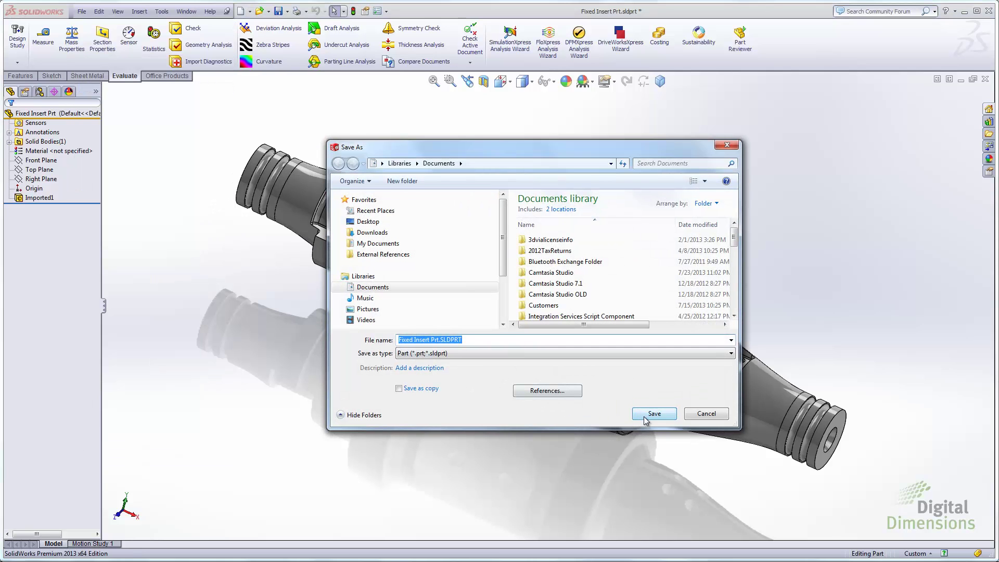
{"action": "left_click", "coordinate": [654, 414]}
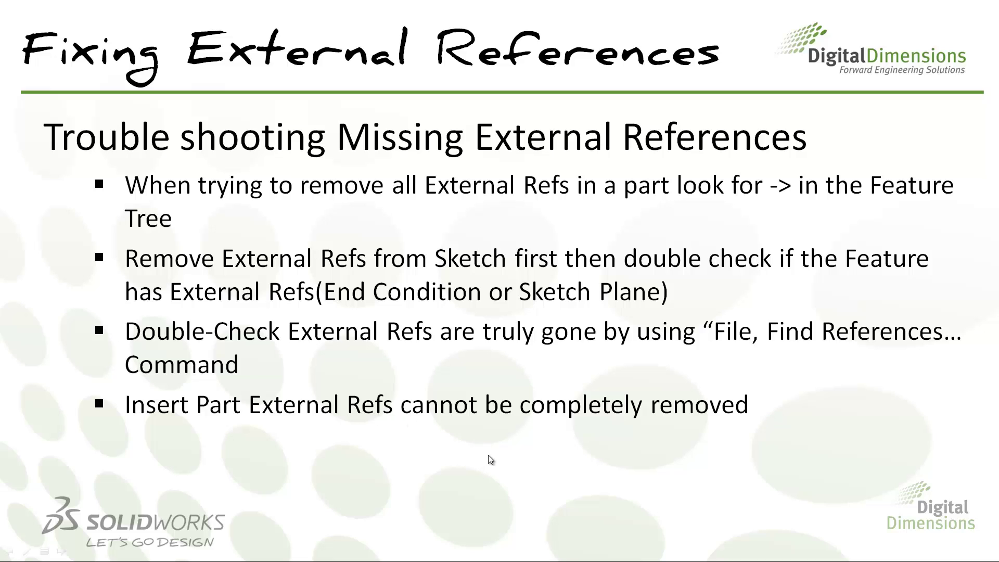
{"action": "left_click", "coordinate": [425, 317]}
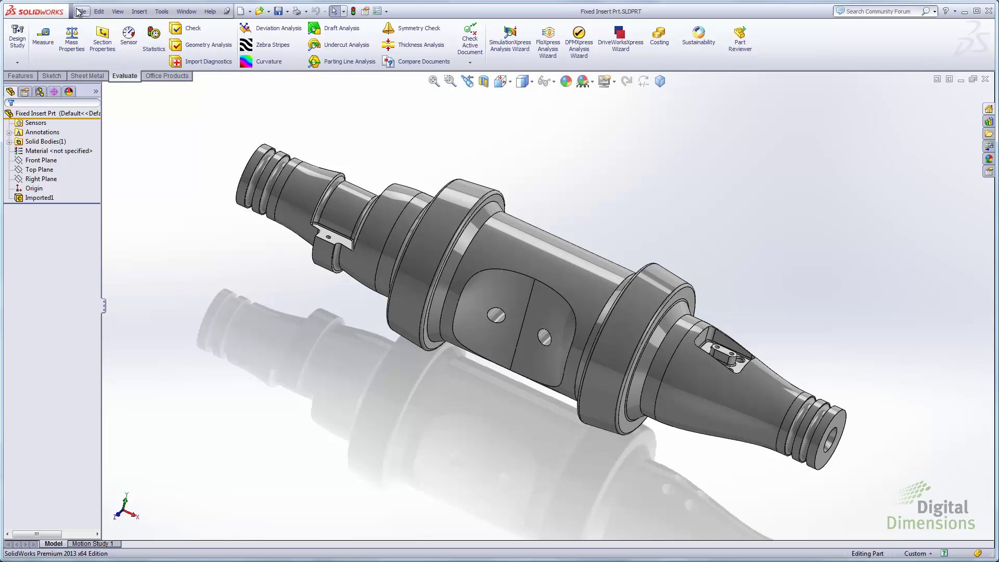
While browsing for a file to open, rename Hanger-1.SLDPRT as Hanger-1renamed.SLDPRT in the File References subfolder of External References
{"action": "left_click", "coordinate": [80, 12]}
{"action": "left_click", "coordinate": [100, 36]}
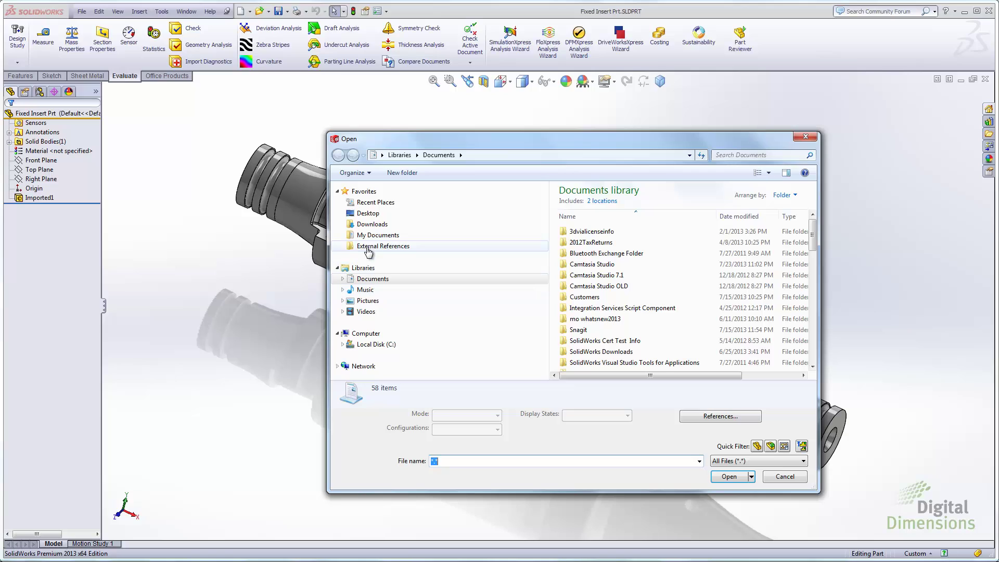
{"action": "left_click", "coordinate": [374, 246]}
{"action": "double_click", "coordinate": [587, 203]}
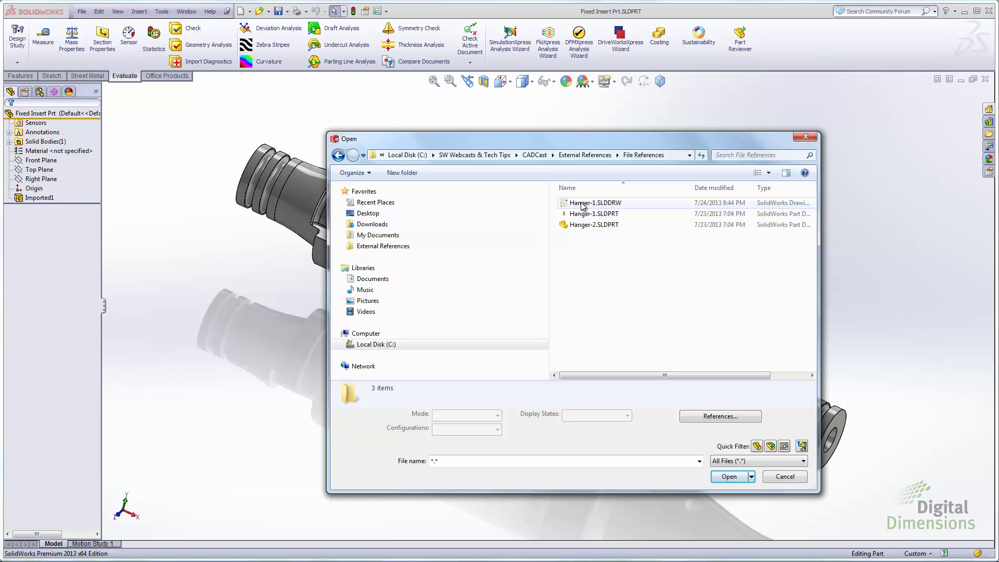
{"action": "left_click", "coordinate": [583, 216]}
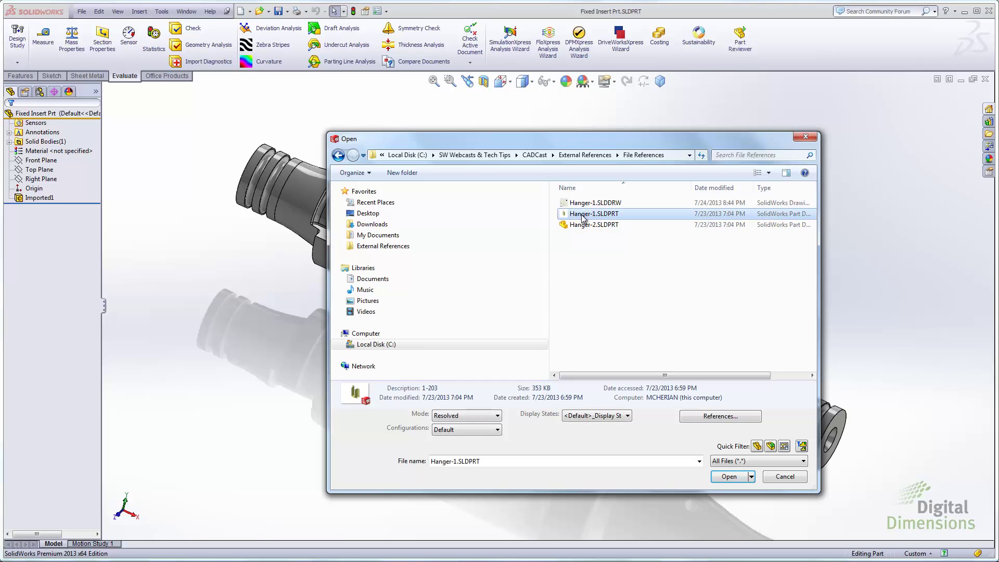
{"action": "left_click", "coordinate": [595, 215]}
{"action": "left_click", "coordinate": [595, 215]}
{"action": "type", "text": "rena"}
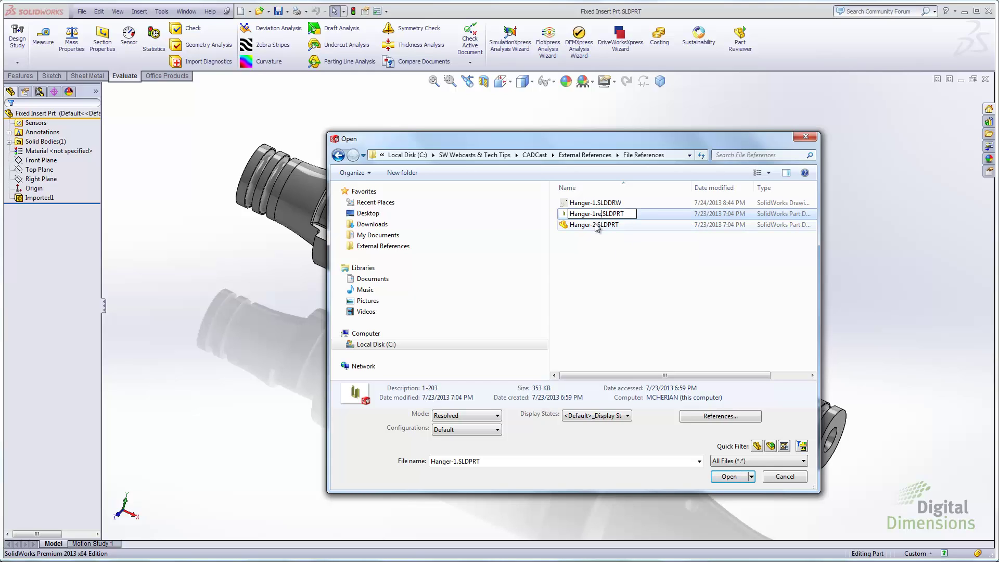
{"action": "type", "text": "med"}
Try to open the Hanger-1.SLDDRW drawing, suppressing the component whose file cannot be located
{"action": "left_click", "coordinate": [586, 203]}
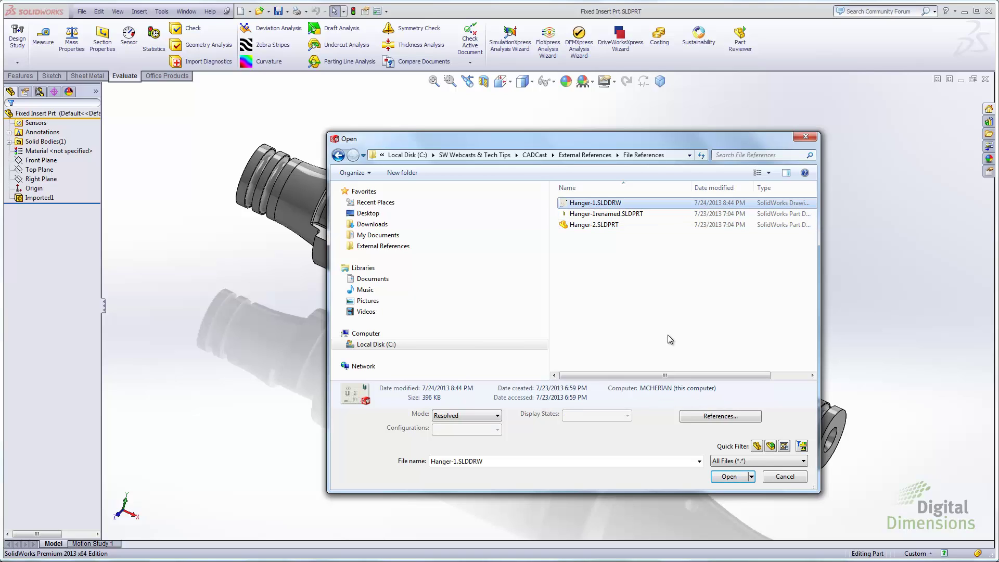
{"action": "left_click", "coordinate": [729, 477]}
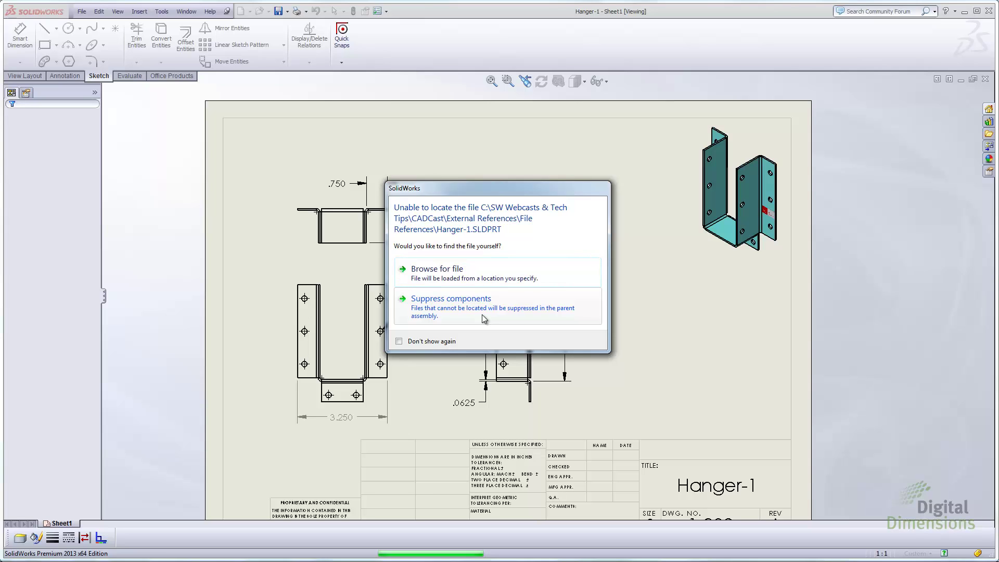
{"action": "left_click", "coordinate": [468, 307]}
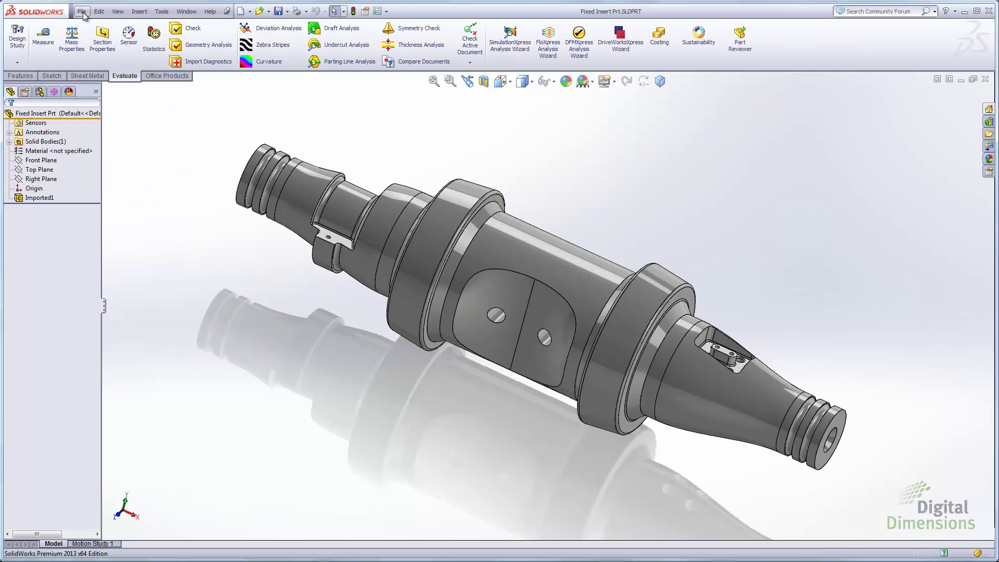
Redirect the Hanger-1.SLDPRT reference of Hanger-1.SLDDRW to Hanger-1renamed.SLDPRT in the file-opening dialog, and open the drawing
{"action": "left_click", "coordinate": [82, 11]}
{"action": "left_click", "coordinate": [83, 11]}
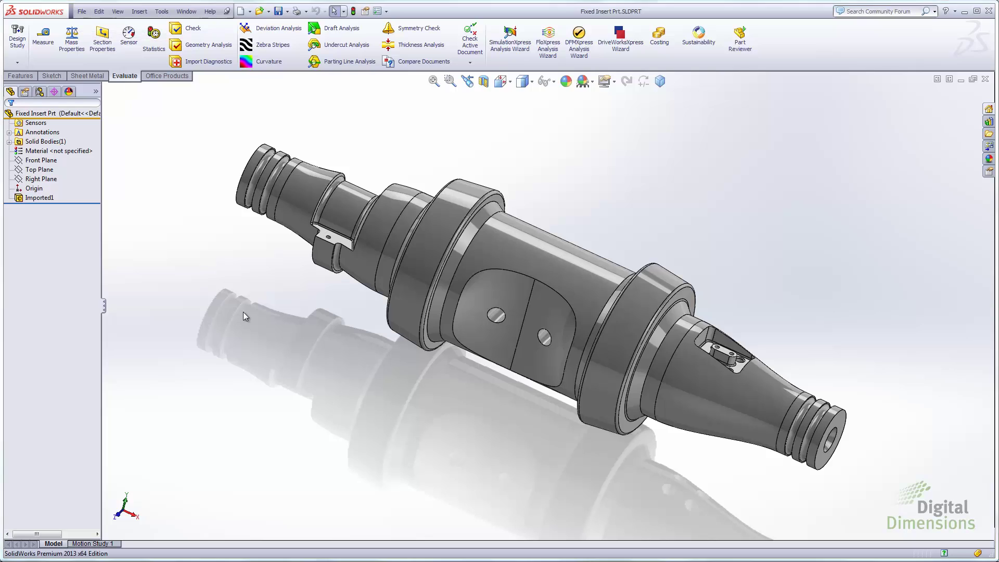
{"action": "key", "text": "ctrl+o"}
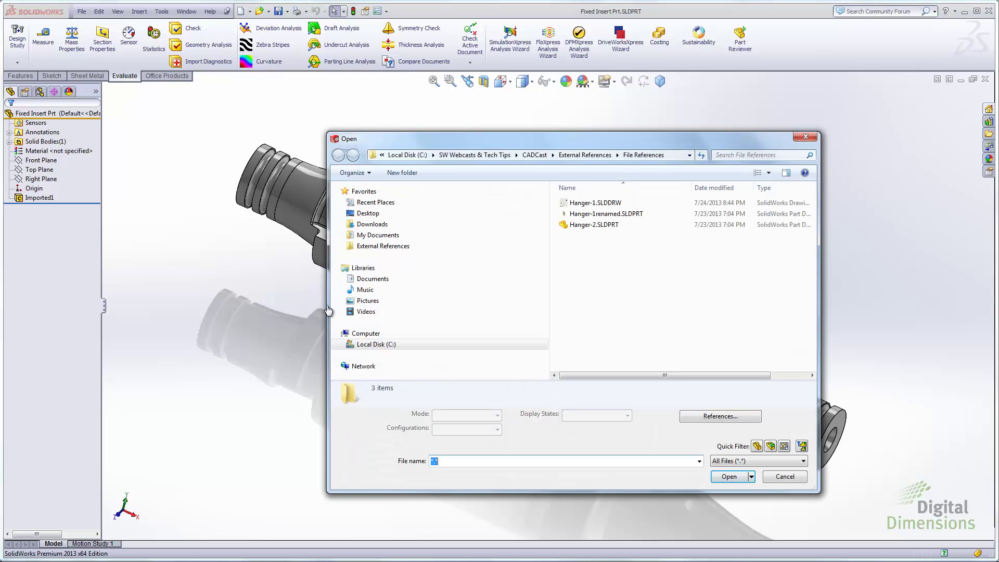
{"action": "left_click", "coordinate": [585, 203]}
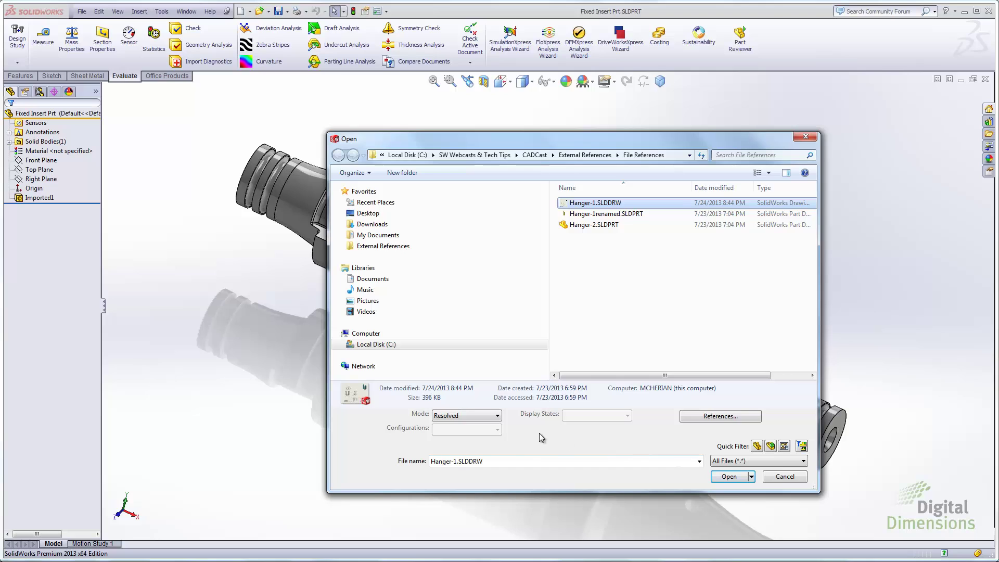
{"action": "left_click", "coordinate": [720, 415]}
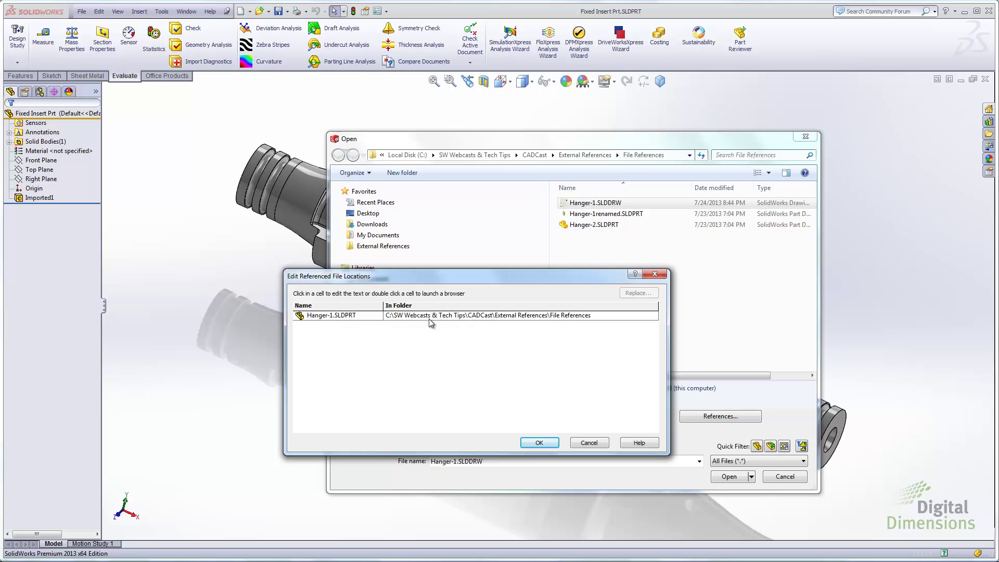
{"action": "double_click", "coordinate": [341, 316]}
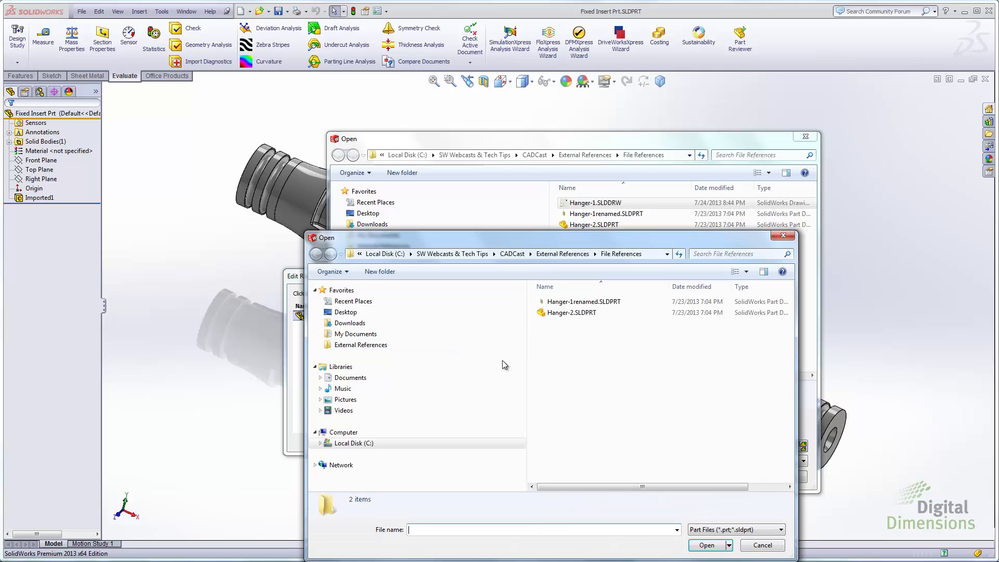
{"action": "left_click", "coordinate": [562, 304]}
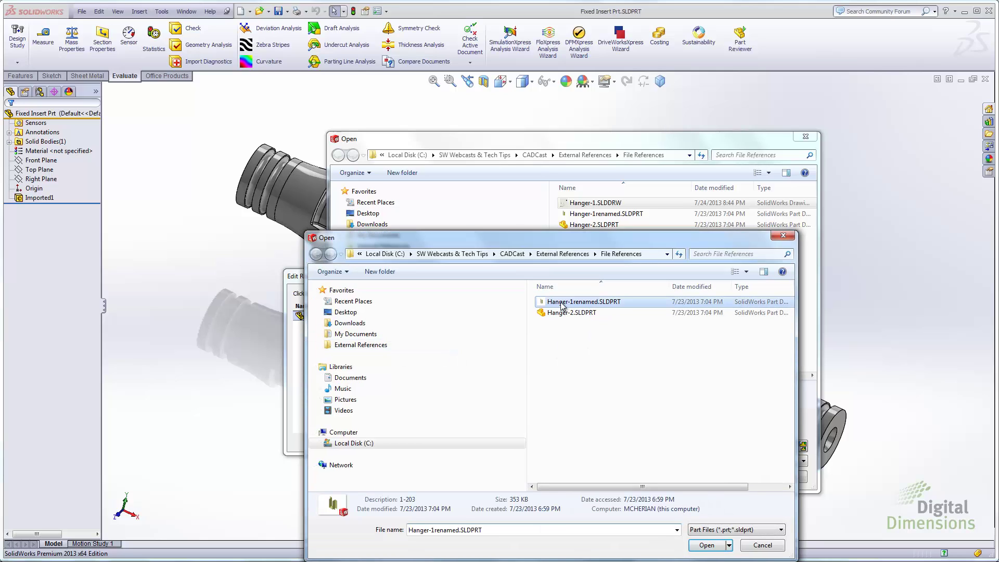
{"action": "left_click", "coordinate": [706, 544]}
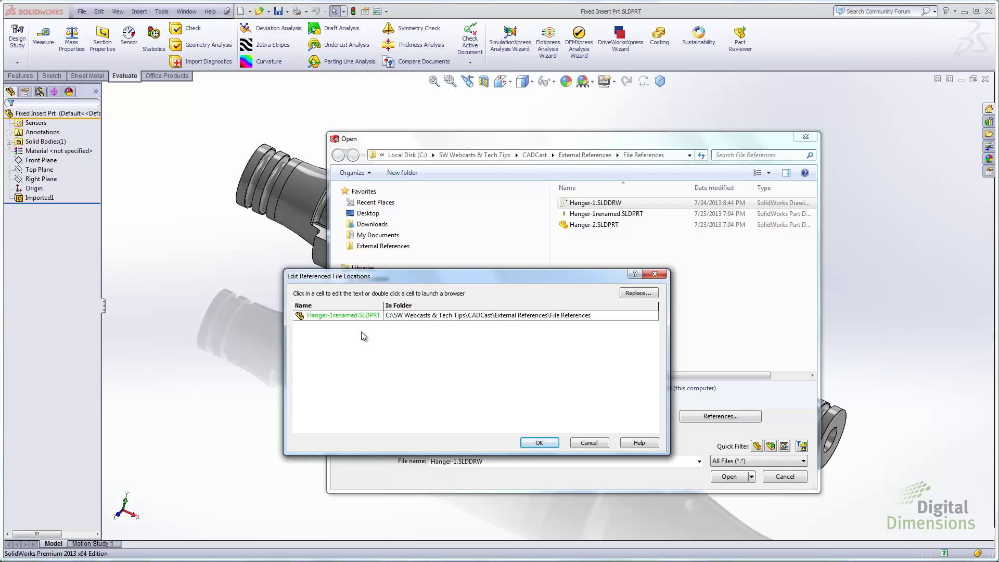
{"action": "left_click", "coordinate": [539, 443]}
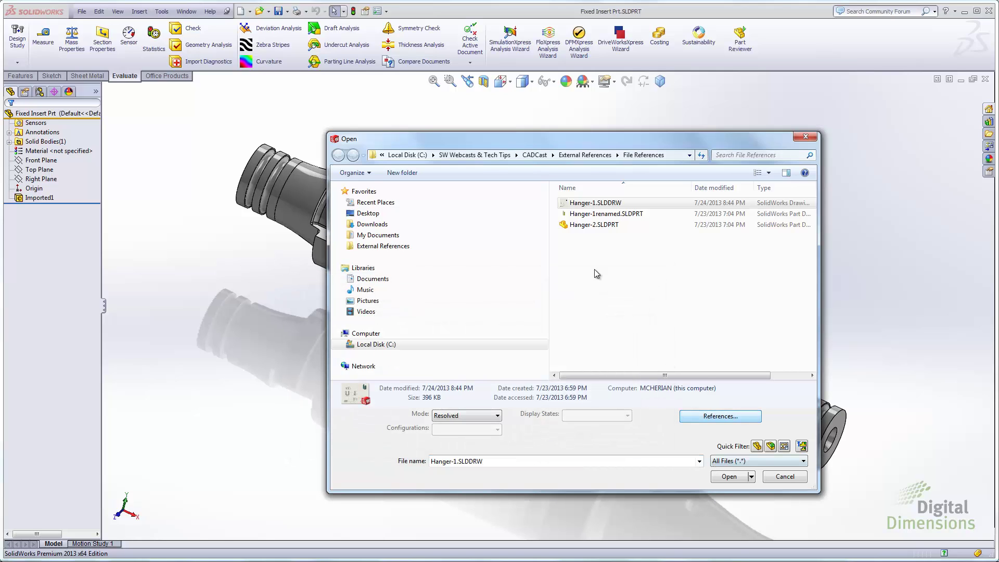
{"action": "left_click", "coordinate": [729, 477]}
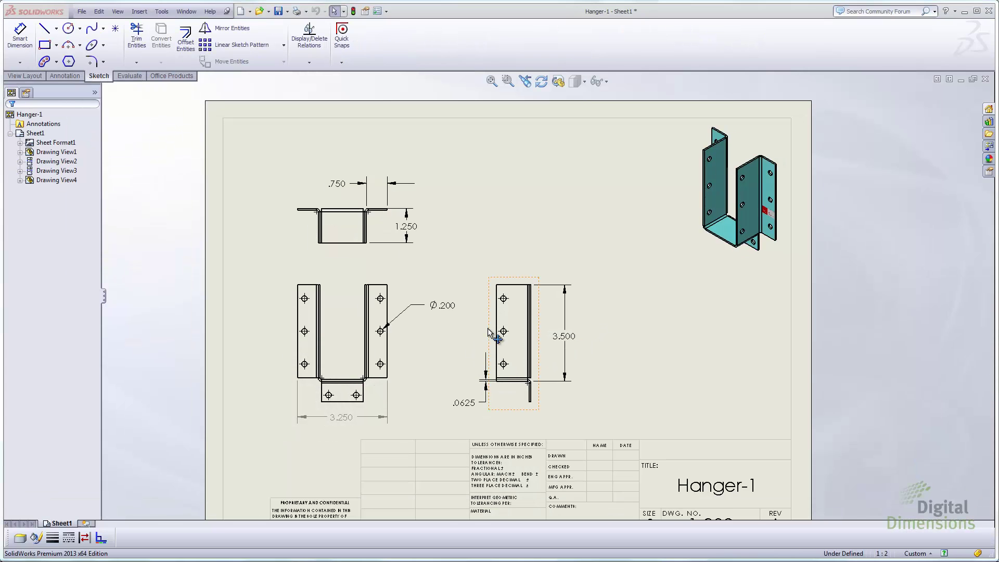
Run Find References on the Hanger-1 drawing to check which part file it uses, closing the results when done
{"action": "scroll", "coordinate": [471, 350], "scroll_direction": "down", "scroll_amount": 1}
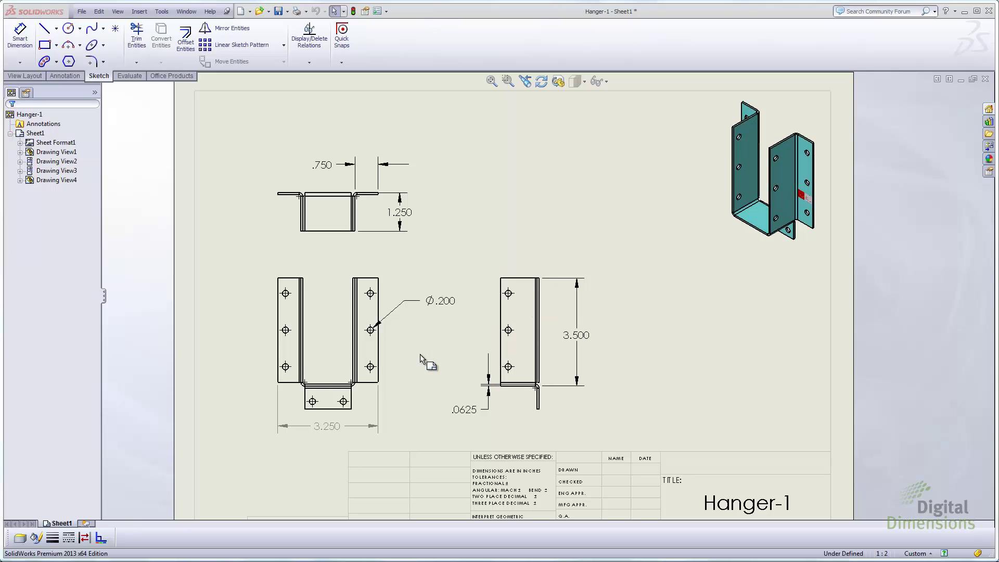
{"action": "left_click", "coordinate": [82, 11]}
{"action": "left_click", "coordinate": [125, 185]}
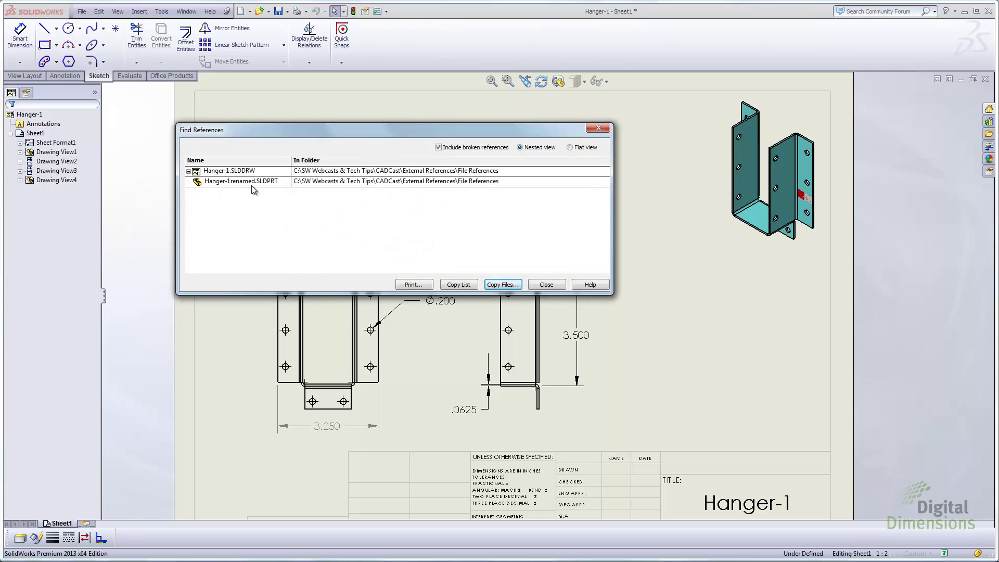
{"action": "left_click", "coordinate": [546, 285]}
Save the Hanger-1 drawing with its updated reference, check the front view, and close the drawing
{"action": "left_click", "coordinate": [81, 11]}
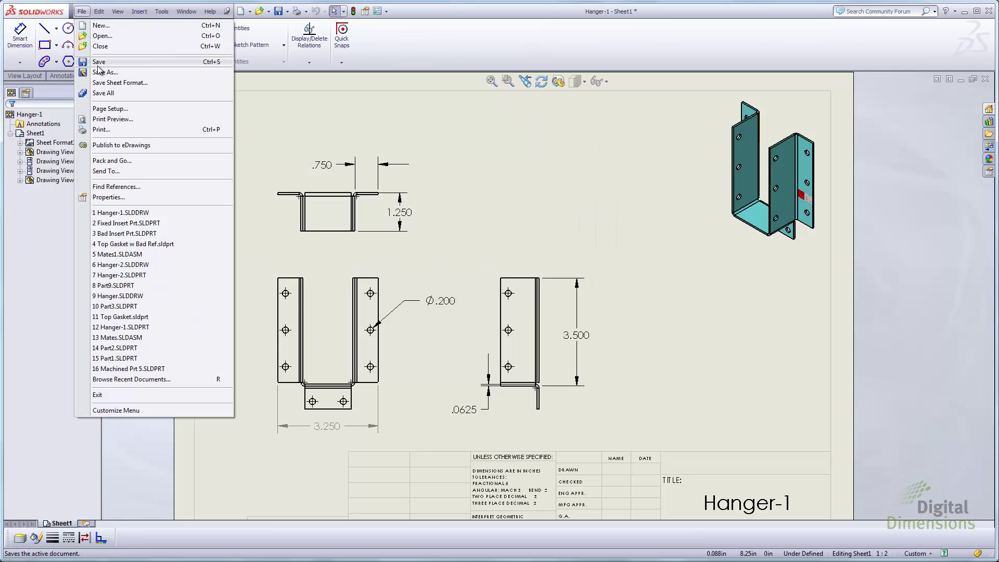
{"action": "left_click", "coordinate": [99, 62]}
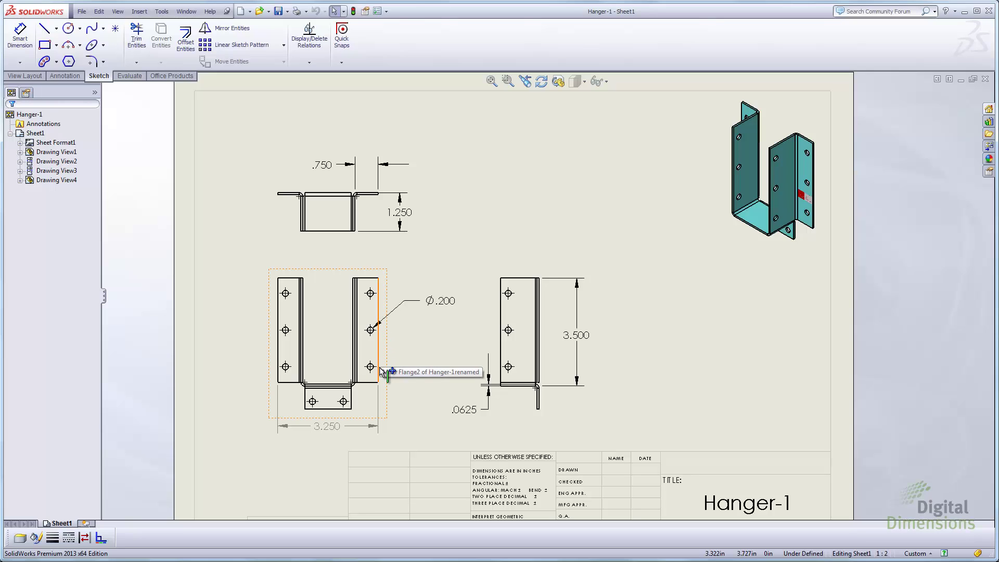
{"action": "scroll", "coordinate": [382, 371], "scroll_direction": "down", "scroll_amount": 2}
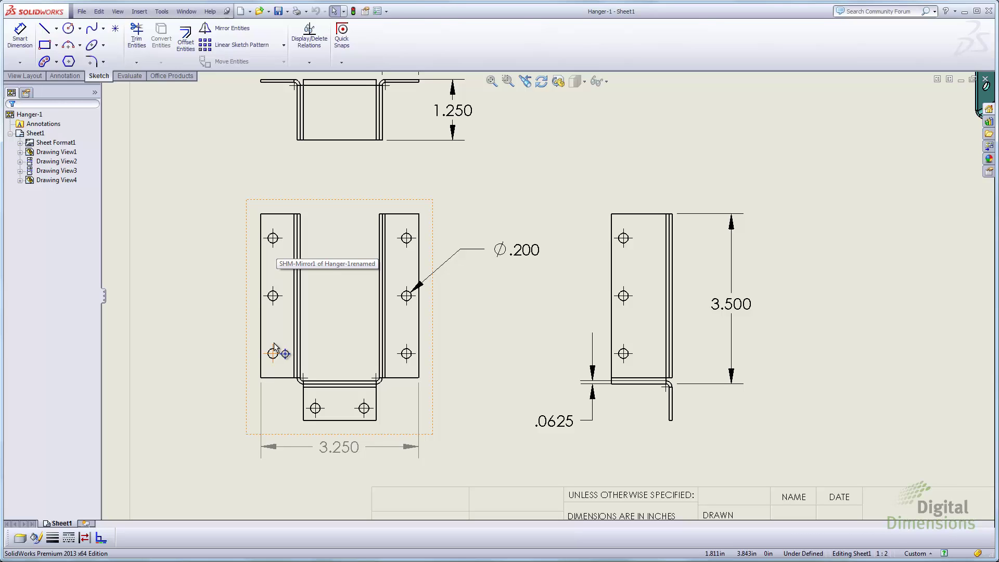
{"action": "left_click", "coordinate": [82, 12]}
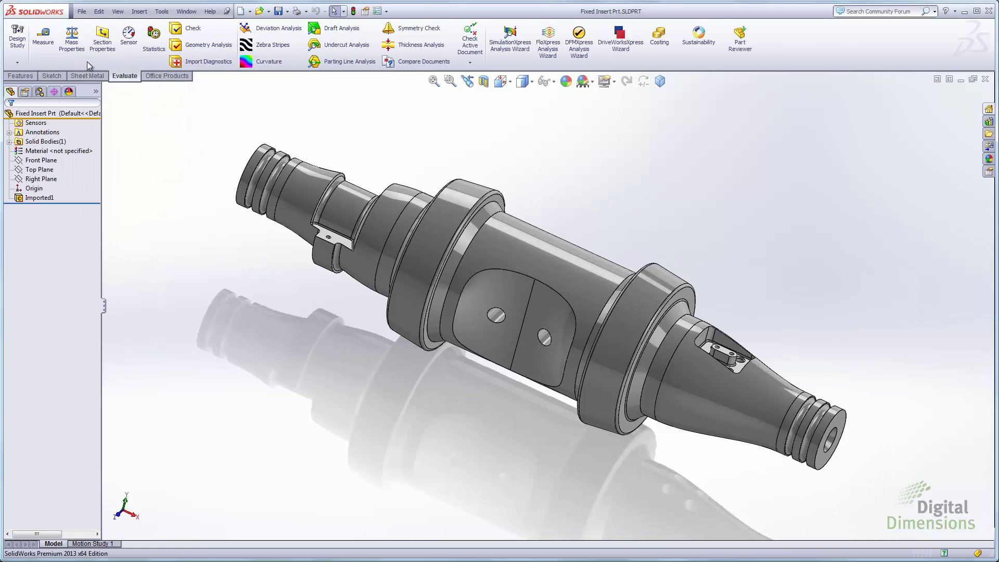
Browse for a file to open in the File References subfolder of External References, and select Hanger-1.SLDDRW
{"action": "left_click", "coordinate": [81, 11]}
{"action": "left_click", "coordinate": [298, 273]}
{"action": "key", "text": "ctrl+o"}
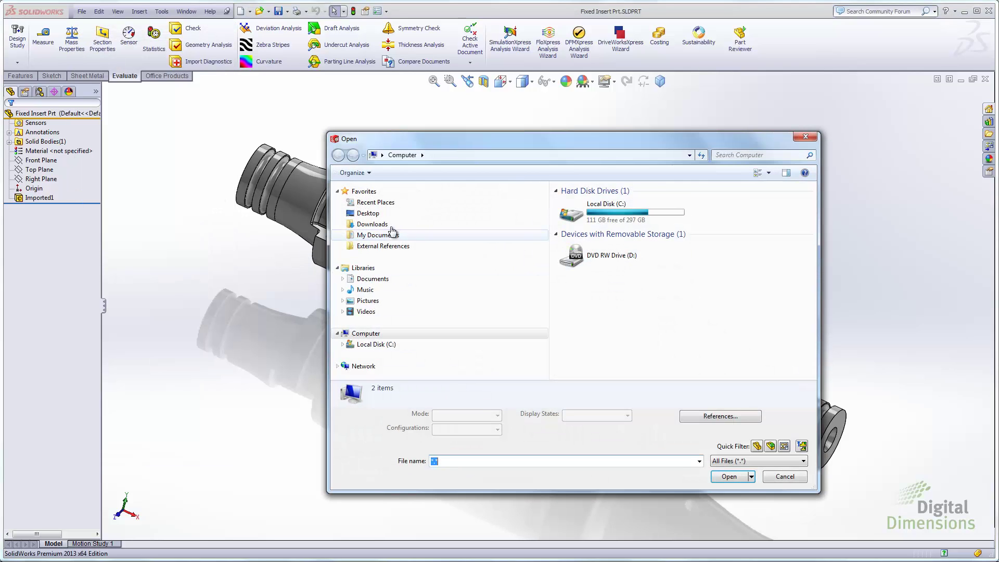
{"action": "left_click", "coordinate": [377, 246]}
{"action": "left_click", "coordinate": [590, 203]}
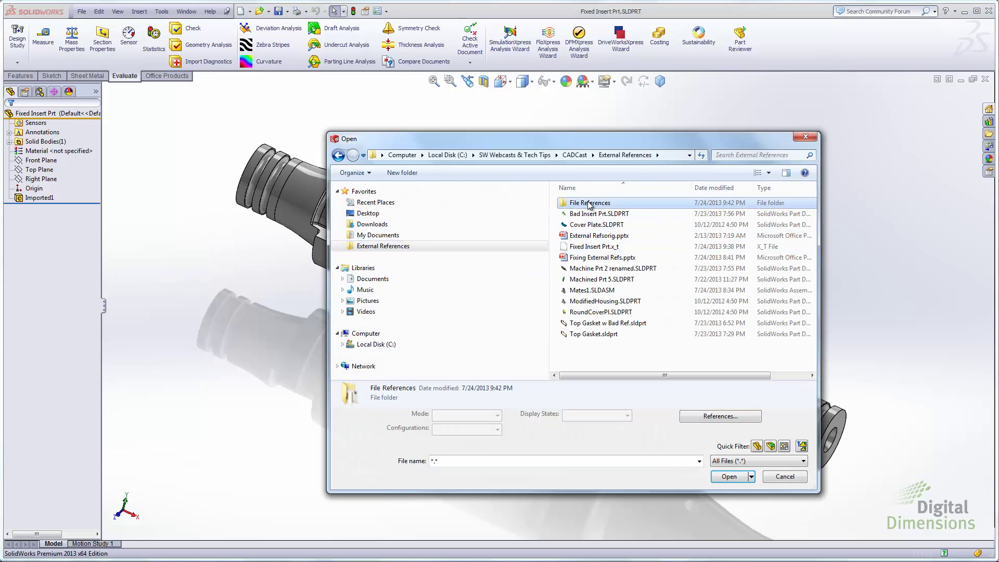
{"action": "double_click", "coordinate": [590, 203]}
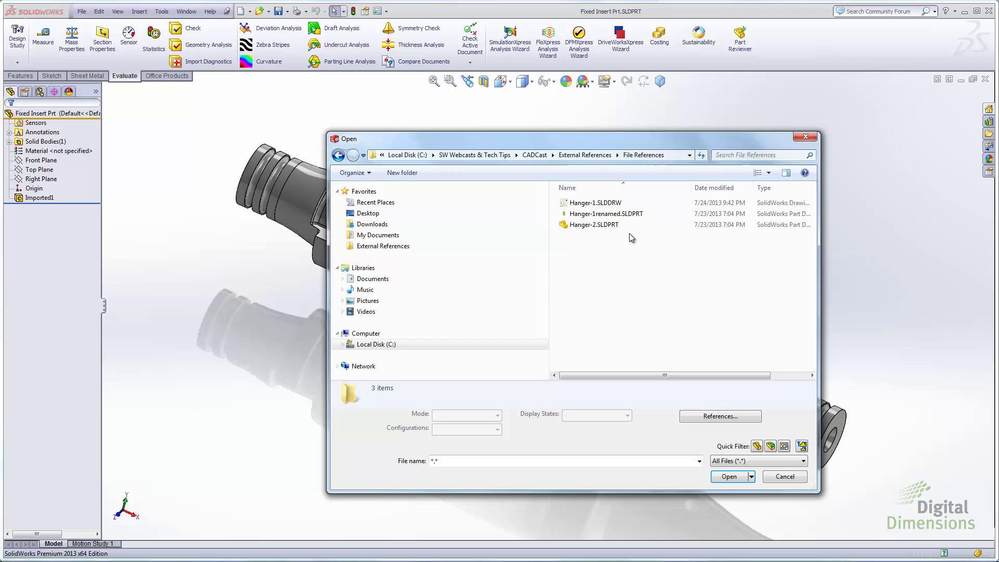
{"action": "left_click", "coordinate": [593, 203]}
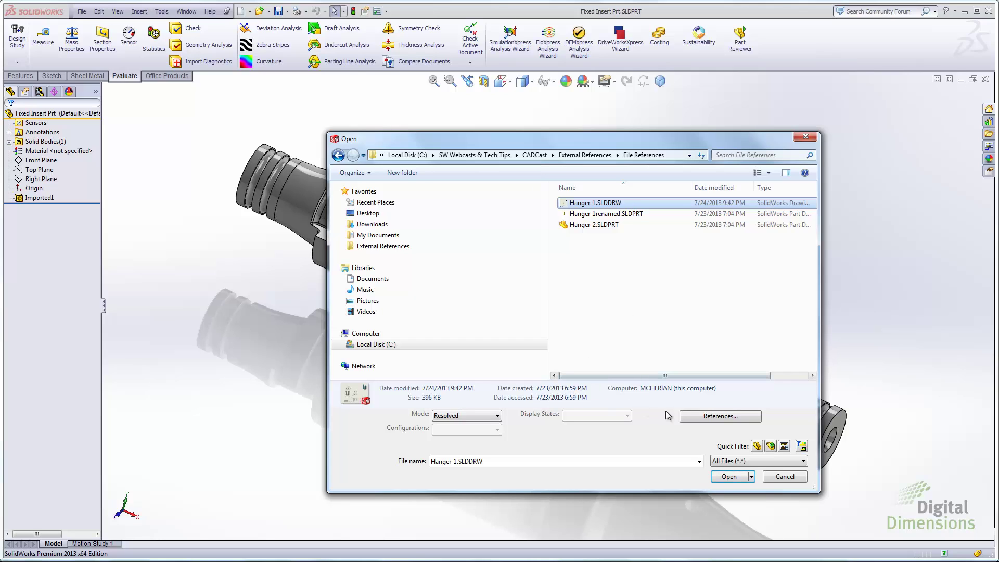
Redirect the drawing's part reference to Hanger-2.SLDPRT, and open the drawing without deleting any dangling detail items
{"action": "left_click", "coordinate": [720, 416]}
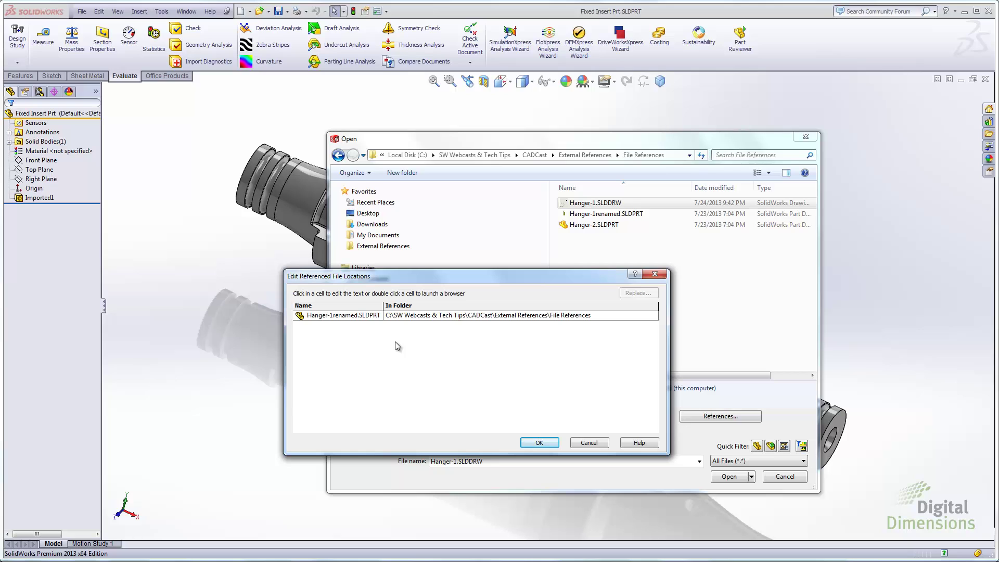
{"action": "double_click", "coordinate": [342, 315]}
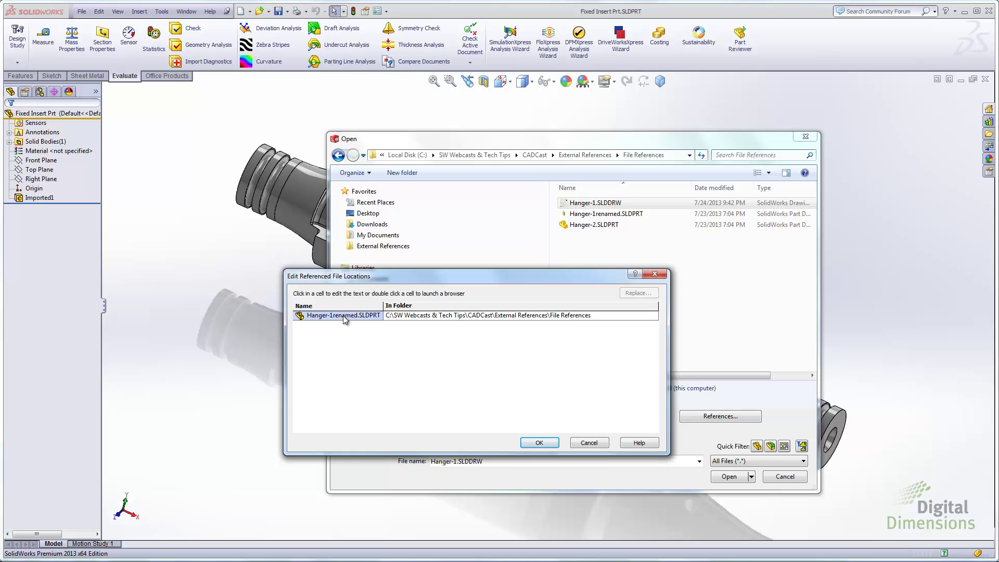
{"action": "left_click", "coordinate": [550, 313]}
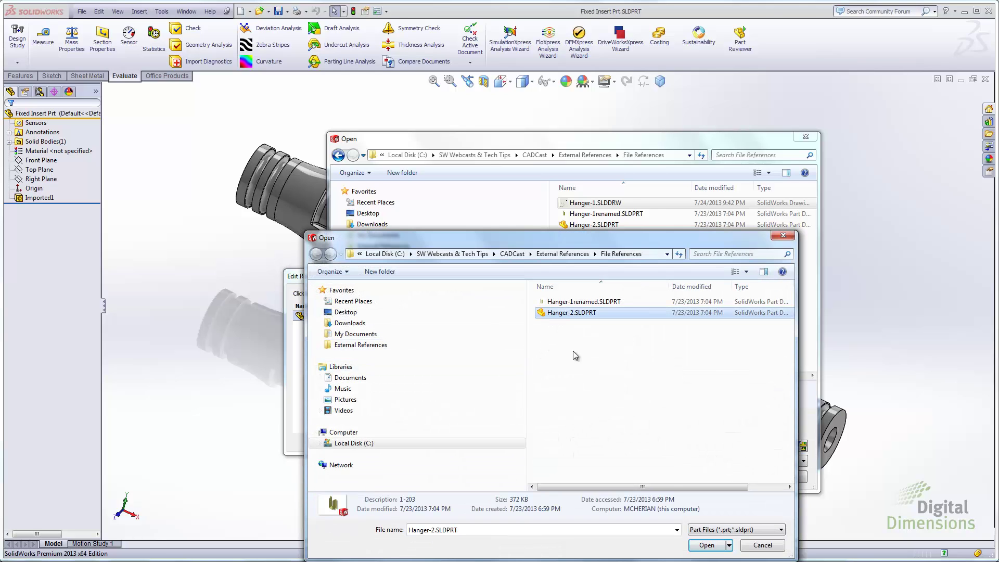
{"action": "left_click", "coordinate": [699, 545]}
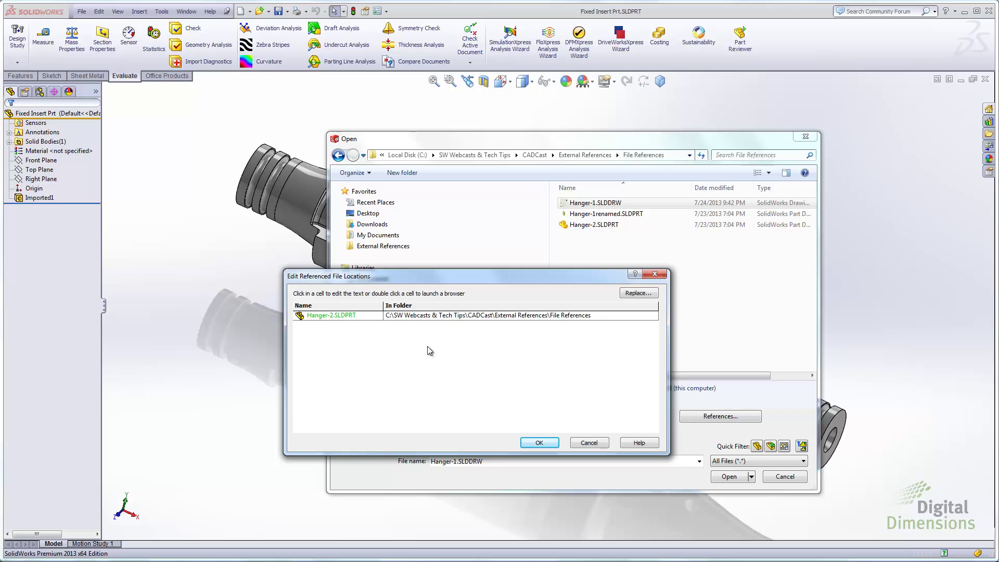
{"action": "left_click", "coordinate": [538, 443]}
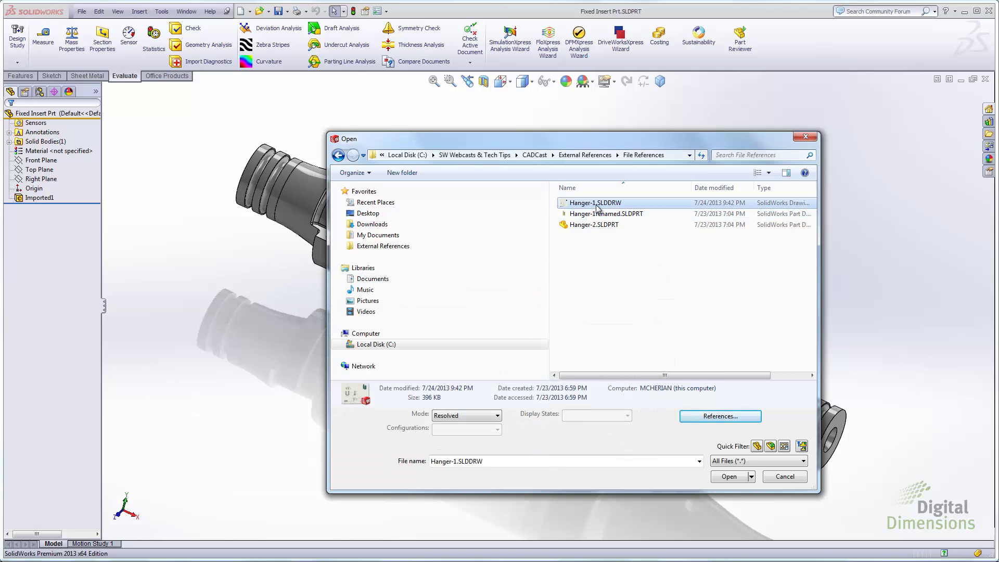
{"action": "left_click", "coordinate": [728, 476]}
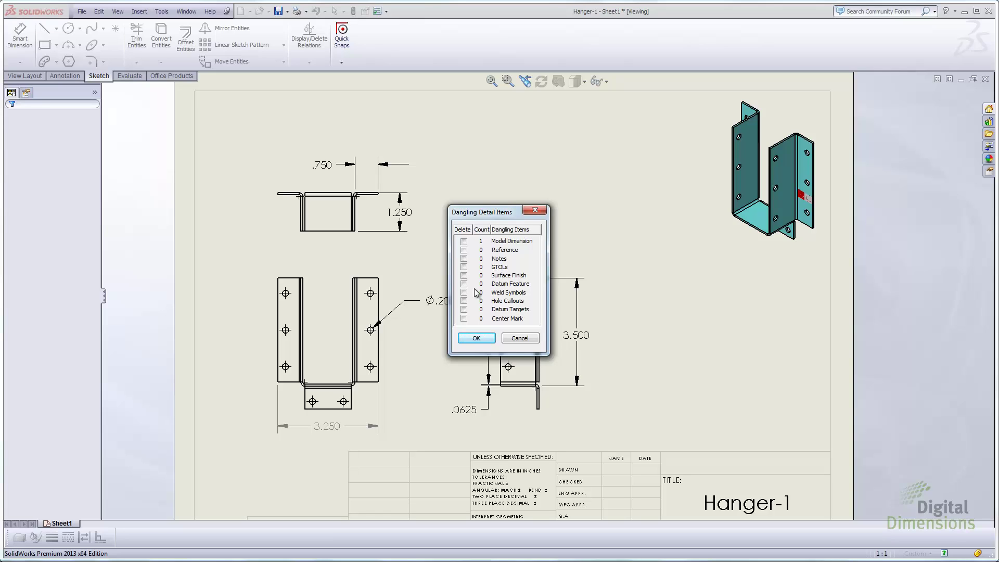
{"action": "left_click", "coordinate": [475, 339]}
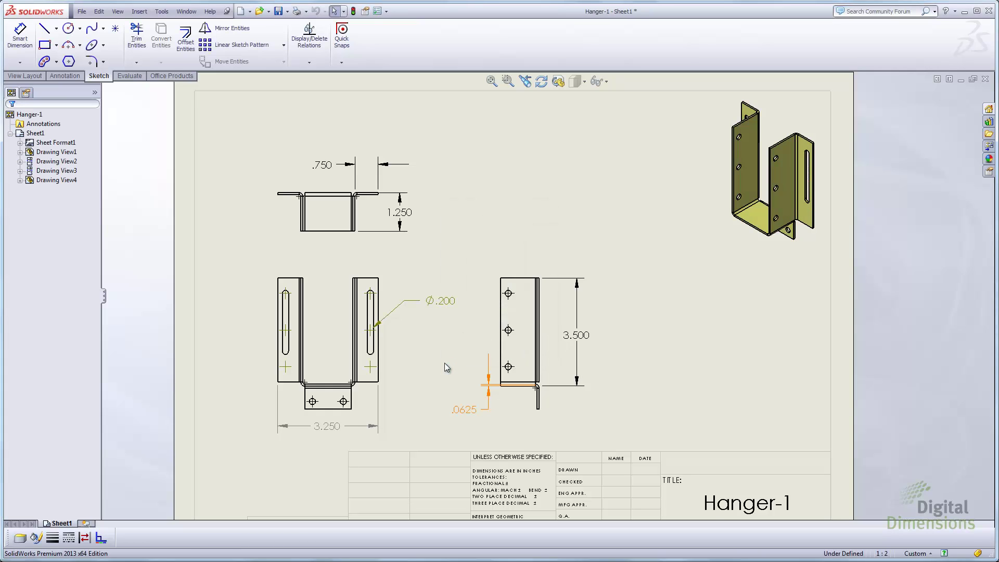
Delete the dangling Ø.200 hole dimension and the dangling center marks around the slots in the front view
{"action": "scroll", "coordinate": [379, 363], "scroll_direction": "down", "scroll_amount": 4}
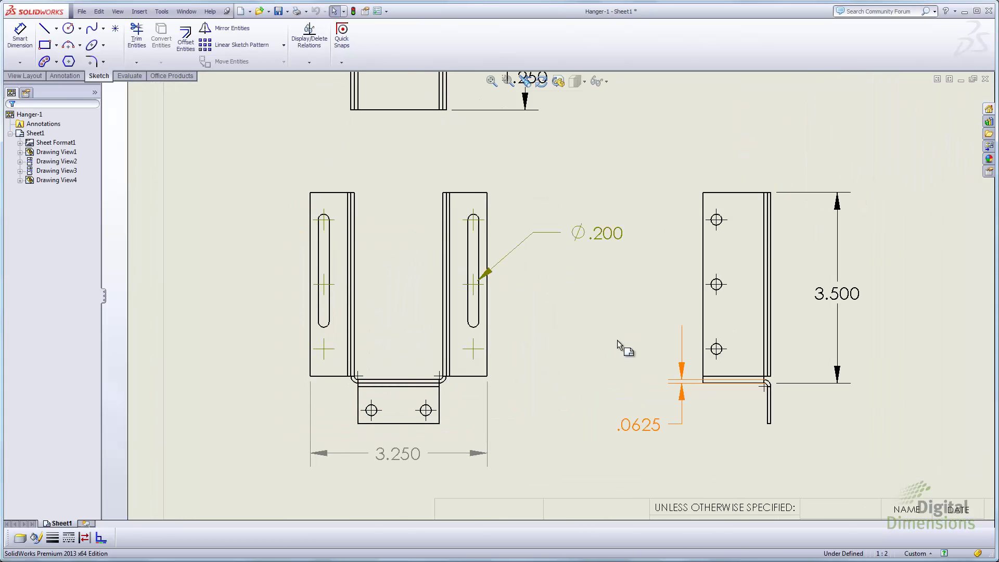
{"action": "left_click", "coordinate": [608, 239]}
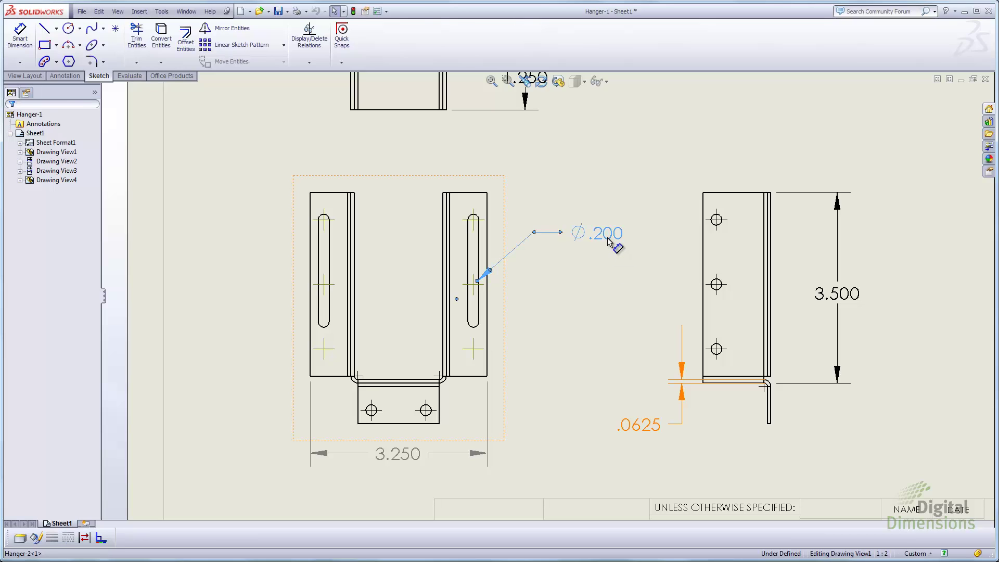
{"action": "key", "text": "Delete"}
{"action": "left_click_drag", "start_coordinate": [244, 167], "coordinate": [521, 393]}
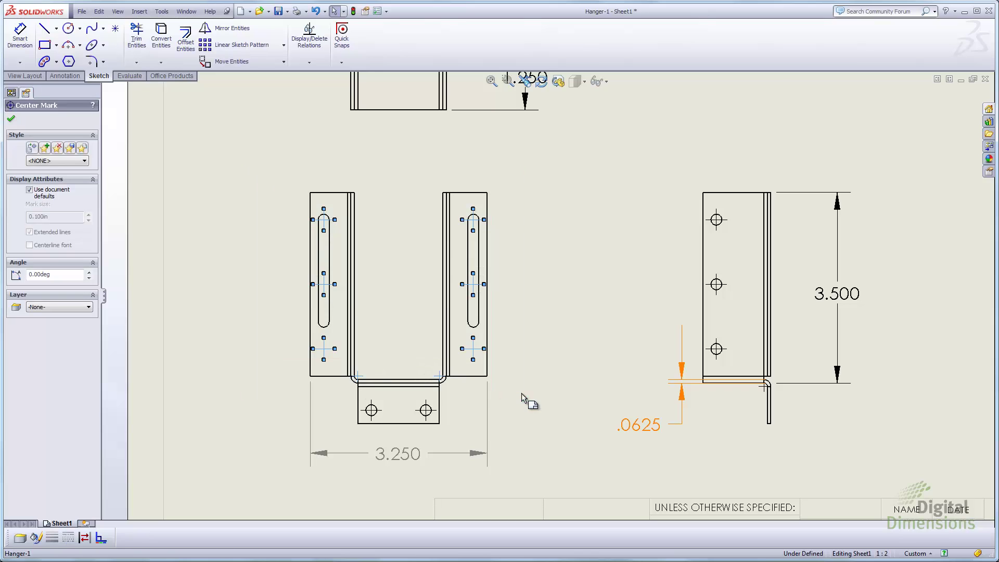
{"action": "key", "text": "Delete"}
Add a radius dimension to the upper arc of the right-hand slot in the front view with Smart Dimension
{"action": "scroll", "coordinate": [426, 329], "scroll_direction": "down", "scroll_amount": 3}
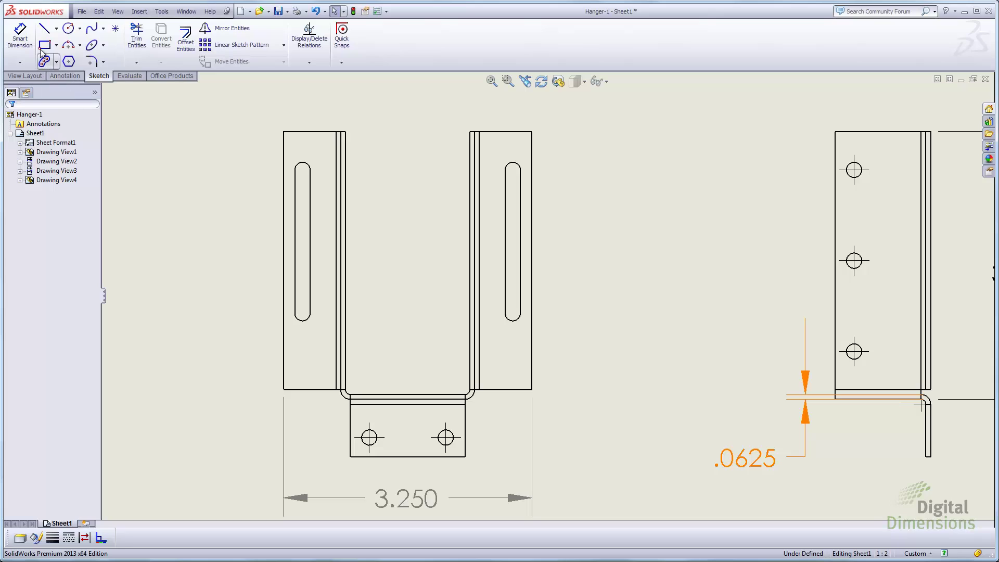
{"action": "left_click", "coordinate": [20, 35]}
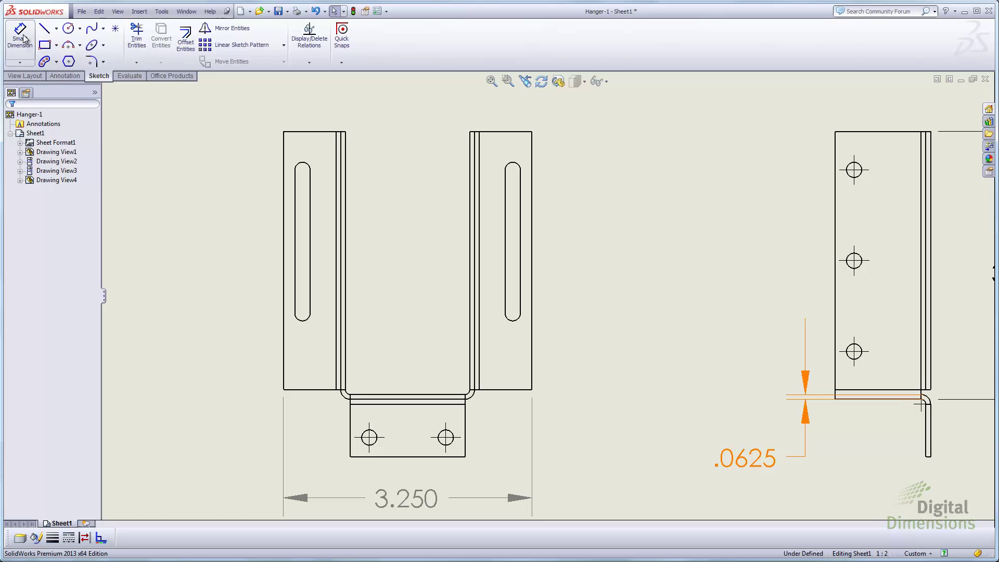
{"action": "left_click", "coordinate": [519, 166]}
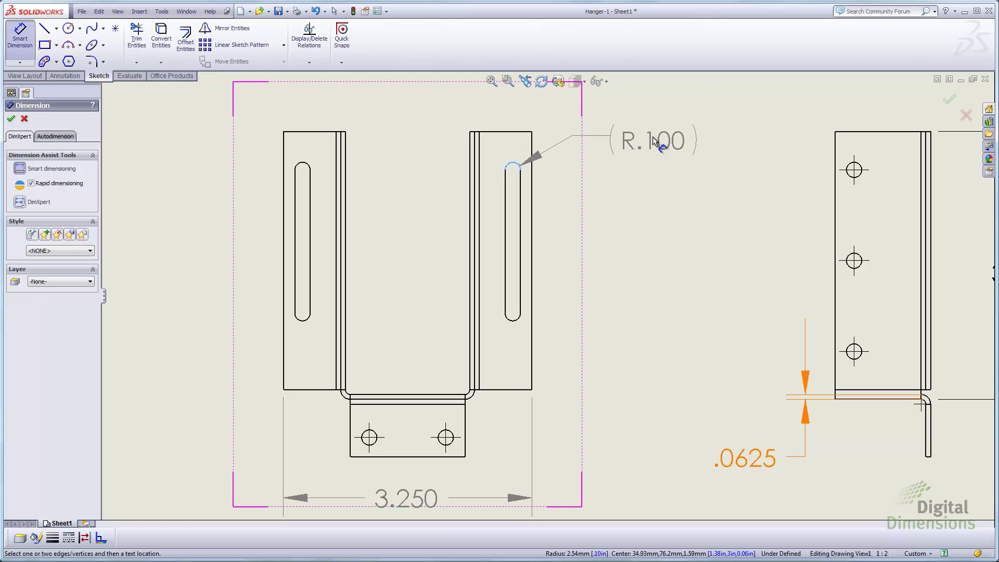
{"action": "left_click", "coordinate": [652, 136]}
Add center marks at the upper and lower ends of both slots in the front view
{"action": "left_click", "coordinate": [65, 76]}
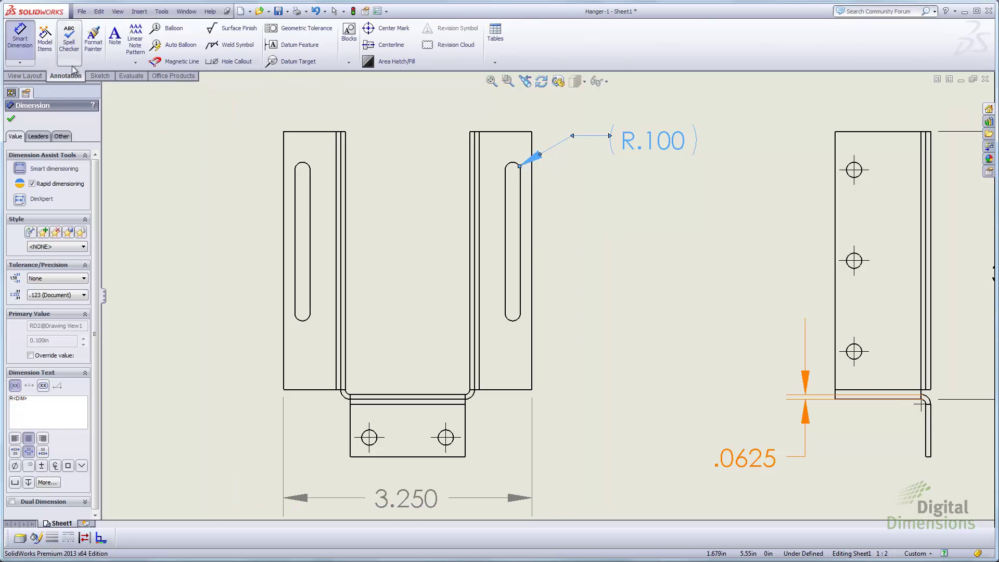
{"action": "left_click", "coordinate": [388, 28]}
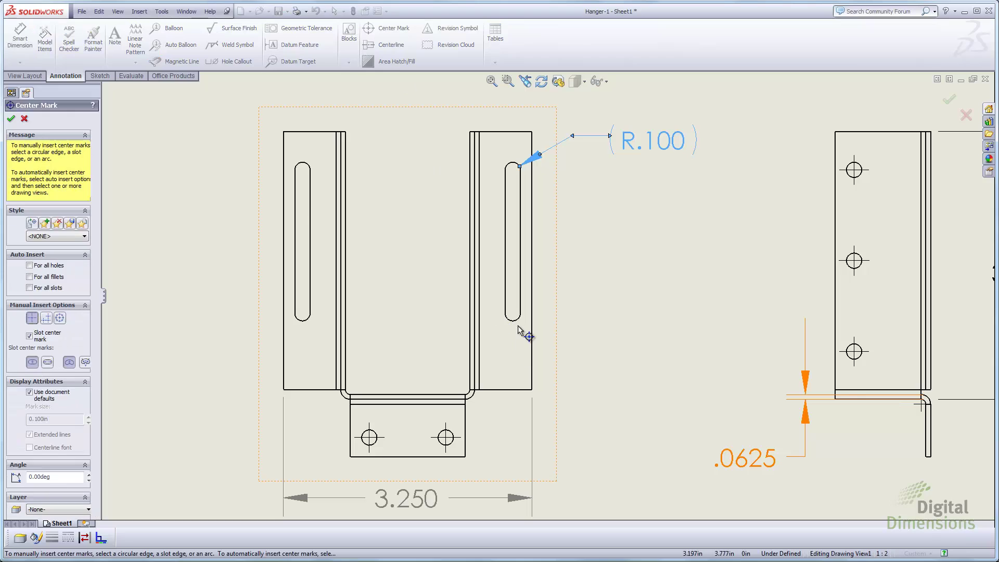
{"action": "left_click", "coordinate": [517, 319]}
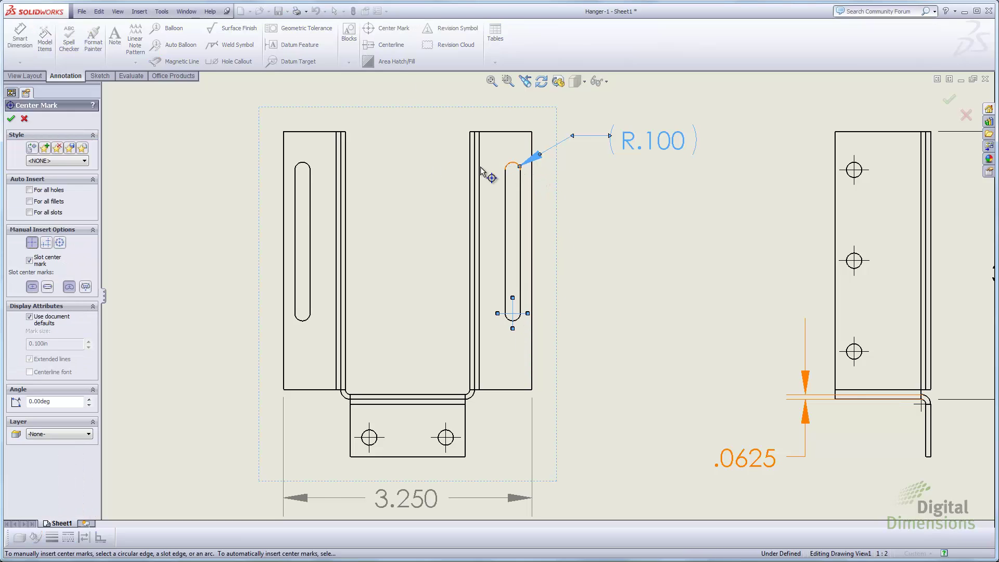
{"action": "left_click", "coordinate": [311, 171]}
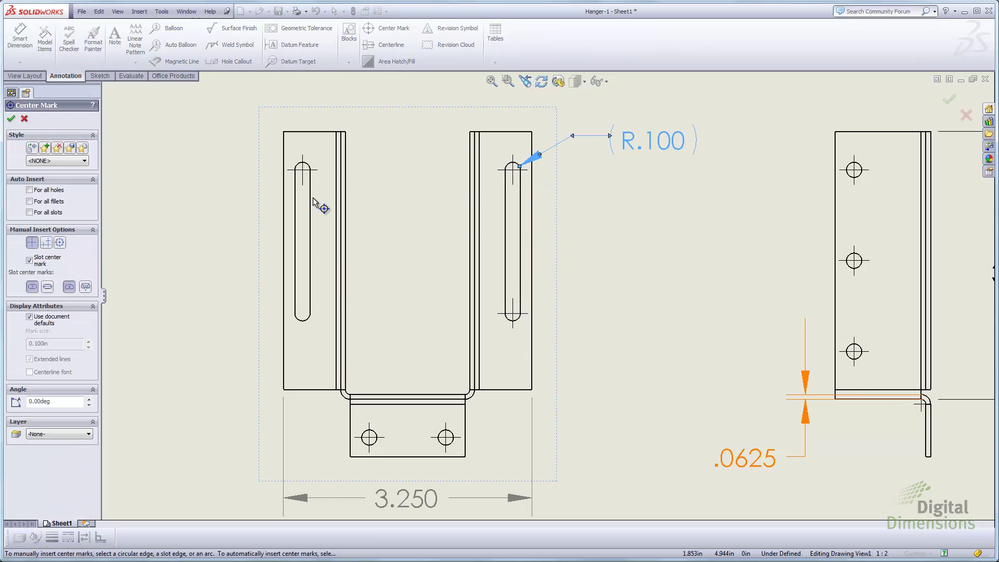
{"action": "left_click", "coordinate": [304, 322]}
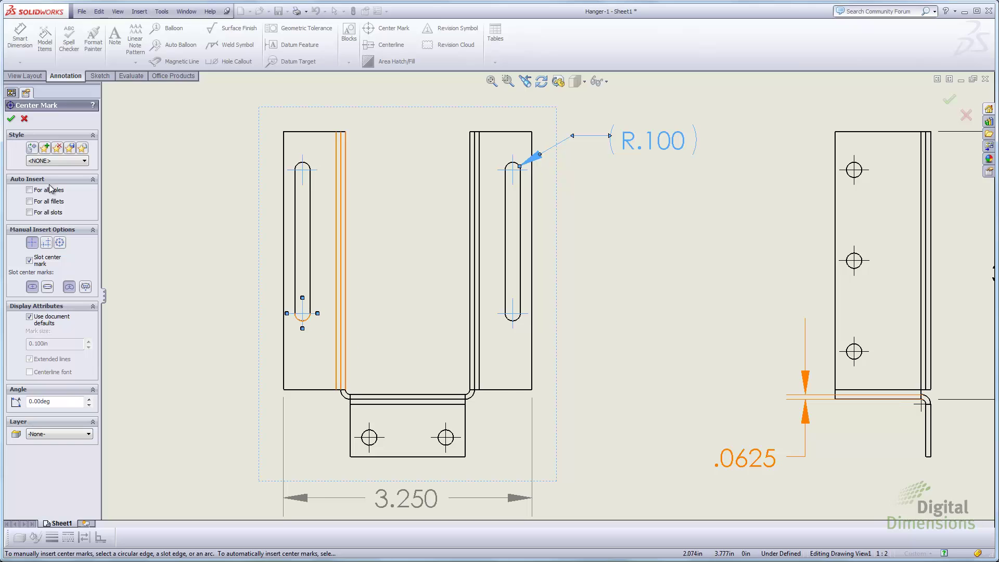
{"action": "left_click", "coordinate": [11, 118]}
Save the modified drawing as a copy named Hanger-2.SLDDRW in the File References folder
{"action": "scroll", "coordinate": [632, 355], "scroll_direction": "up", "scroll_amount": 5}
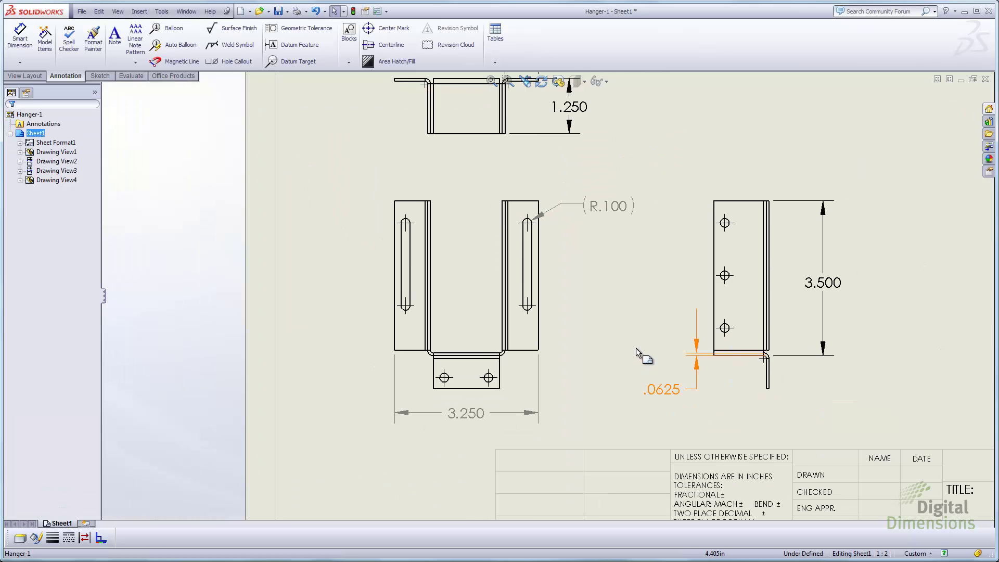
{"action": "scroll", "coordinate": [637, 352], "scroll_direction": "up", "scroll_amount": 4}
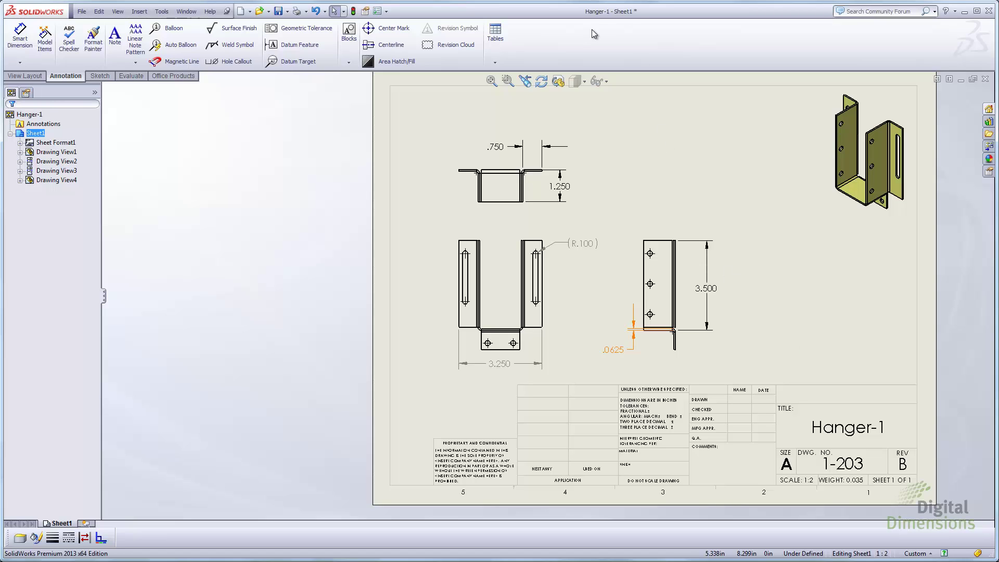
{"action": "left_click", "coordinate": [82, 12]}
{"action": "left_click", "coordinate": [105, 73]}
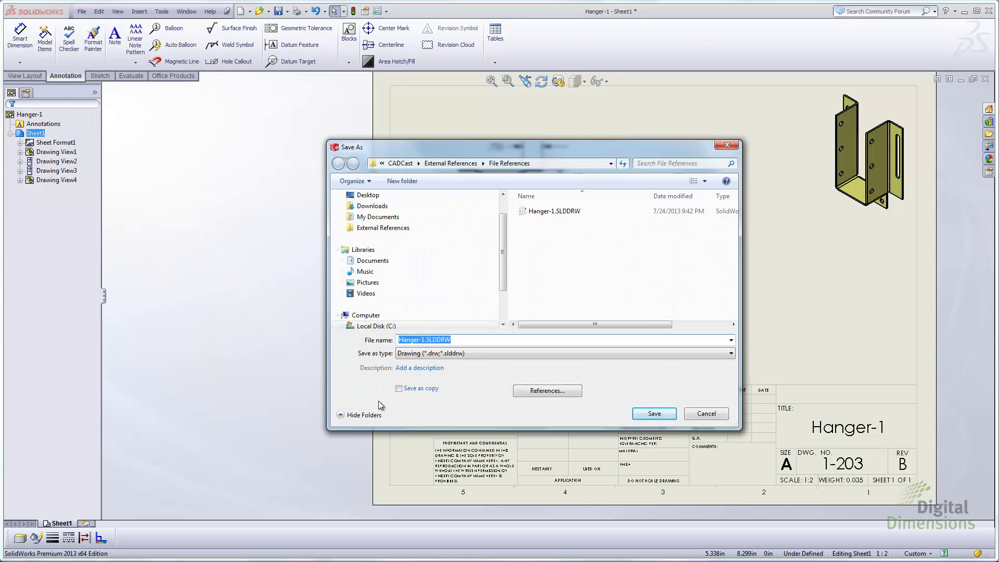
{"action": "left_click", "coordinate": [398, 389]}
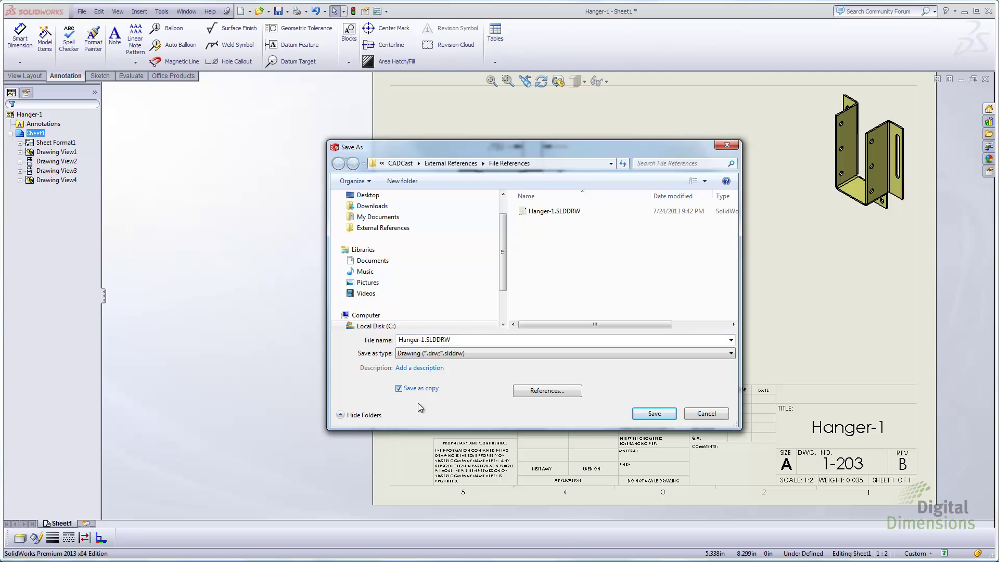
{"action": "double_click", "coordinate": [425, 339]}
{"action": "left_click", "coordinate": [425, 341]}
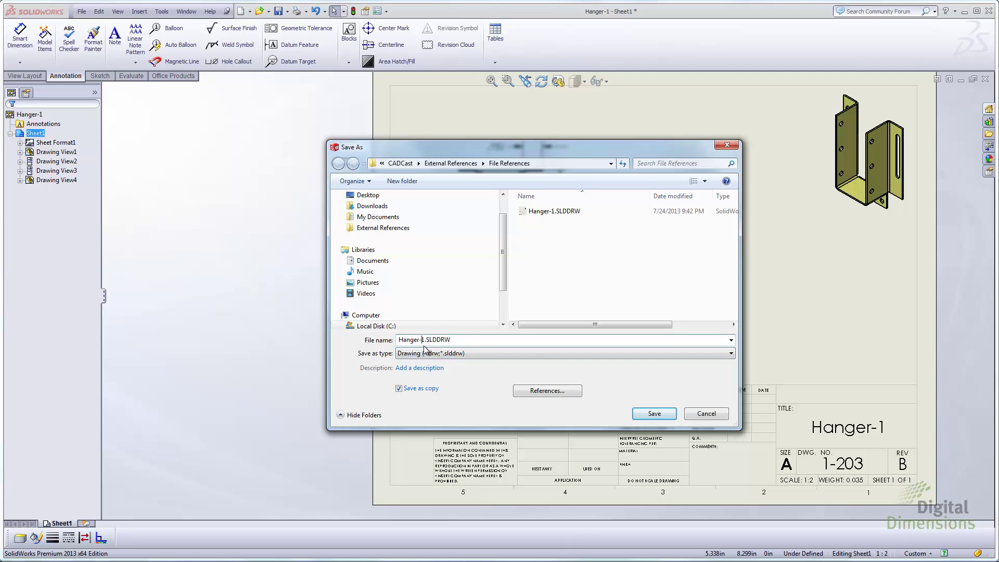
{"action": "key", "text": "BackSpace"}
{"action": "type", "text": "2"}
{"action": "left_click", "coordinate": [654, 415]}
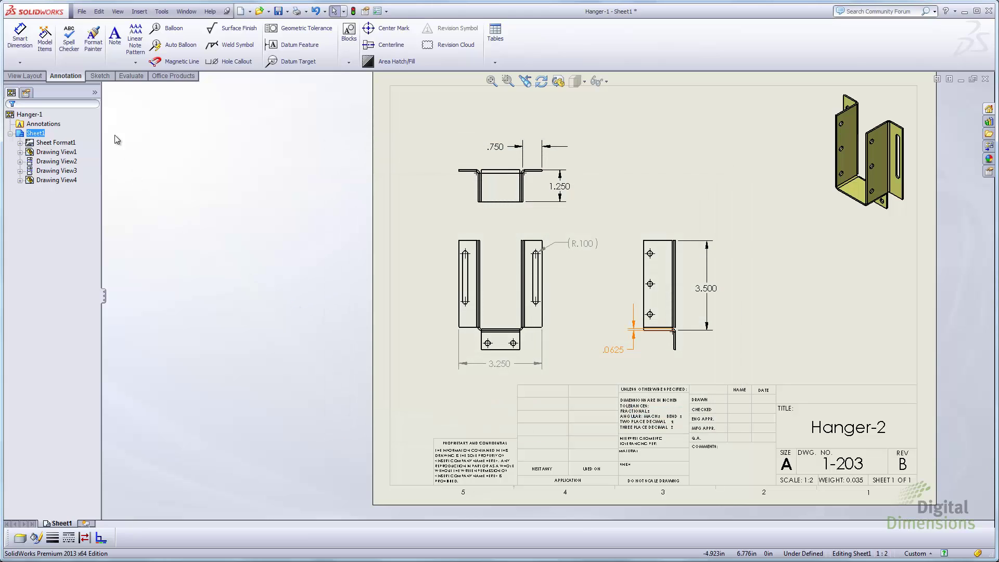
Close the Hanger-1 drawing and open Hanger-2.SLDDRW from the File References folder
{"action": "left_click", "coordinate": [82, 11]}
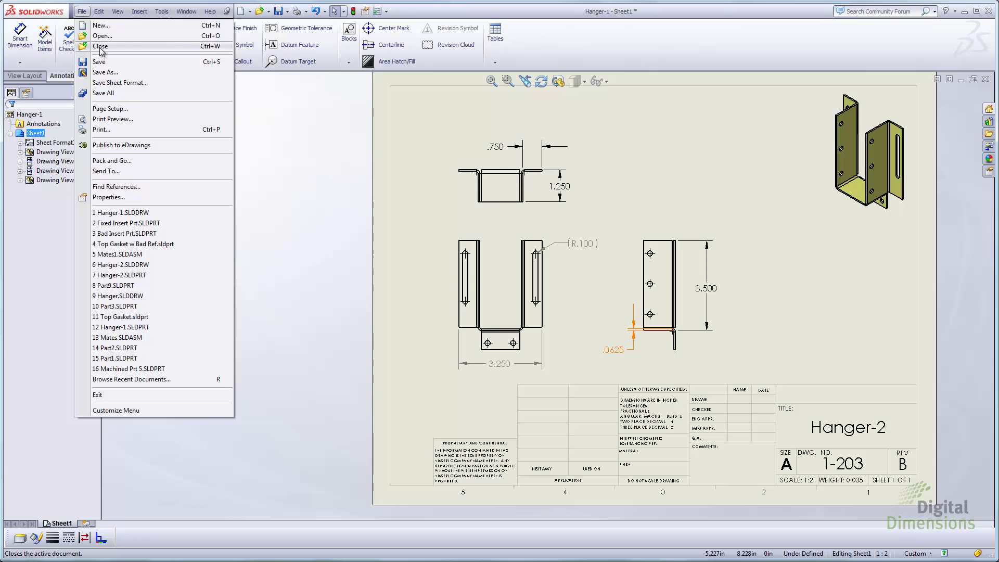
{"action": "left_click", "coordinate": [101, 47]}
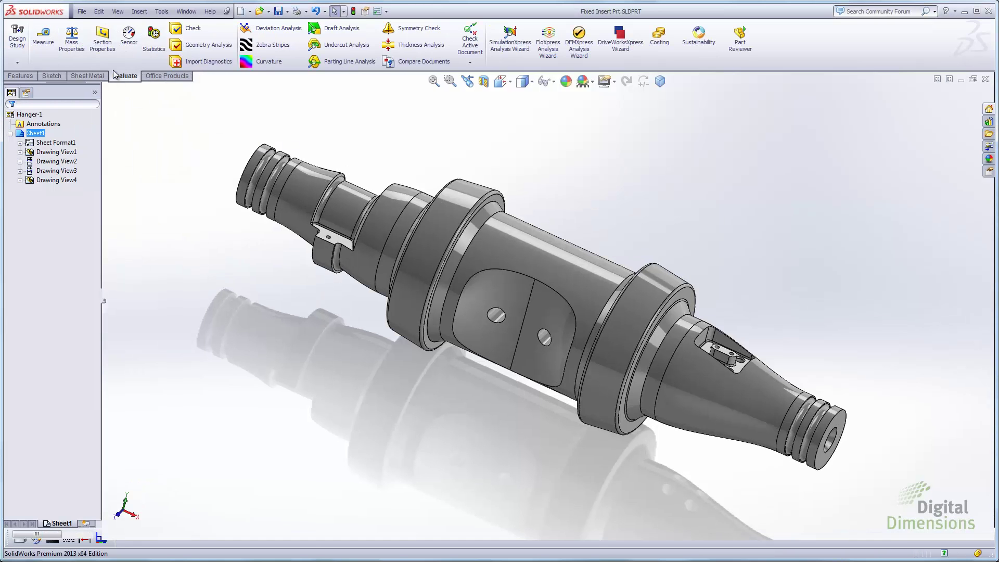
{"action": "left_click", "coordinate": [82, 11]}
{"action": "left_click", "coordinate": [102, 37]}
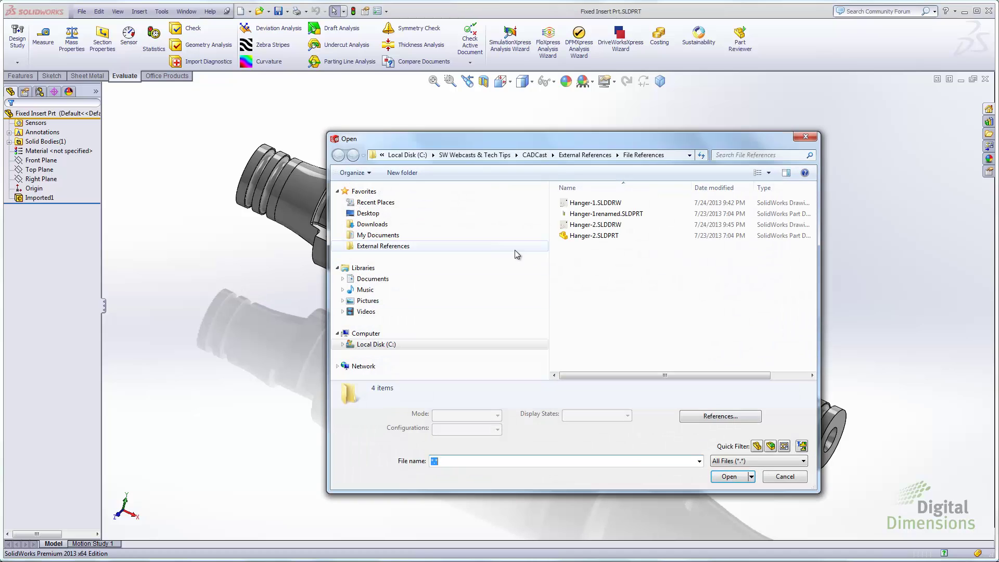
{"action": "left_click", "coordinate": [594, 224]}
{"action": "left_click", "coordinate": [722, 479]}
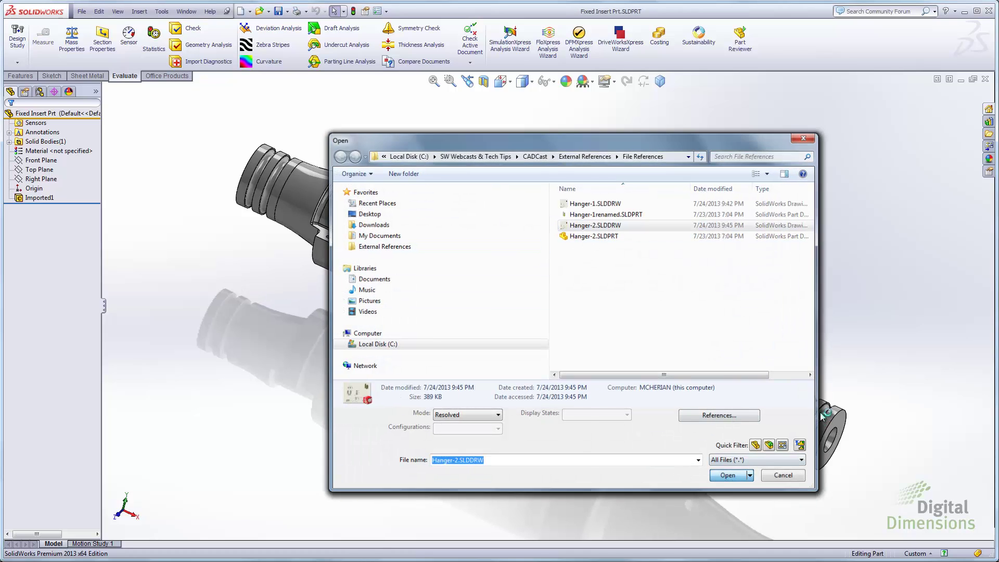
{"action": "scroll", "coordinate": [443, 310], "scroll_direction": "down", "scroll_amount": 4}
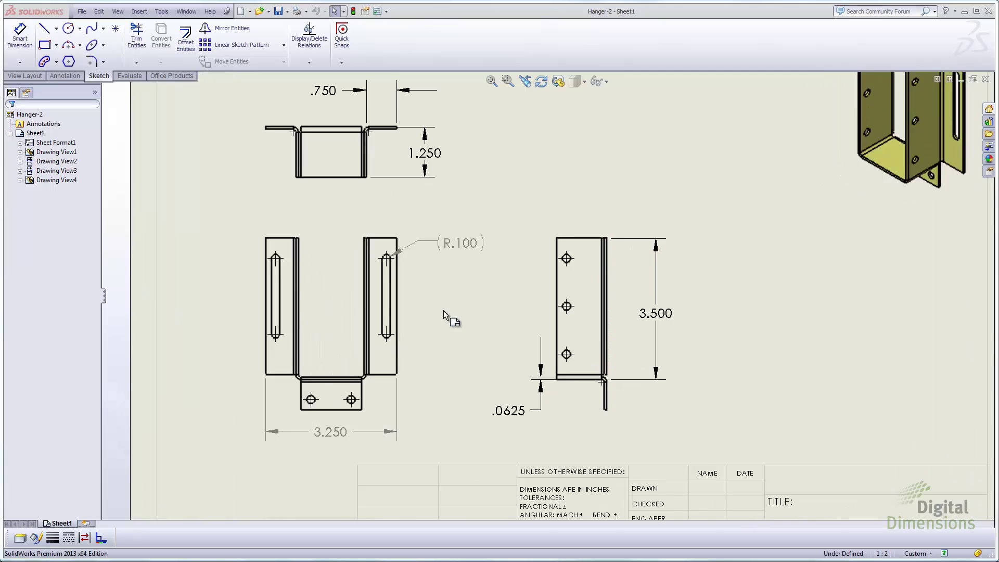
Check which files the Hanger-2 drawing references with Find References, and close the list
{"action": "left_click", "coordinate": [84, 12]}
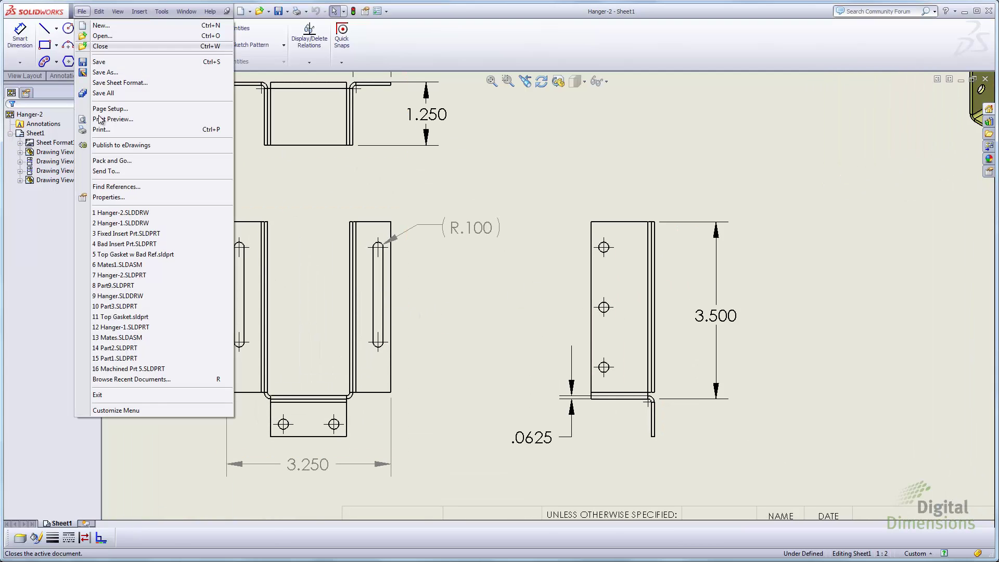
{"action": "left_click", "coordinate": [143, 188]}
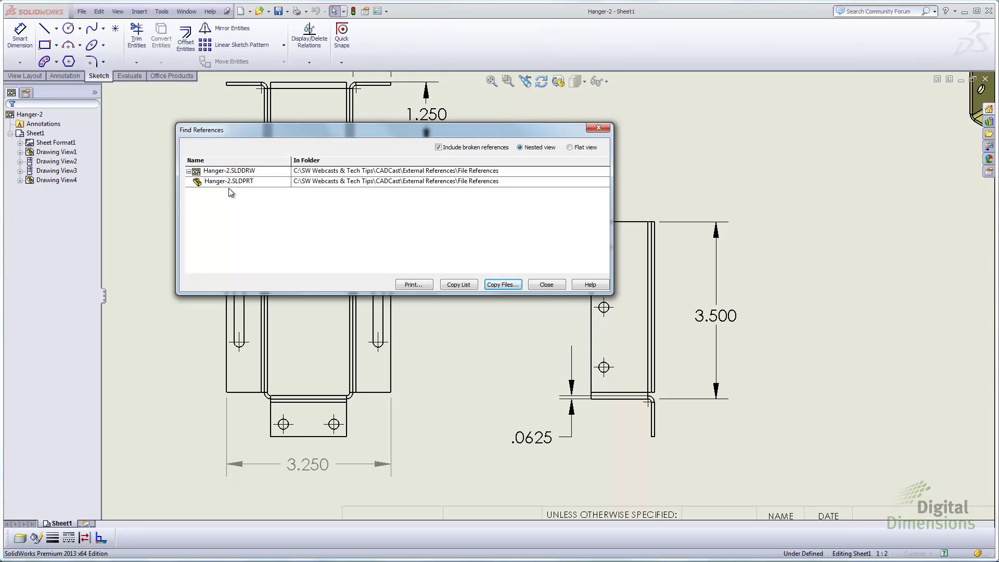
{"action": "left_click", "coordinate": [545, 286]}
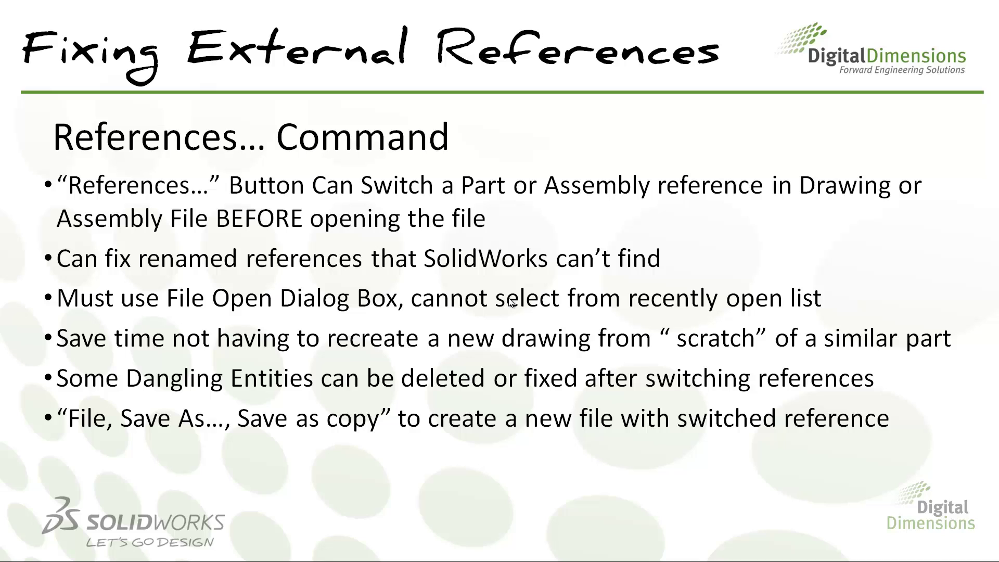
{"action": "key", "text": "Right"}
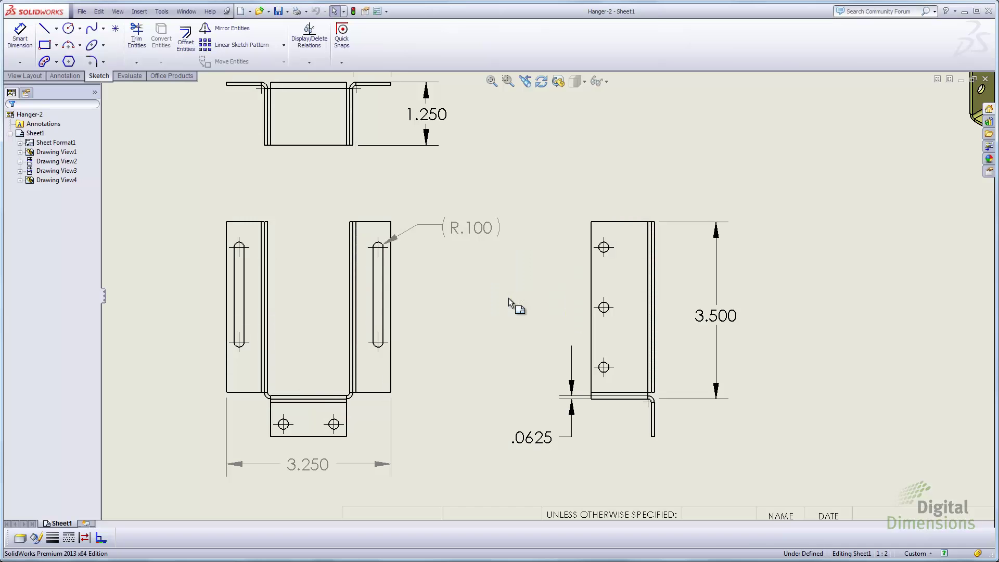
Close the Hanger-2 drawing and switch to the open Mates1 assembly
{"action": "left_click", "coordinate": [82, 11]}
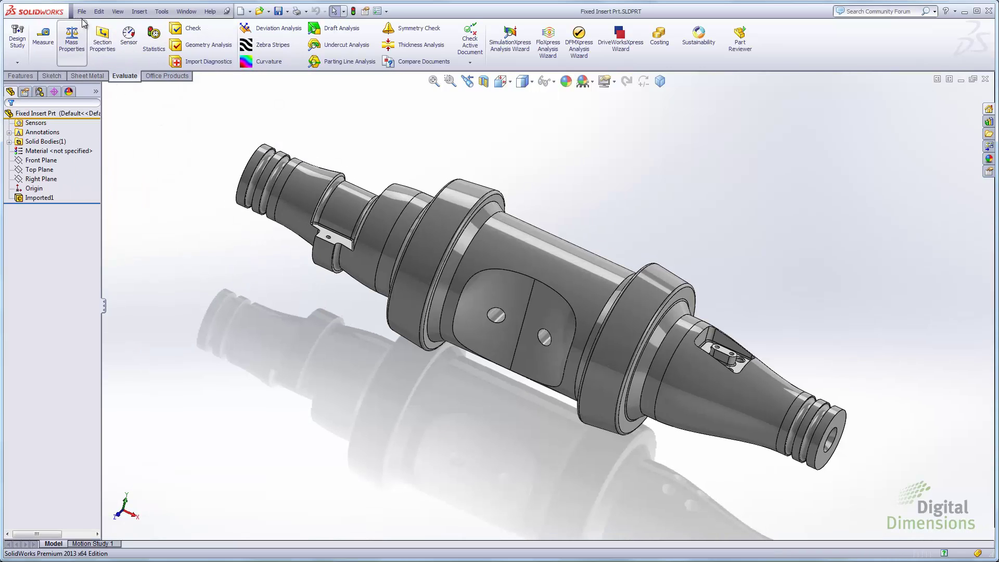
{"action": "key", "text": "ctrl+Tab"}
{"action": "key", "text": "ctrl+Tab"}
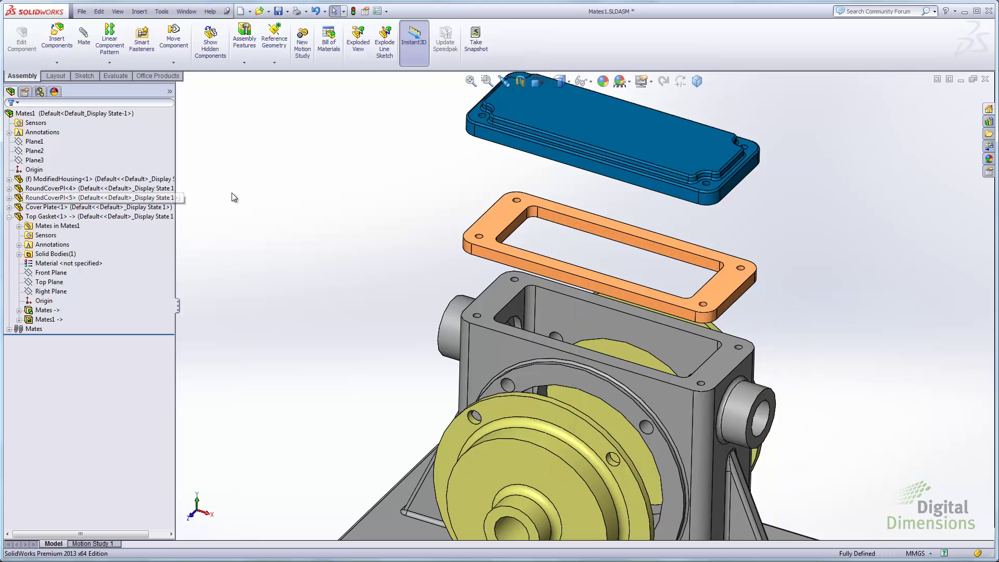
Hide the Cover Plate and Top Gasket components in the Mates1 assembly
{"action": "scroll", "coordinate": [692, 343], "scroll_direction": "down", "scroll_amount": 2}
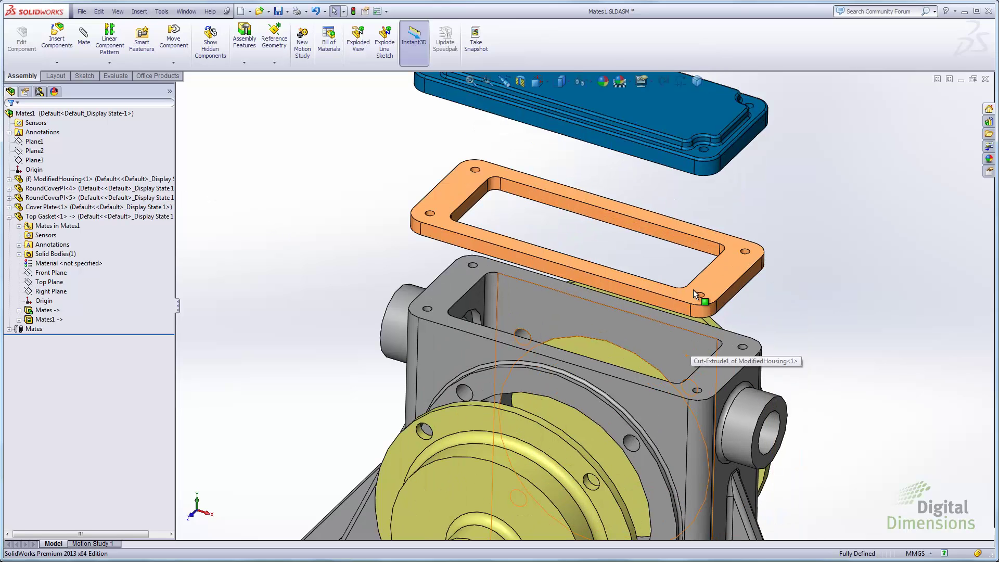
{"action": "scroll", "coordinate": [718, 265], "scroll_direction": "down", "scroll_amount": 1}
{"action": "key", "text": "z"}
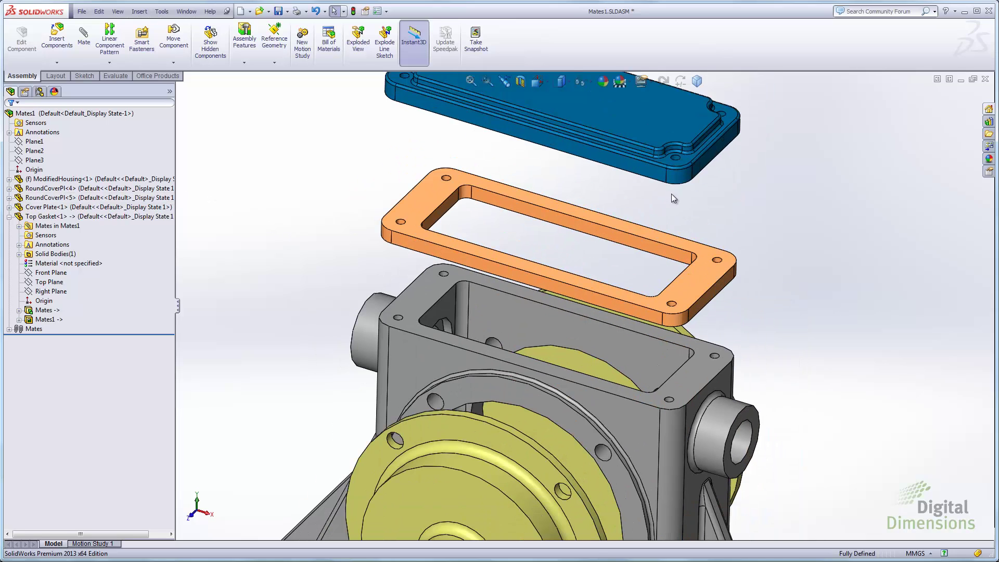
{"action": "right_click", "coordinate": [657, 130]}
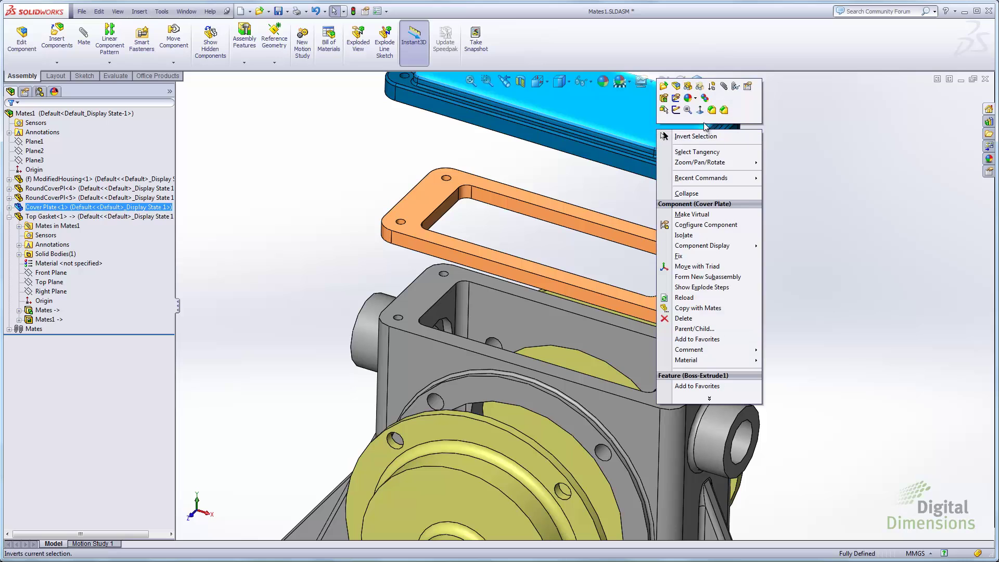
{"action": "left_click", "coordinate": [687, 86]}
{"action": "left_click", "coordinate": [699, 280]}
{"action": "right_click", "coordinate": [700, 279]}
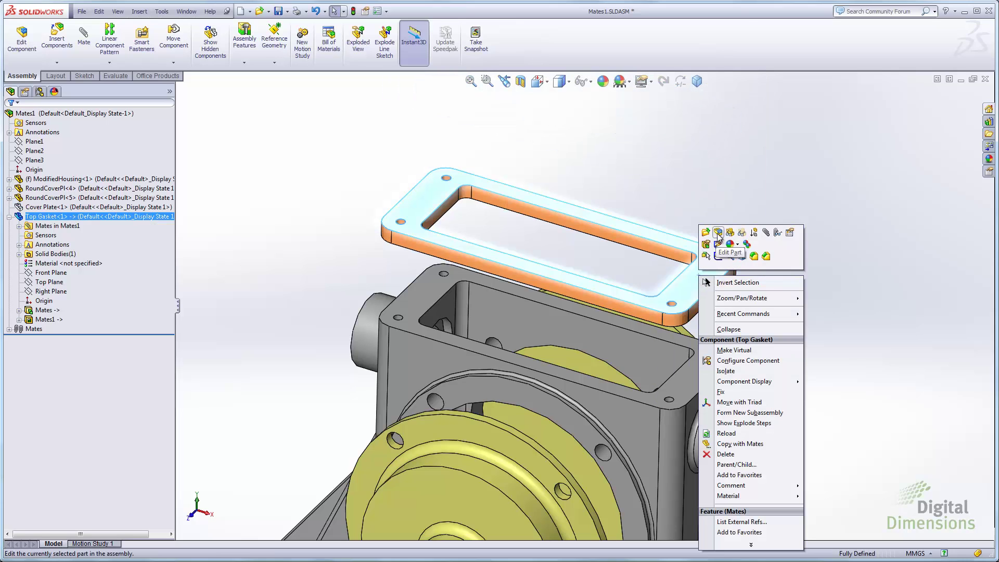
{"action": "left_click", "coordinate": [721, 238]}
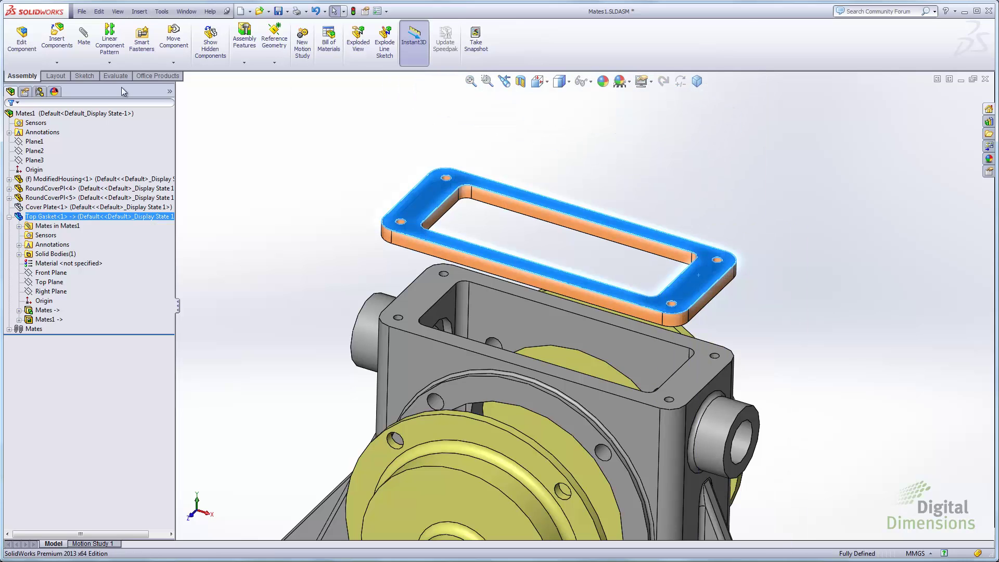
Insert a new part into the assembly, positioned on the top face of the ModifiedHousing component
{"action": "left_click", "coordinate": [56, 63]}
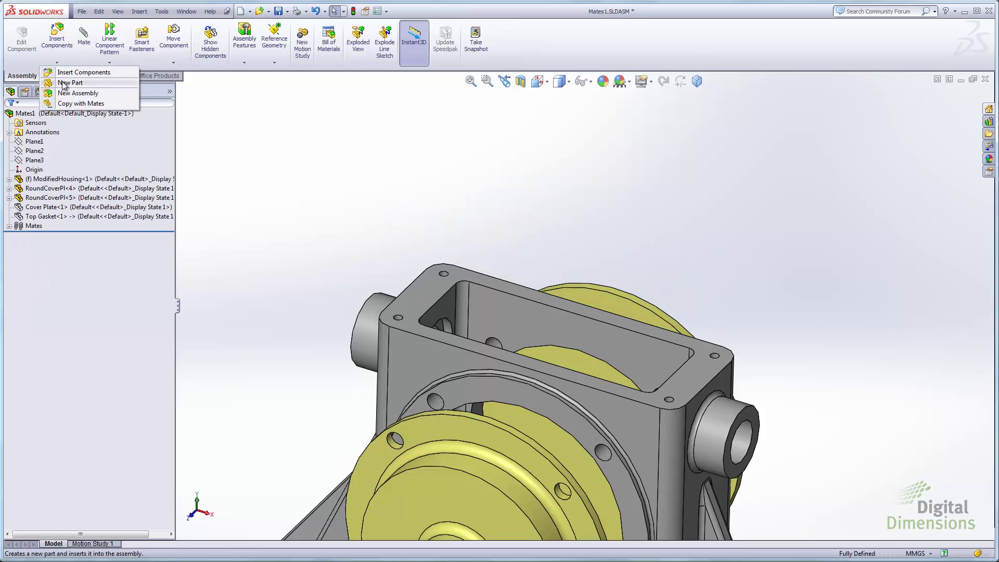
{"action": "left_click", "coordinate": [139, 11]}
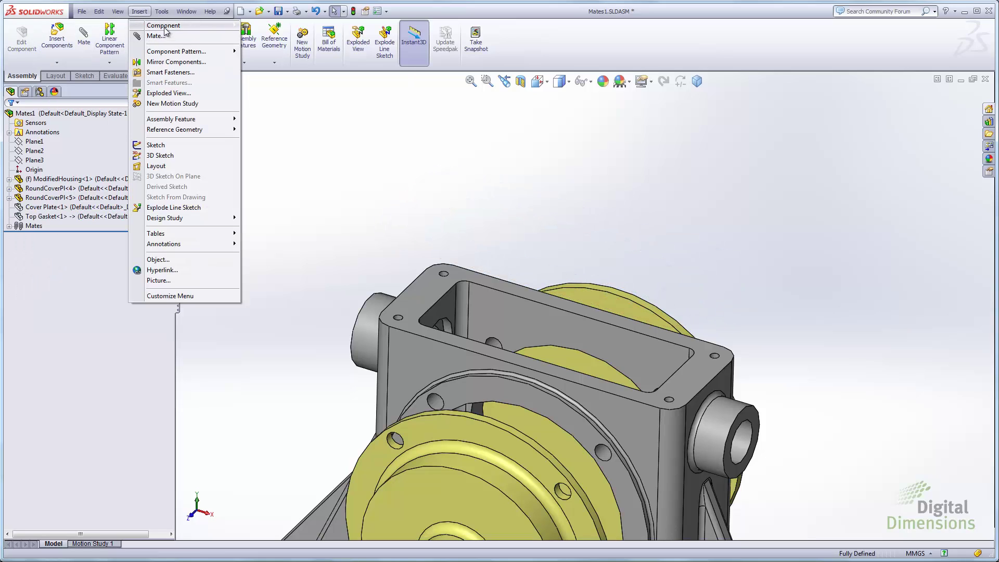
{"action": "mouse_move", "coordinate": [163, 25]}
{"action": "left_click", "coordinate": [271, 35]}
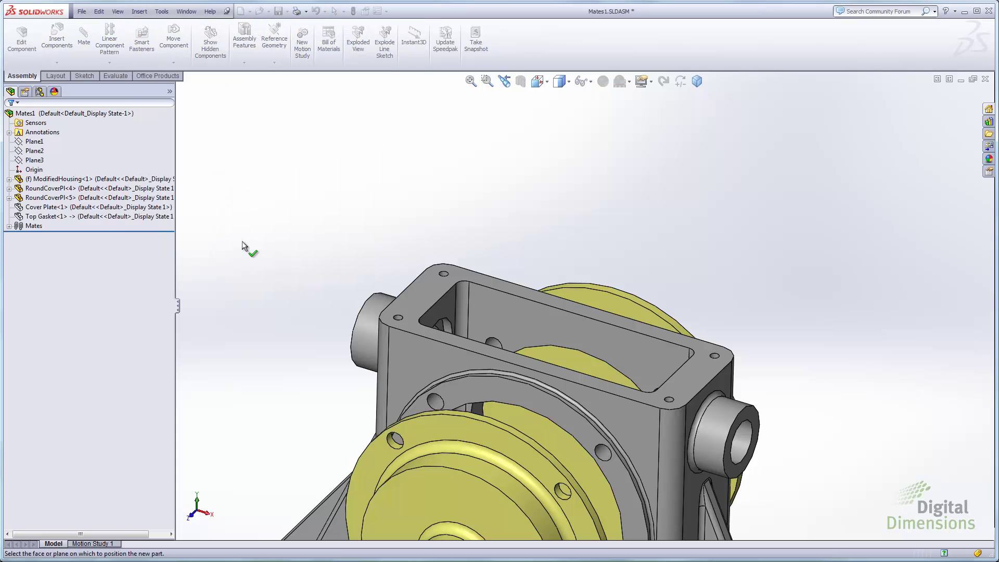
{"action": "scroll", "coordinate": [442, 323], "scroll_direction": "down", "scroll_amount": 4}
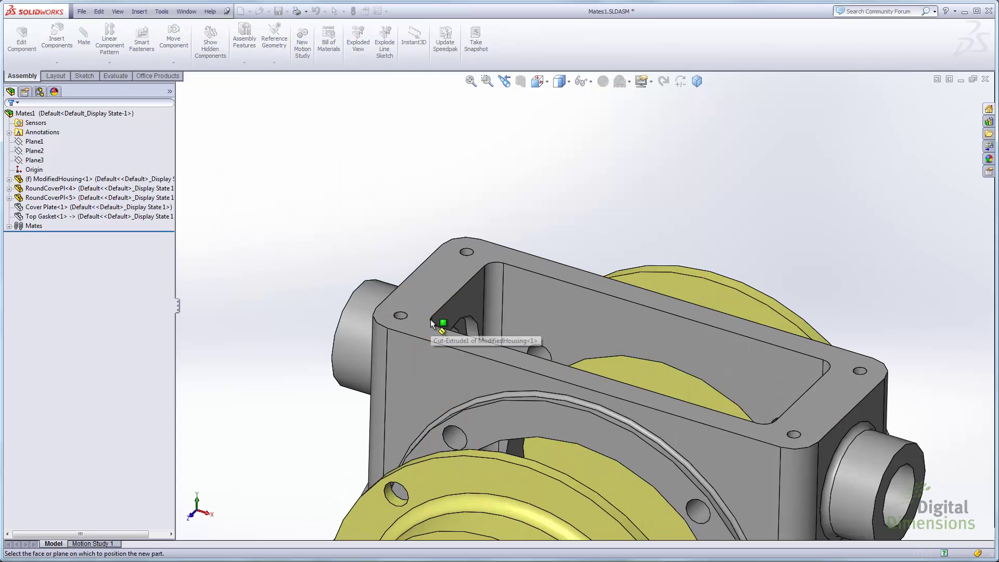
{"action": "left_click", "coordinate": [437, 292]}
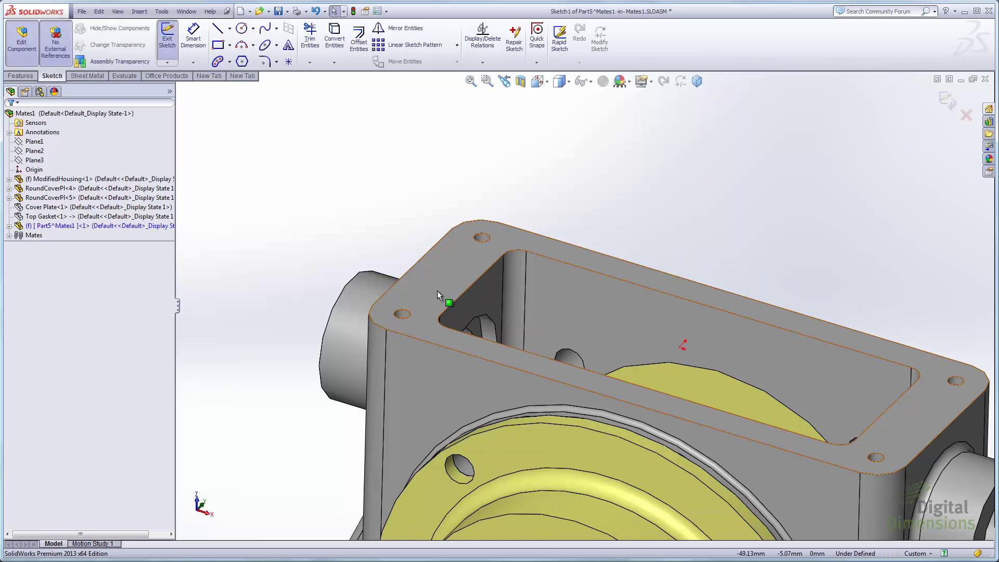
Convert the outer and inner outlines of the housing's top face into sketch entities with No External References active
{"action": "left_click", "coordinate": [434, 284]}
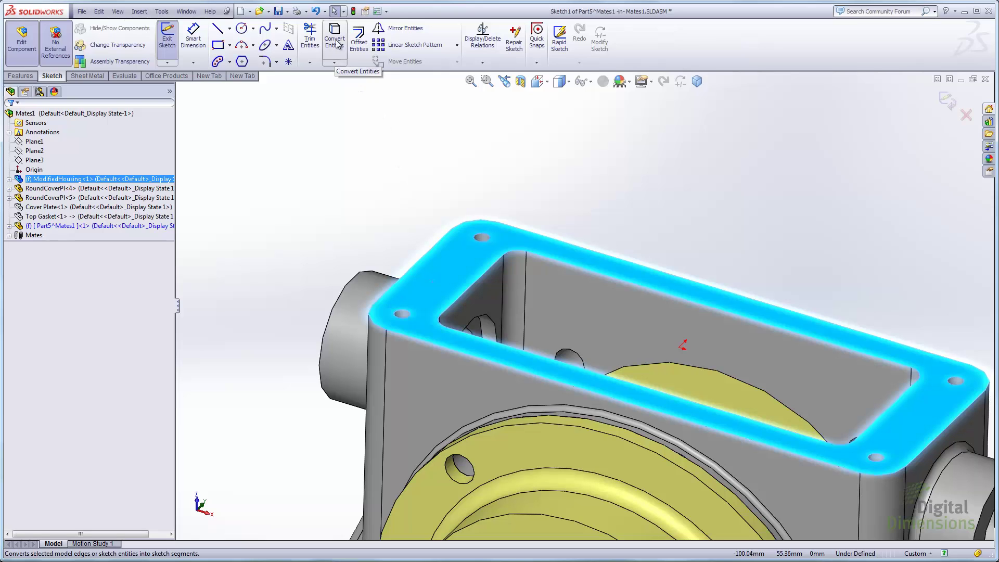
{"action": "left_click", "coordinate": [56, 59]}
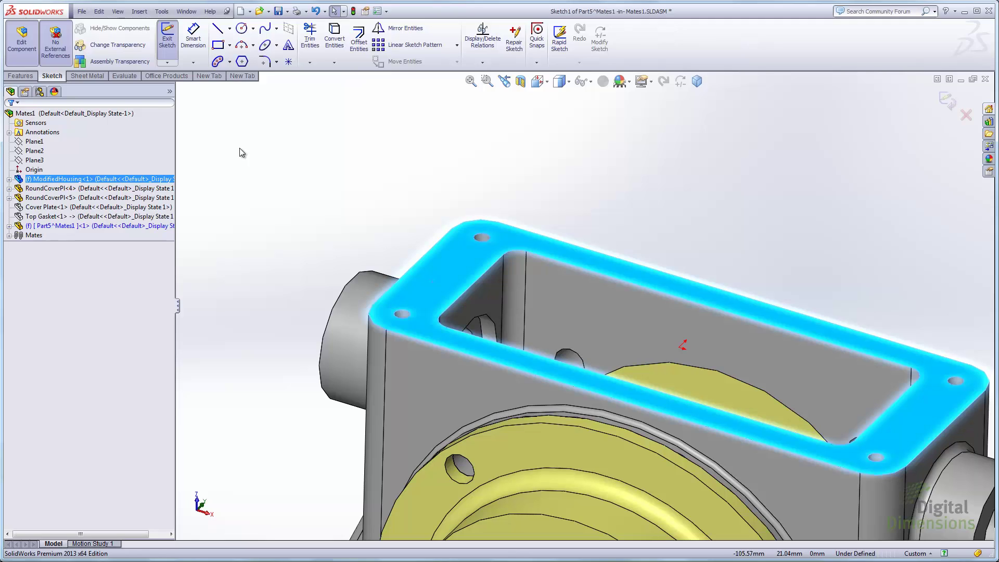
{"action": "left_click", "coordinate": [338, 45]}
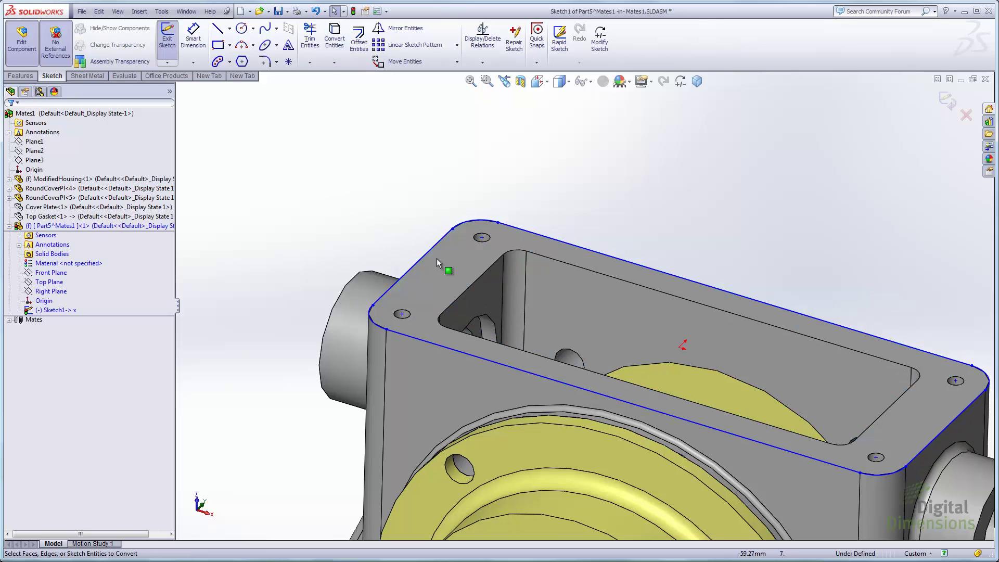
{"action": "left_click", "coordinate": [447, 273]}
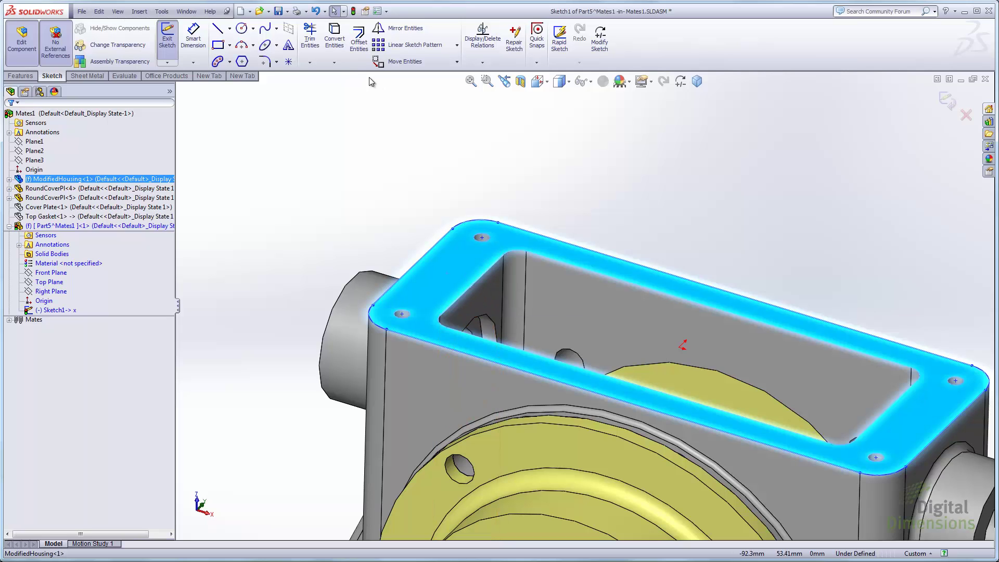
{"action": "left_click", "coordinate": [334, 39]}
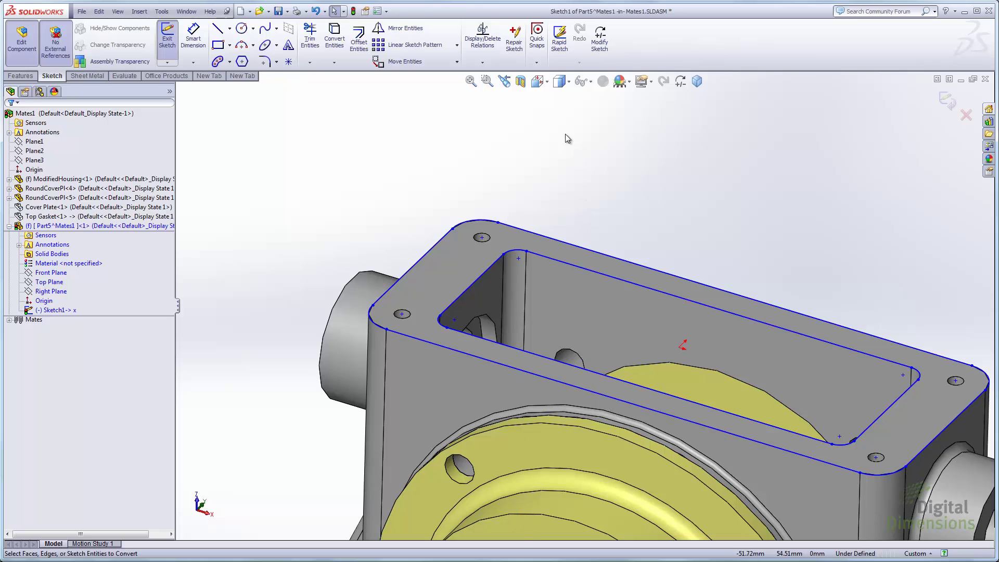
Inspect the converted outlines with hidden lines removed and restore the Shaded With Edges display
{"action": "mouse_move", "coordinate": [568, 81]}
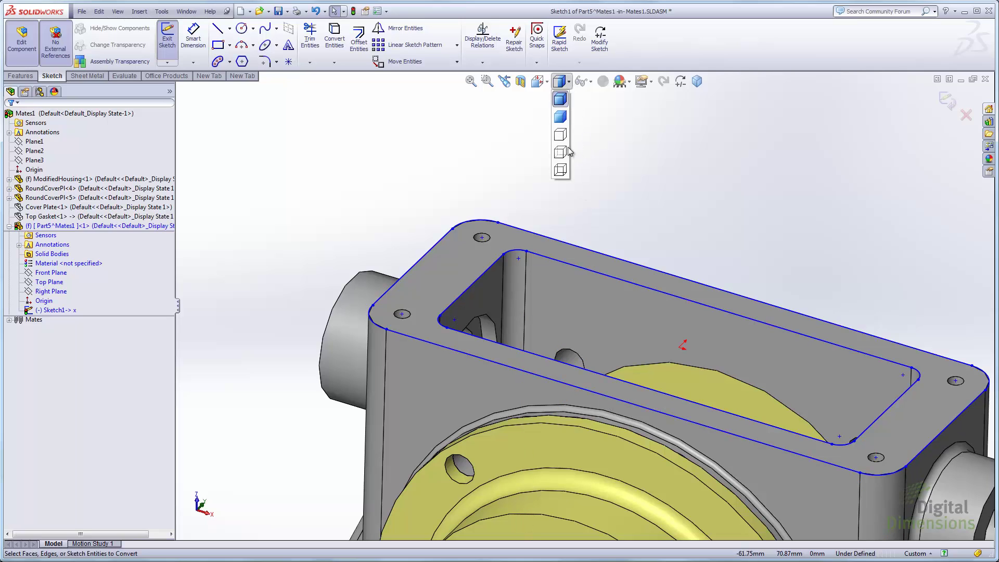
{"action": "left_click", "coordinate": [562, 145]}
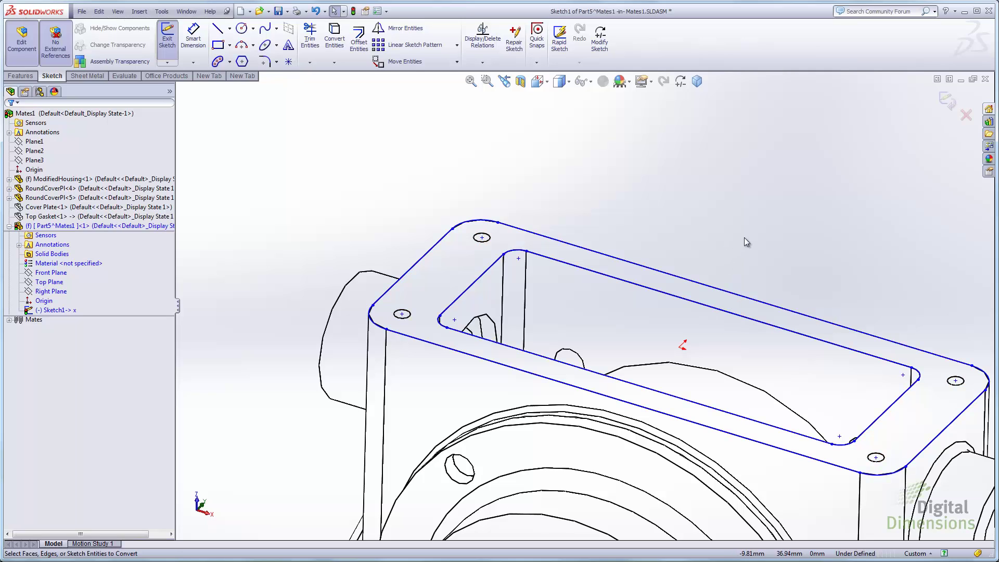
{"action": "left_click", "coordinate": [568, 84]}
{"action": "left_click", "coordinate": [563, 103]}
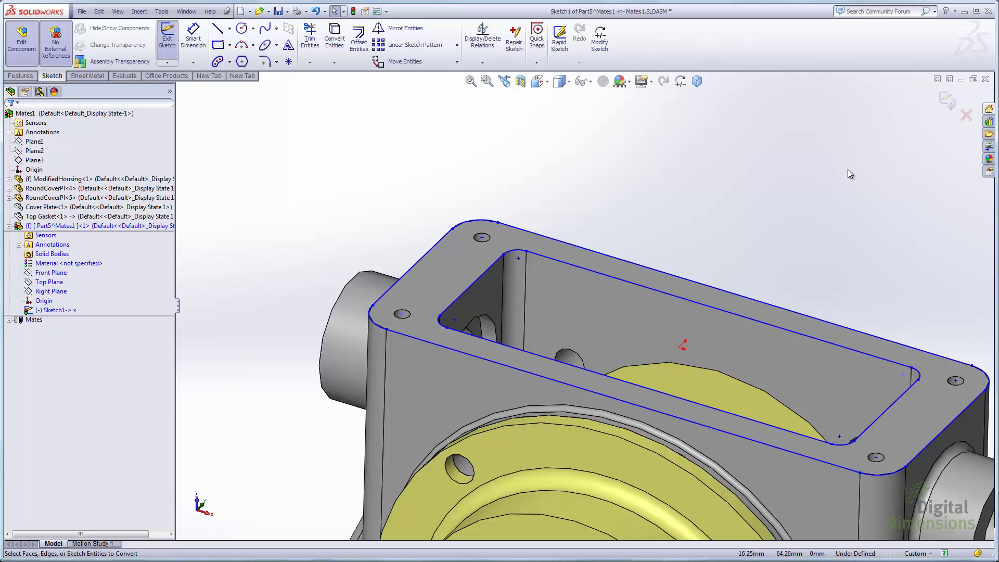
Exit the sketch and extrude it Blind 5 mm as a hollow frame, removing the outer contour from the selected contours
{"action": "left_click", "coordinate": [947, 100]}
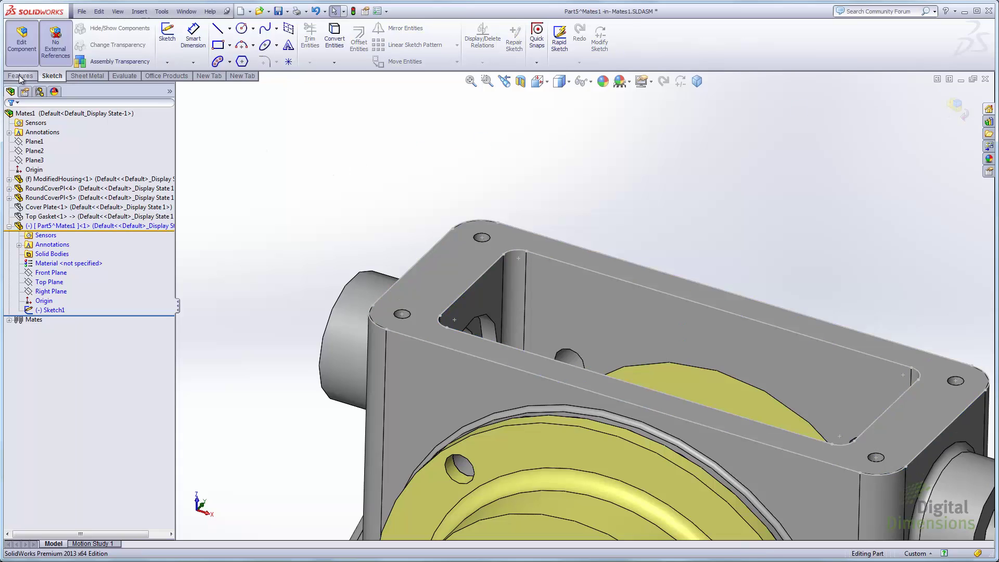
{"action": "left_click", "coordinate": [171, 39]}
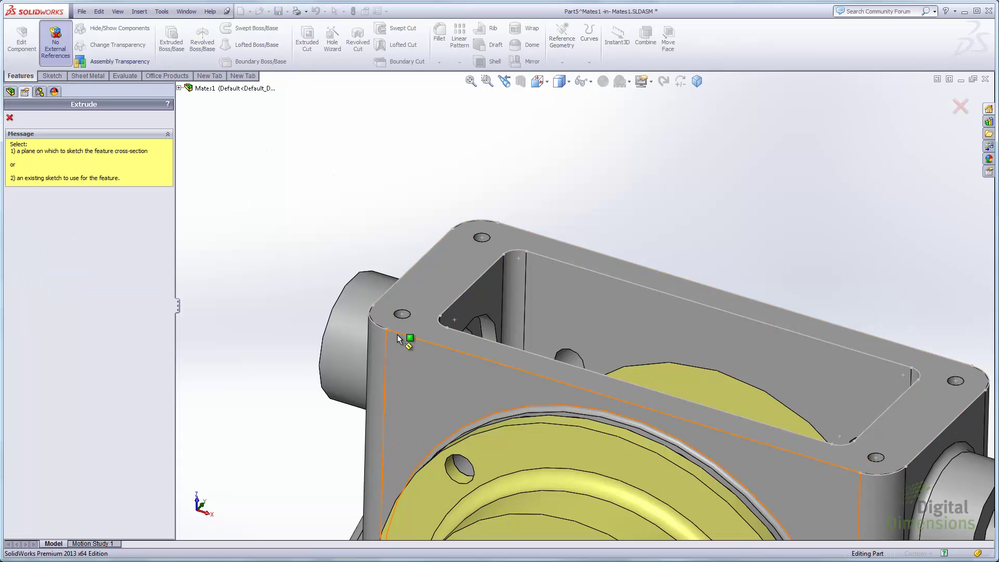
{"action": "left_click", "coordinate": [404, 338]}
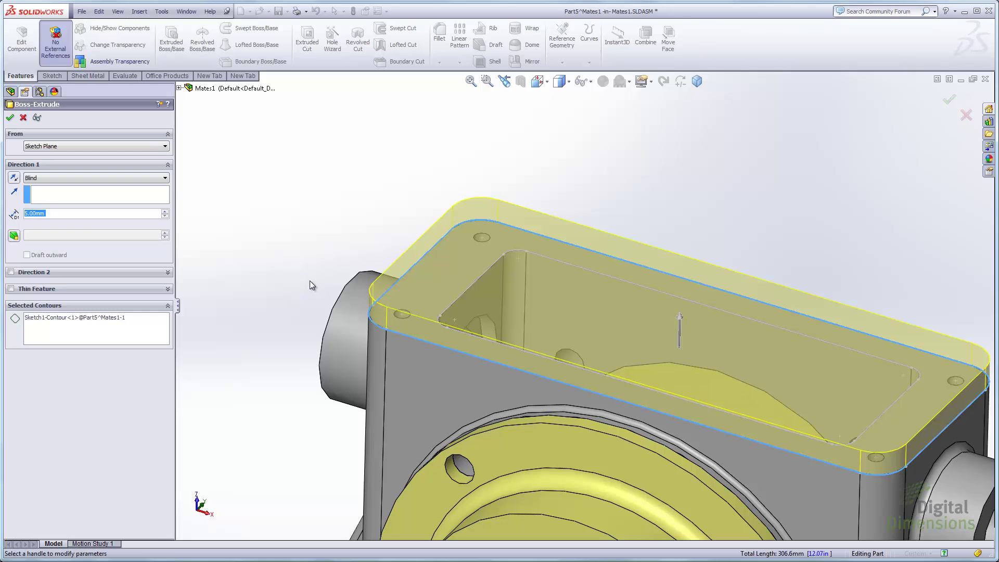
{"action": "left_click", "coordinate": [62, 320]}
{"action": "right_click", "coordinate": [61, 320]}
{"action": "left_click", "coordinate": [93, 333]}
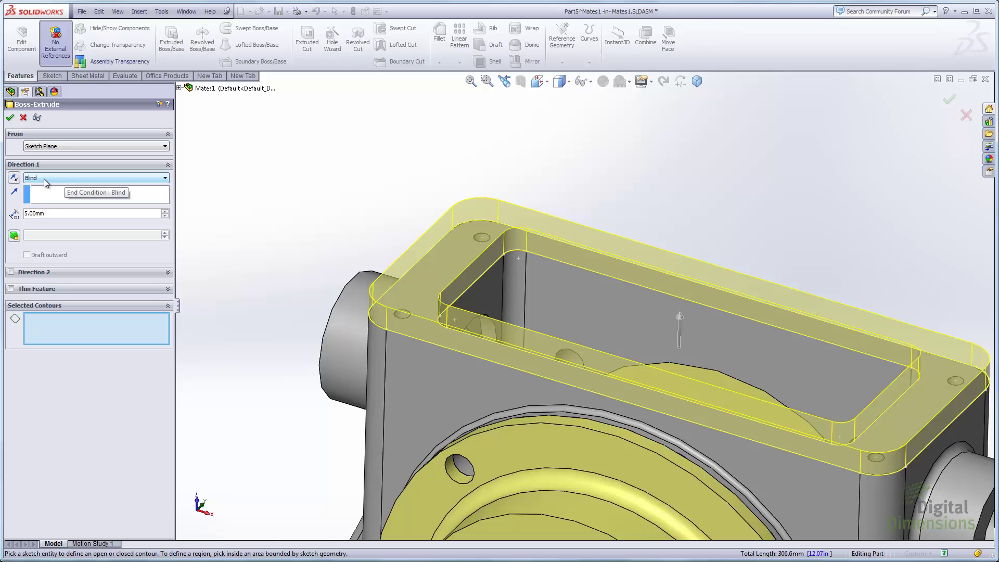
{"action": "left_click", "coordinate": [10, 118]}
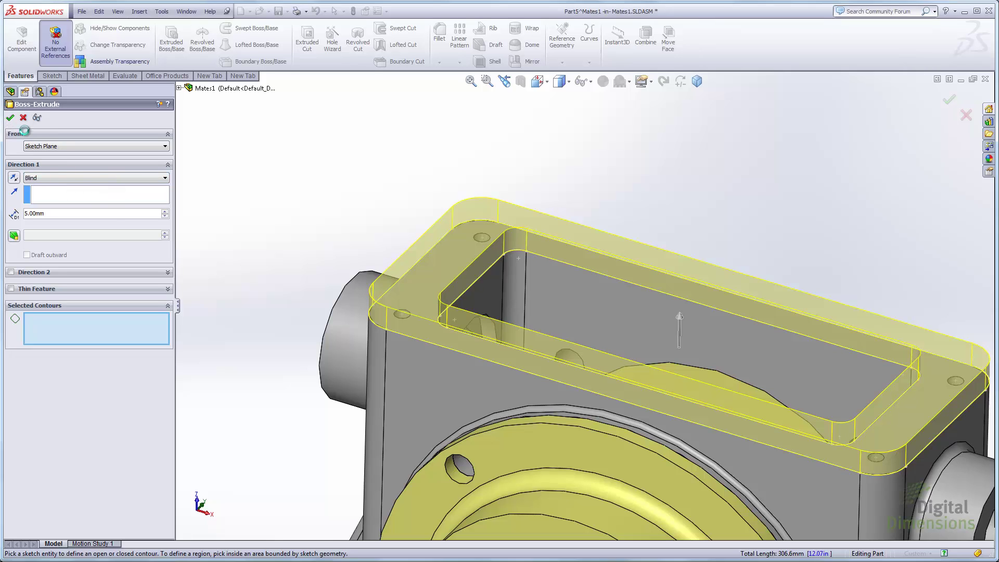
Open the new gasket part in its own window and open the sketch beneath its extrusion for editing to inspect its relations
{"action": "right_click", "coordinate": [408, 271]}
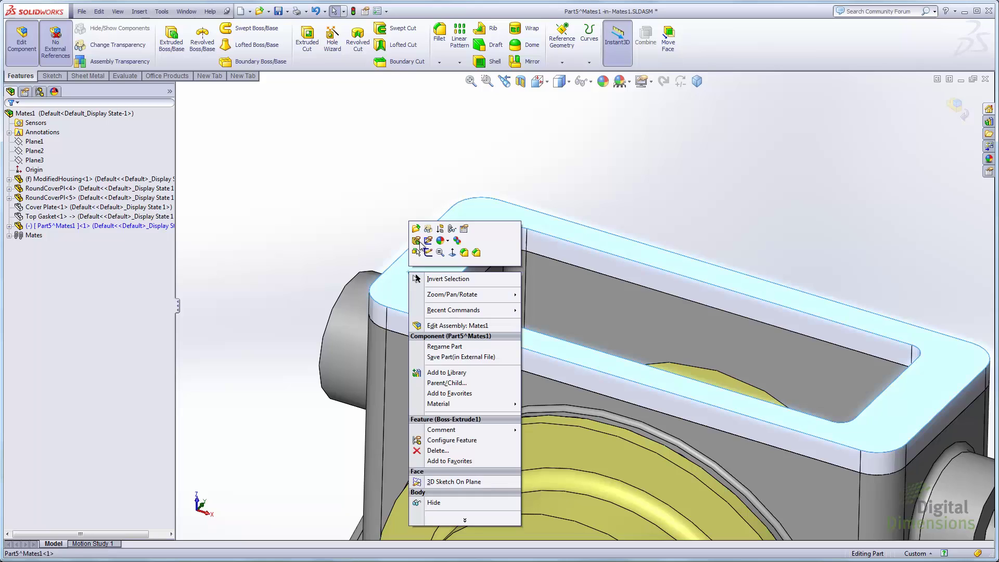
{"action": "left_click", "coordinate": [415, 229]}
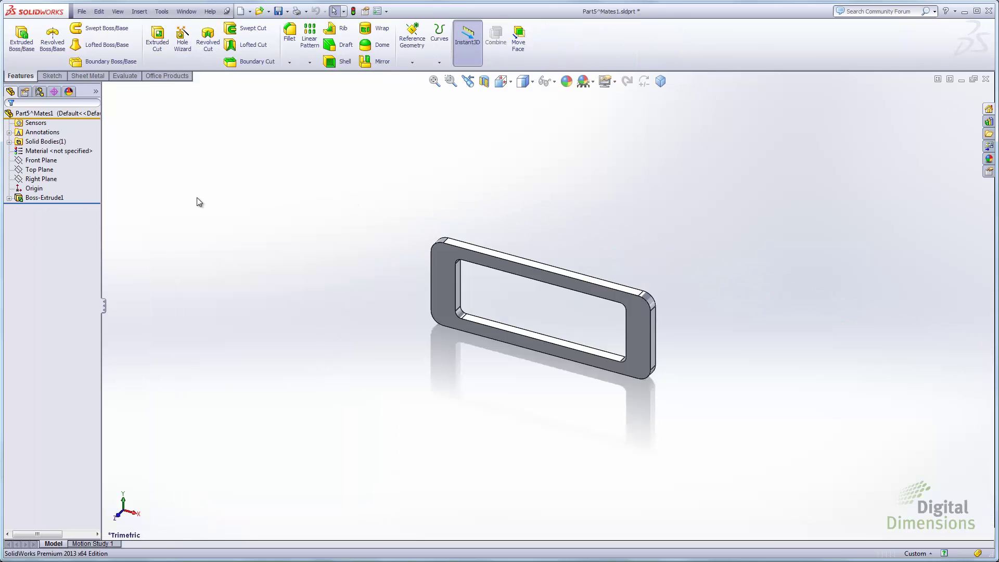
{"action": "left_click", "coordinate": [9, 198]}
{"action": "left_click", "coordinate": [37, 208]}
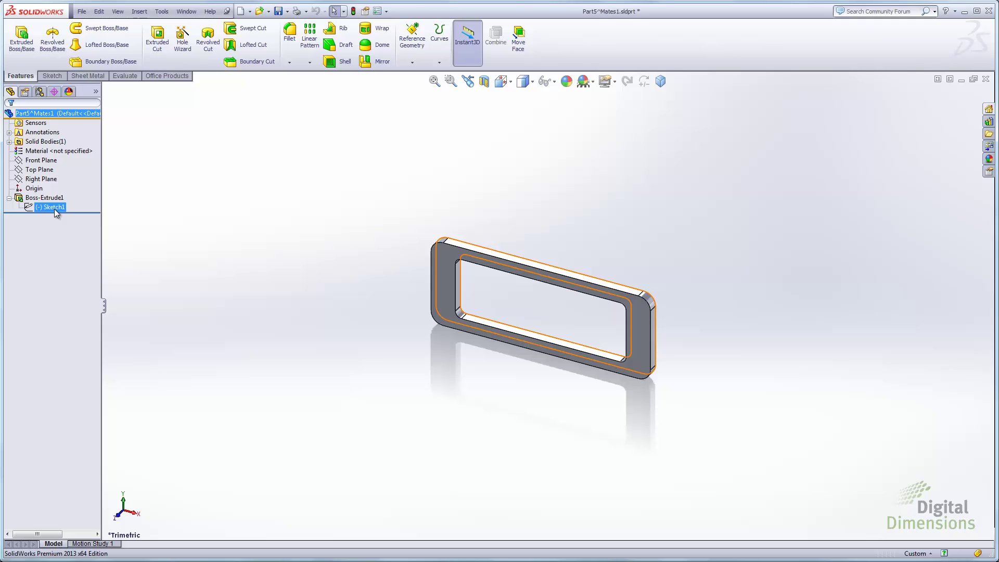
{"action": "left_click", "coordinate": [110, 234]}
{"action": "left_click", "coordinate": [50, 207]}
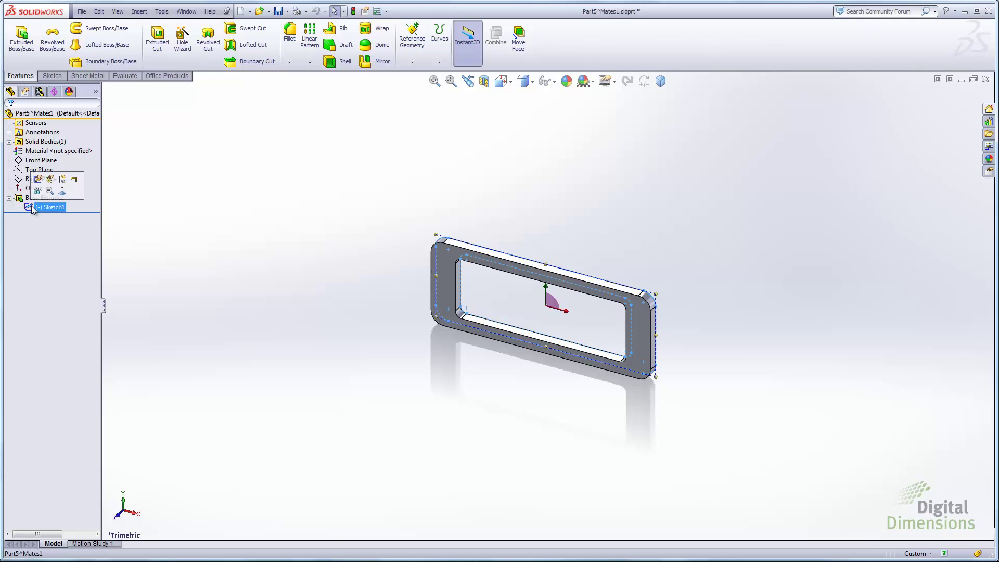
{"action": "left_click", "coordinate": [42, 183]}
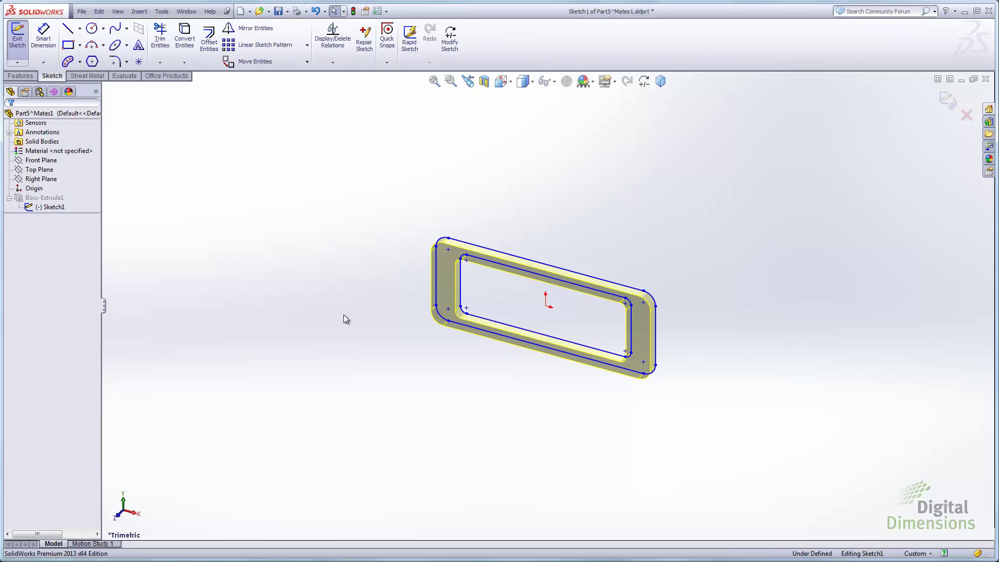
Return to the Mates1 assembly window and point out the No External References option
{"action": "key", "text": "ctrl+Tab"}
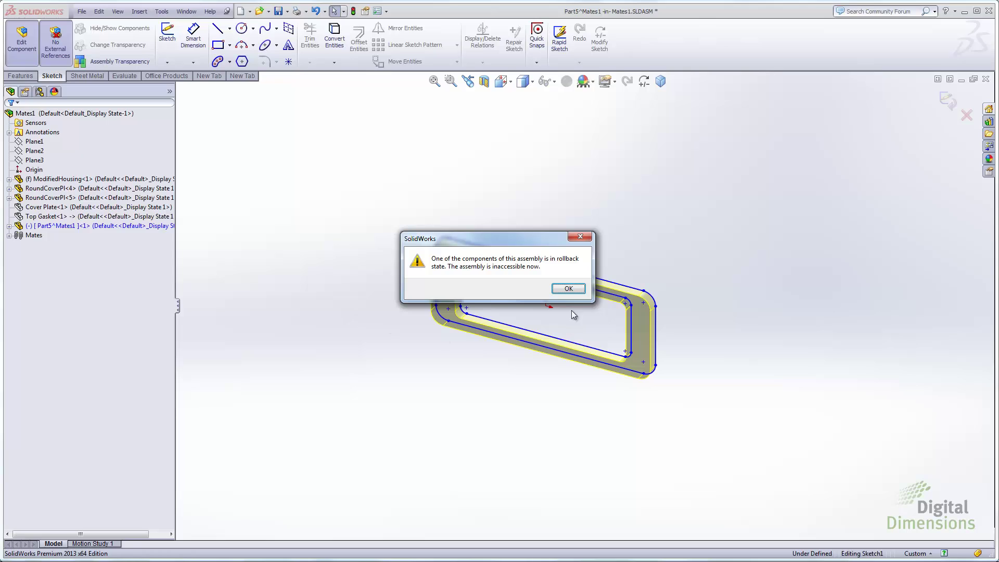
{"action": "left_click", "coordinate": [568, 289]}
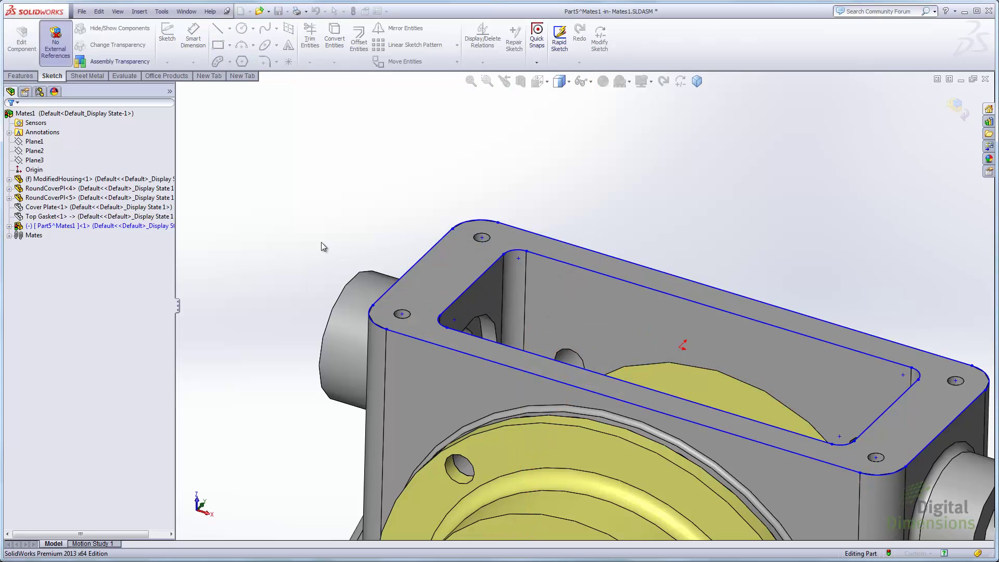
{"action": "left_click", "coordinate": [56, 46]}
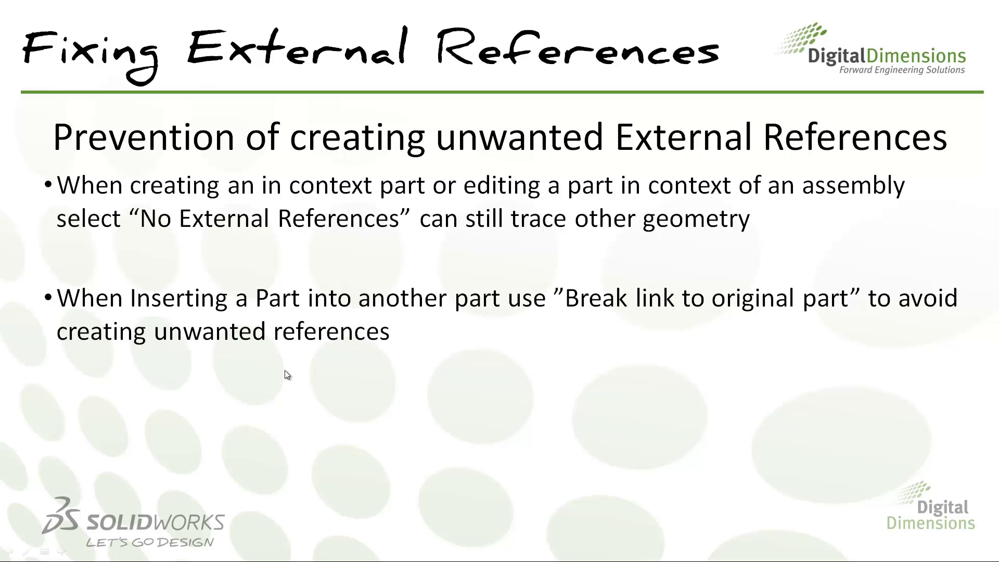
Switch back to SolidWorks and create a new document from the Part template
{"action": "key", "text": "alt+Tab"}
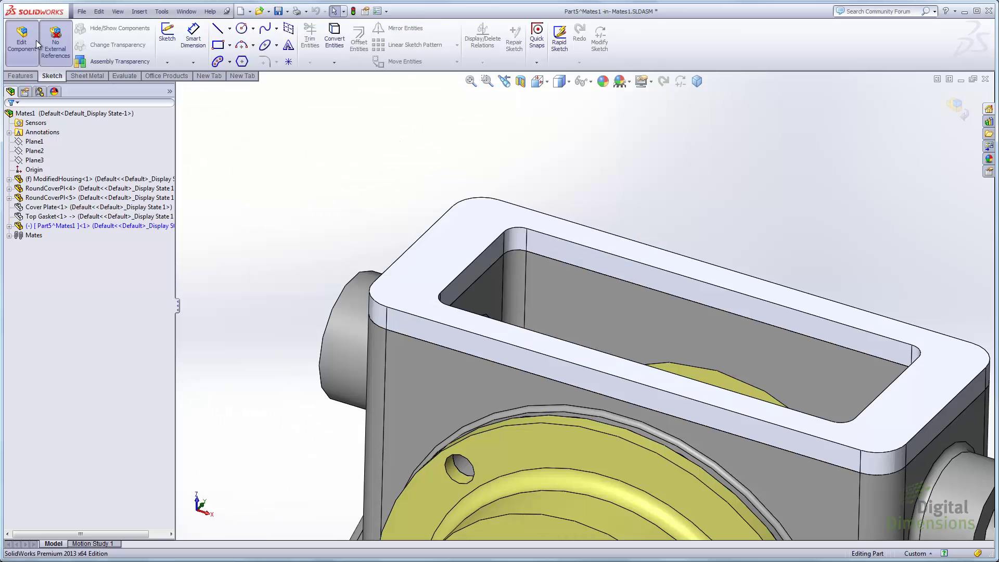
{"action": "left_click", "coordinate": [81, 12]}
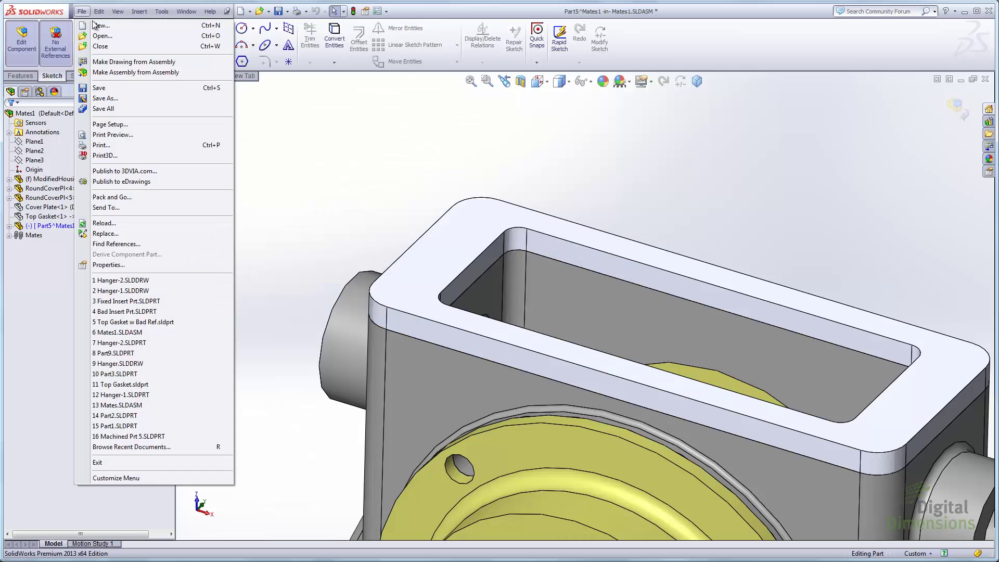
{"action": "left_click", "coordinate": [99, 26]}
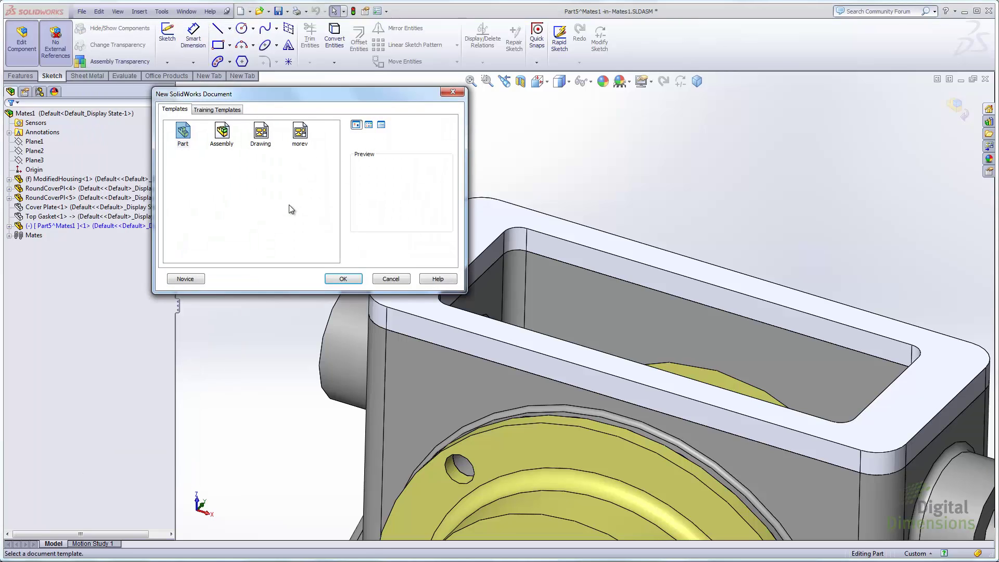
{"action": "left_click", "coordinate": [343, 278]}
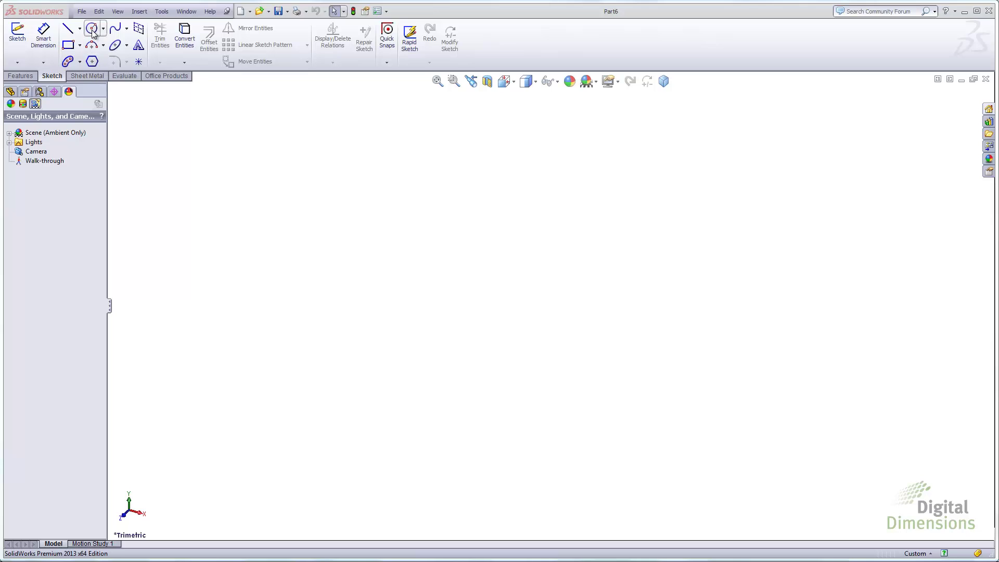
Start inserting Machined Prt 5.SLDPRT from the External References folder into the new part
{"action": "left_click", "coordinate": [140, 11]}
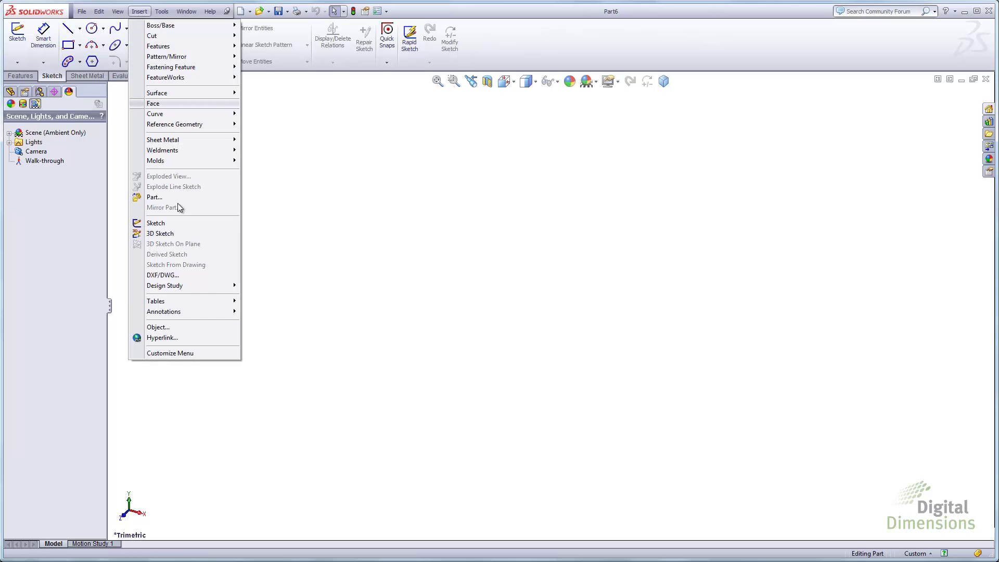
{"action": "left_click", "coordinate": [151, 197]}
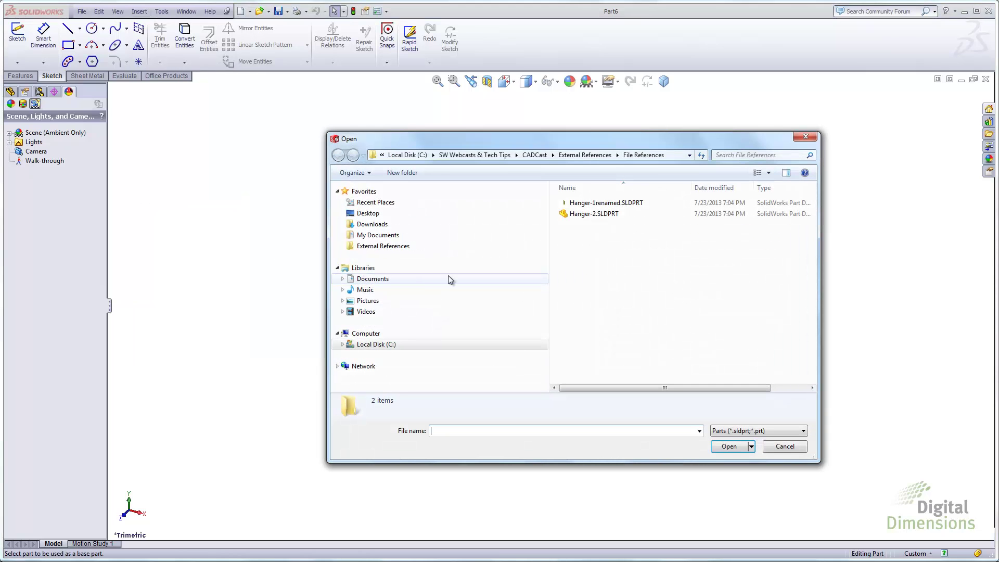
{"action": "left_click", "coordinate": [593, 156]}
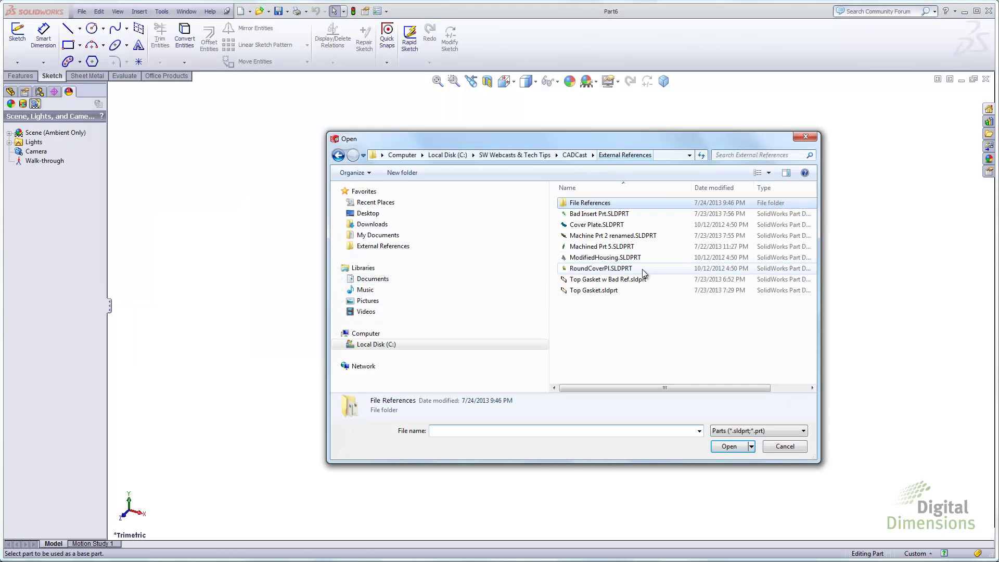
{"action": "left_click", "coordinate": [608, 247]}
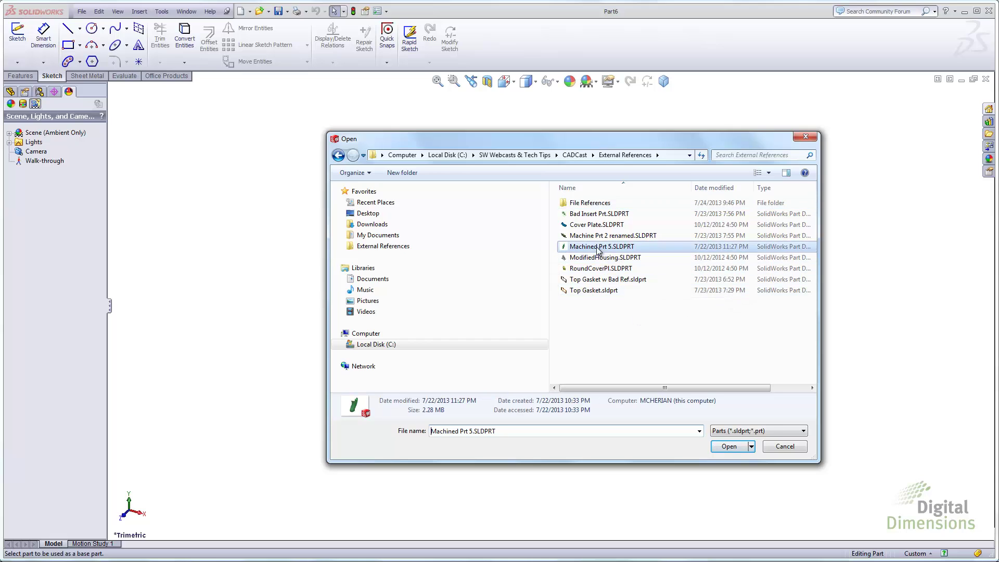
{"action": "left_click", "coordinate": [723, 449]}
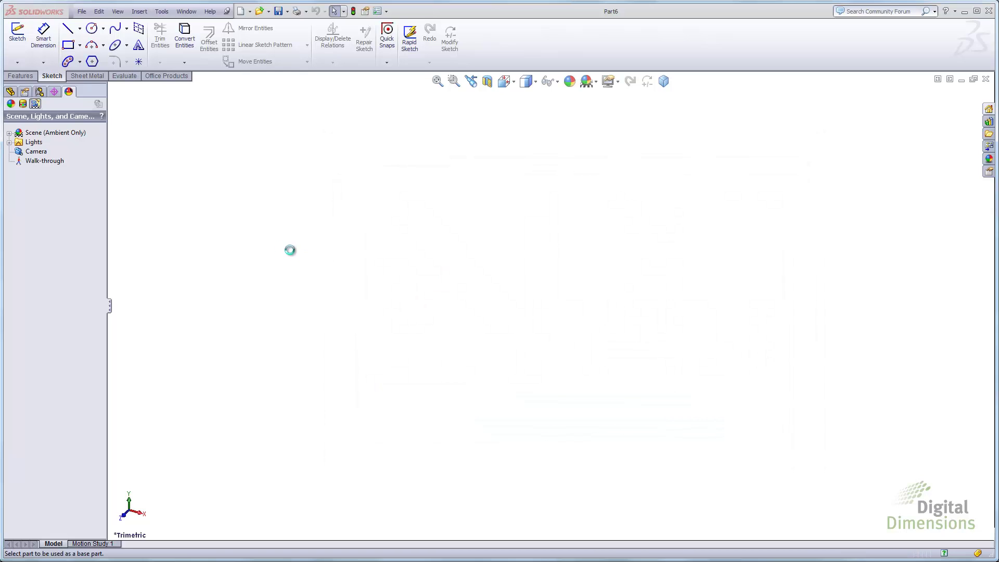
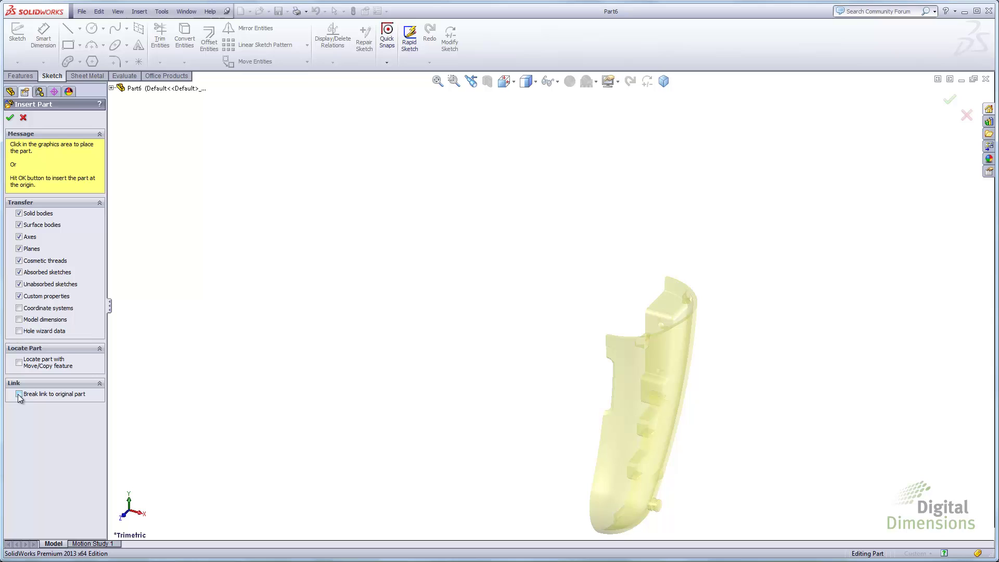
Enable Break link to original part and place the inserted part at the origin
{"action": "left_click", "coordinate": [20, 394]}
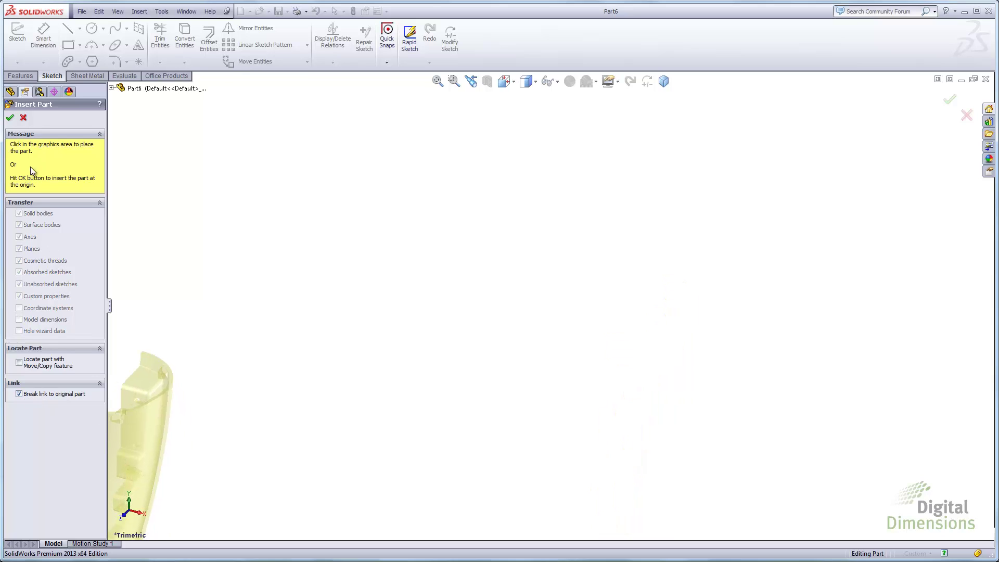
{"action": "mouse_move", "coordinate": [10, 120]}
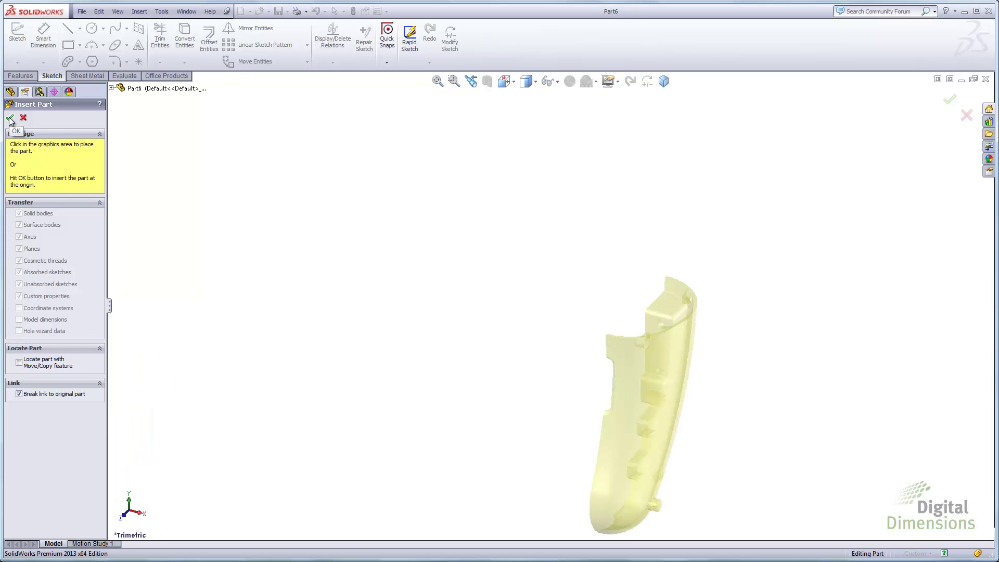
{"action": "left_click", "coordinate": [10, 120]}
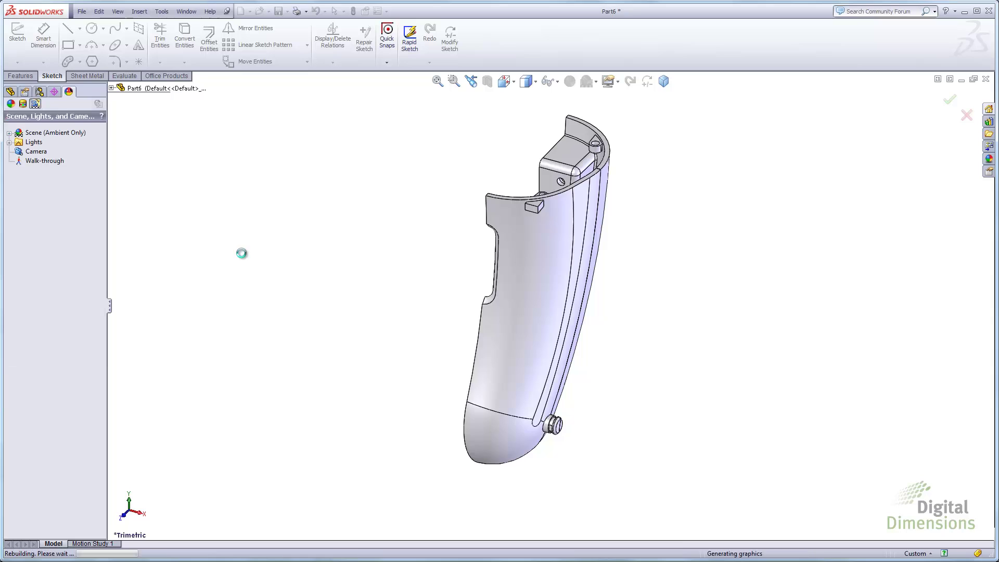
Expand the Machined Prt 5 features folder in the feature tree and examine the copied features
{"action": "left_click", "coordinate": [10, 91]}
{"action": "left_click", "coordinate": [9, 207]}
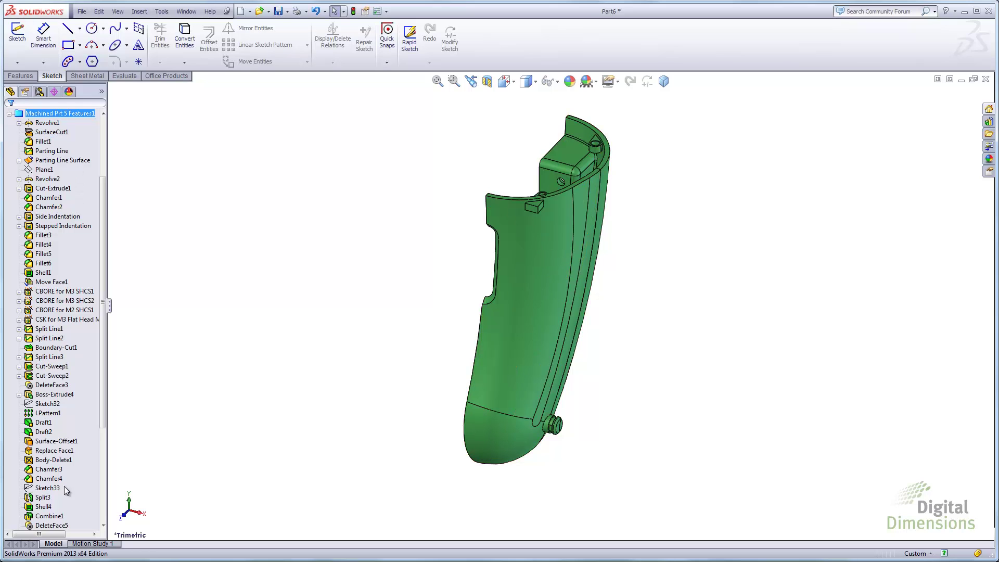
{"action": "left_click_drag", "start_coordinate": [104, 406], "coordinate": [112, 343]}
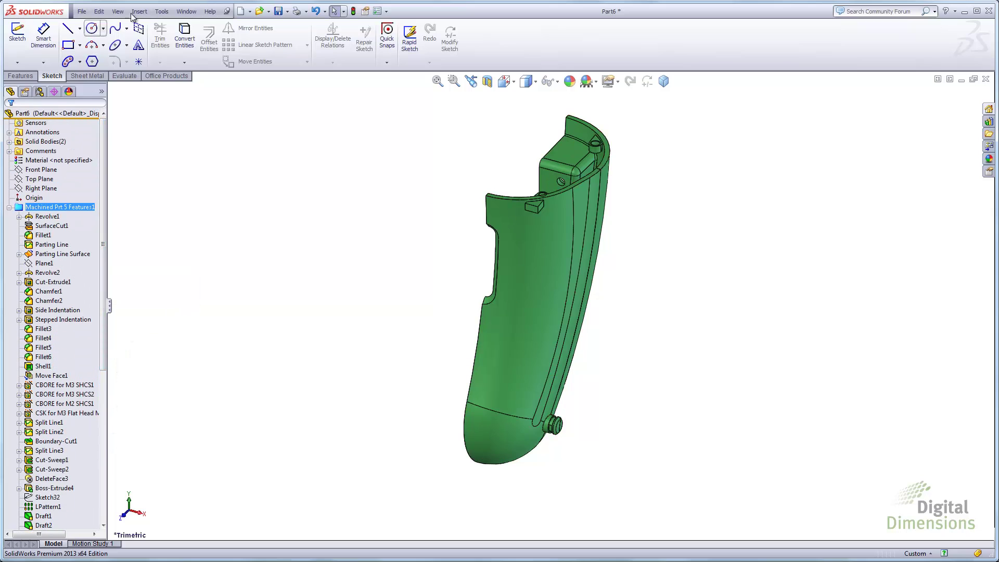
Review the new part's Feature Statistics for feature count and rebuild times, and close the report
{"action": "left_click", "coordinate": [162, 11]}
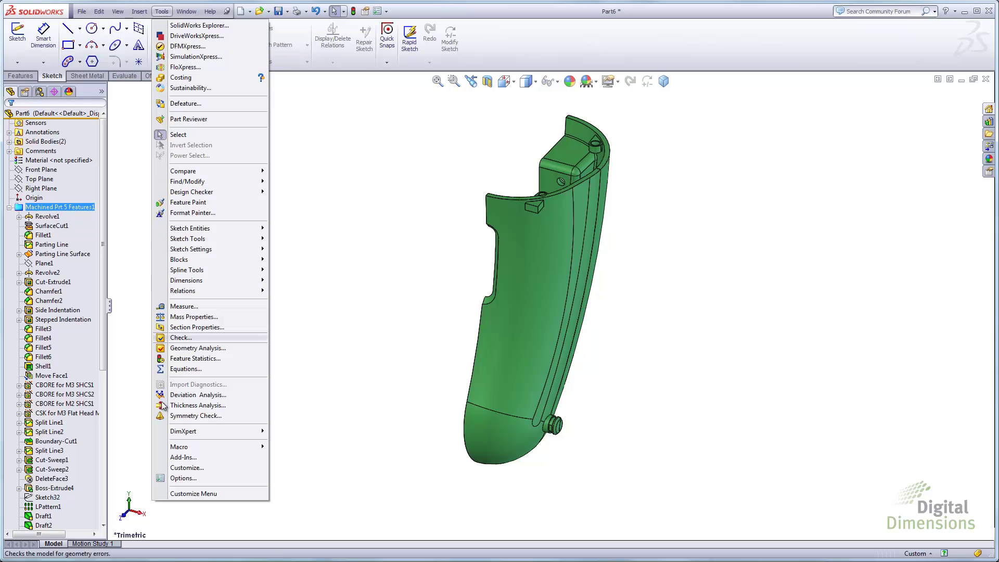
{"action": "left_click", "coordinate": [187, 359]}
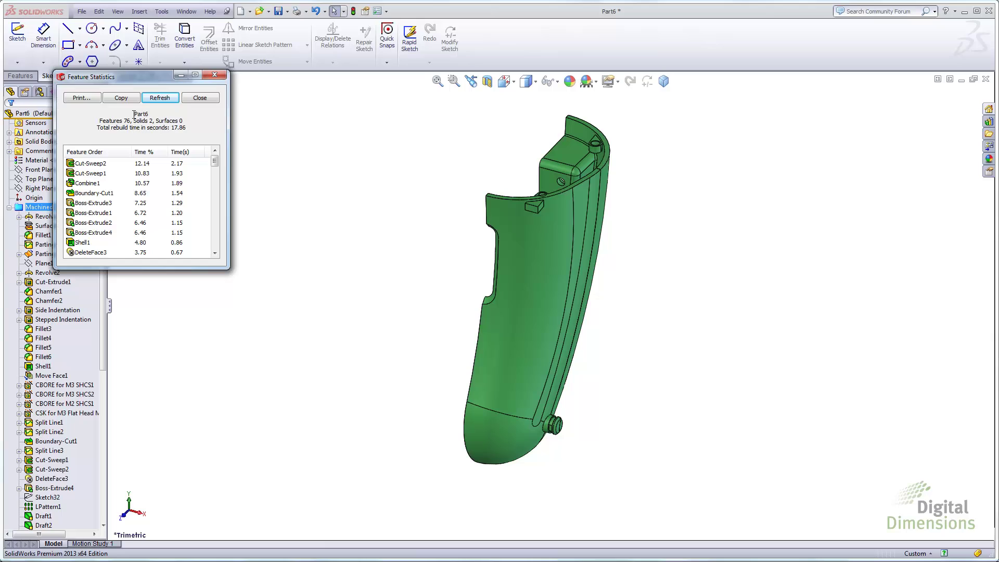
{"action": "left_click", "coordinate": [199, 99]}
Check the new part's external file references with Find References, and close the list
{"action": "left_click", "coordinate": [81, 11]}
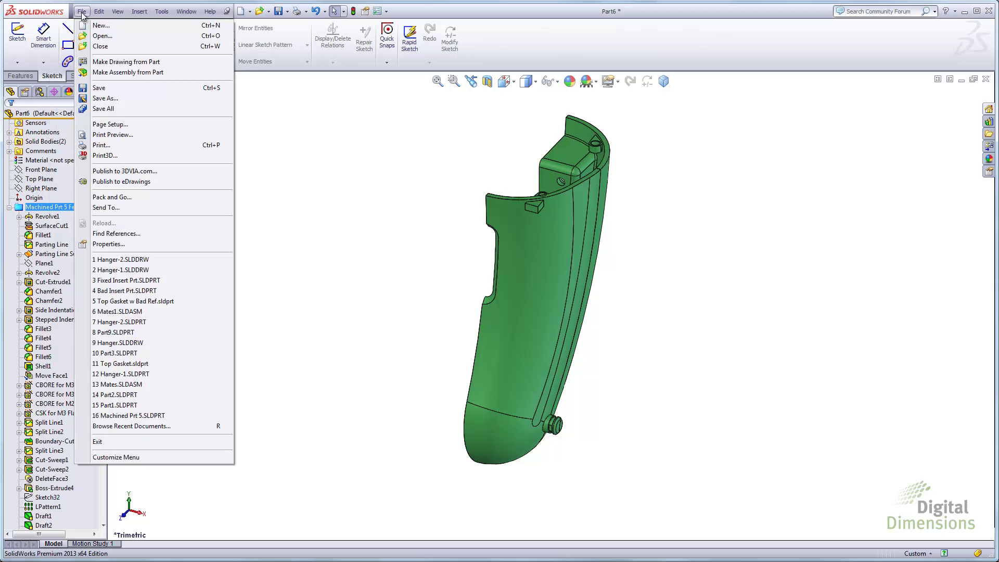
{"action": "left_click", "coordinate": [116, 233]}
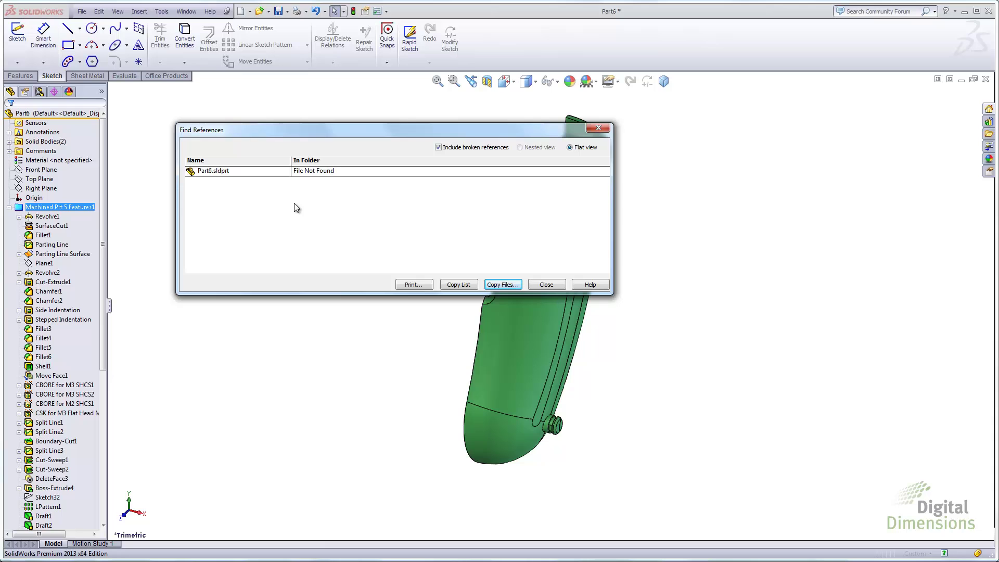
{"action": "left_click", "coordinate": [546, 284]}
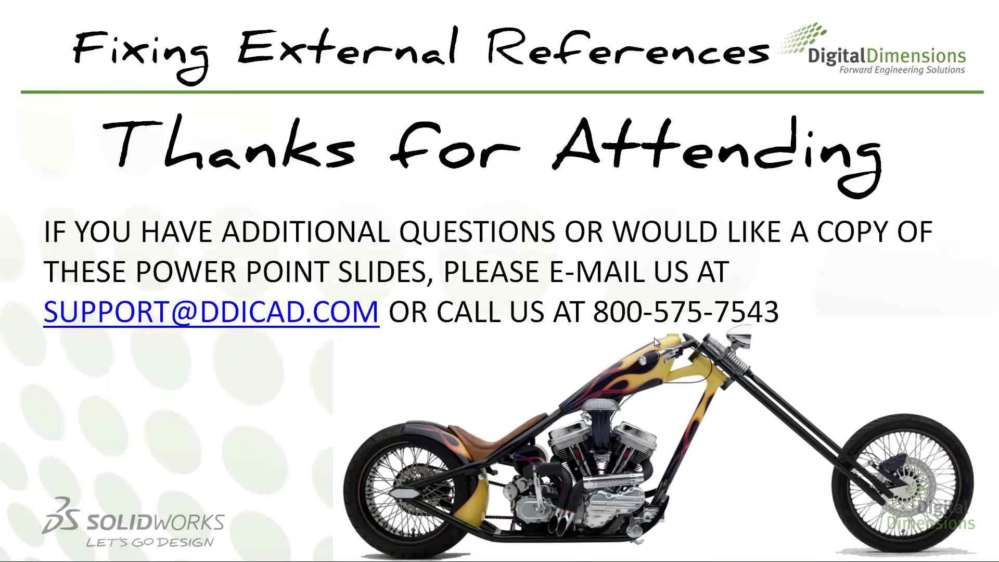